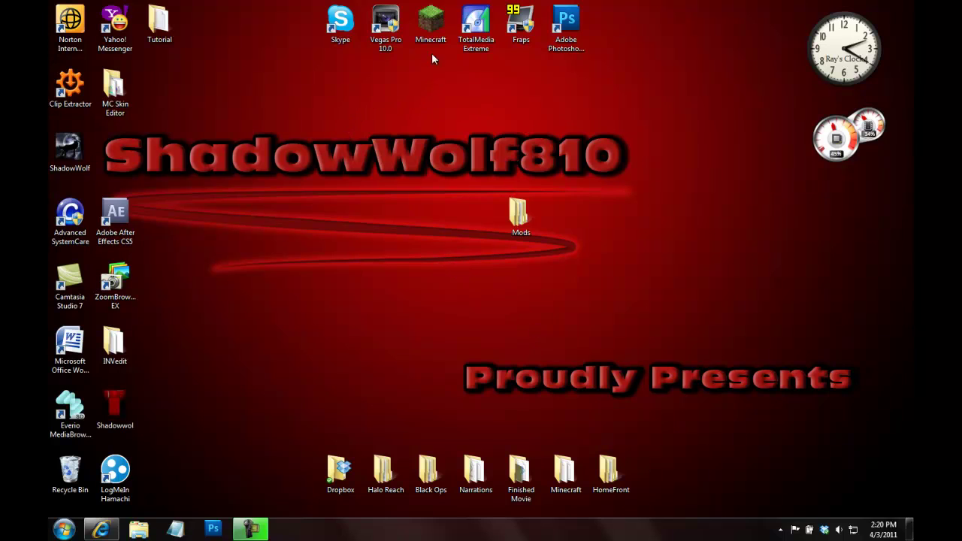
Start Minecraft, log in with the remembered account and load the single-player world World3
double_click(450, 29)
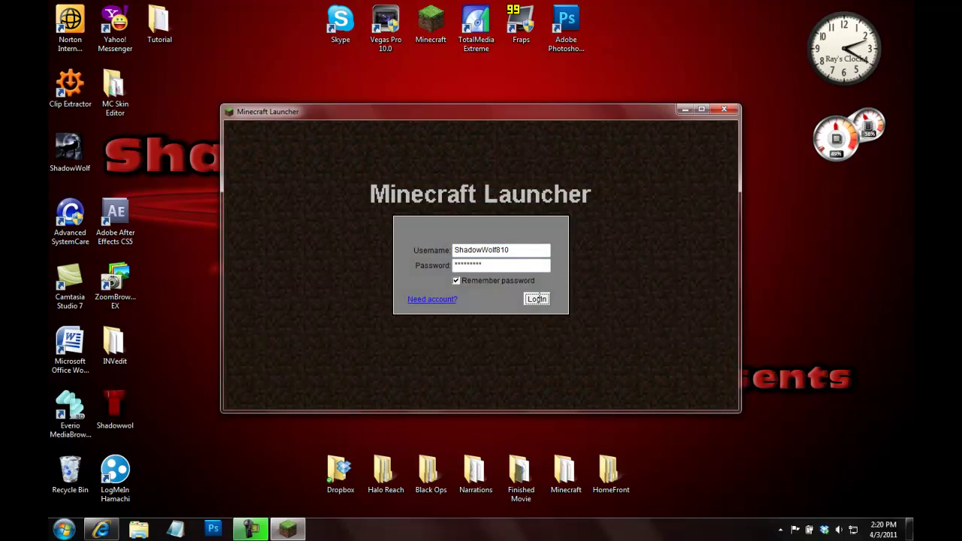
click(536, 299)
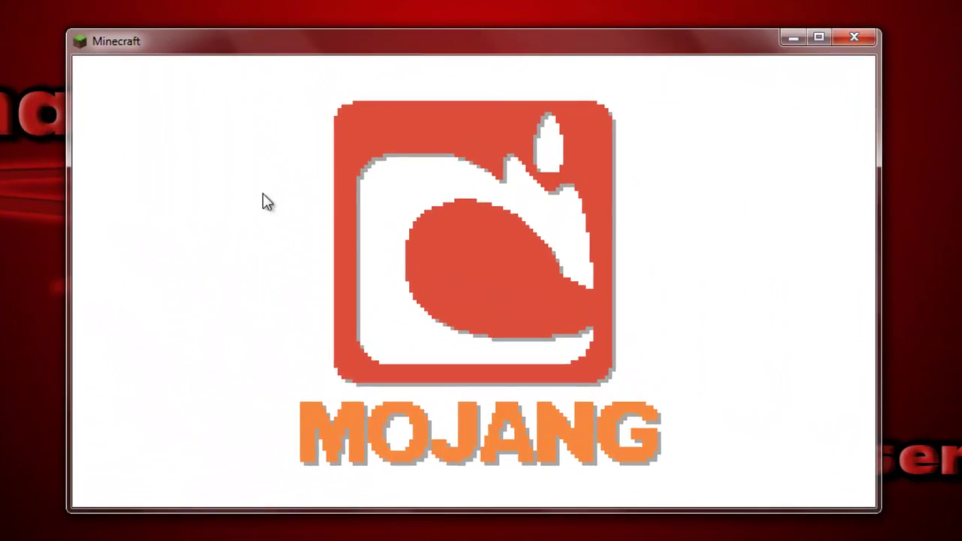
click(501, 280)
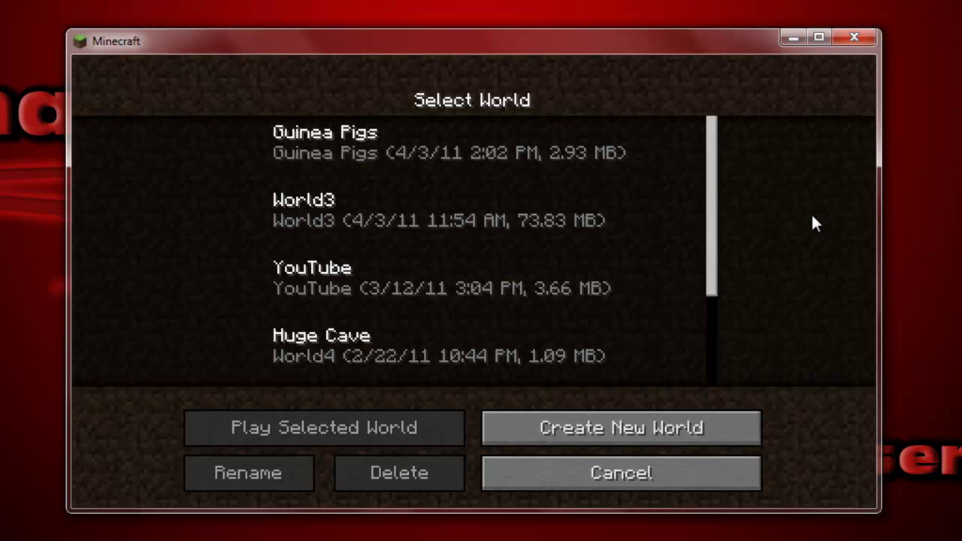
drag(714, 214, 454, 235)
click(454, 233)
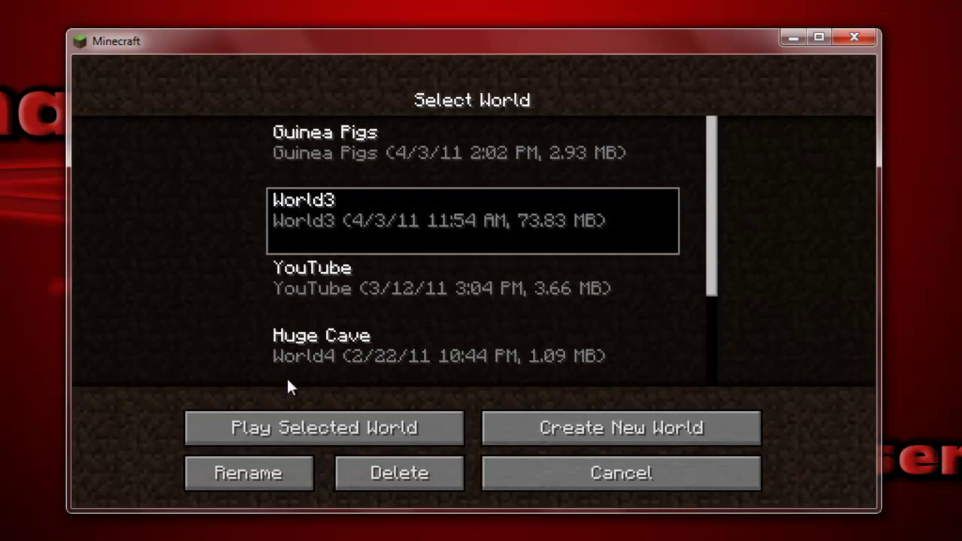
click(260, 432)
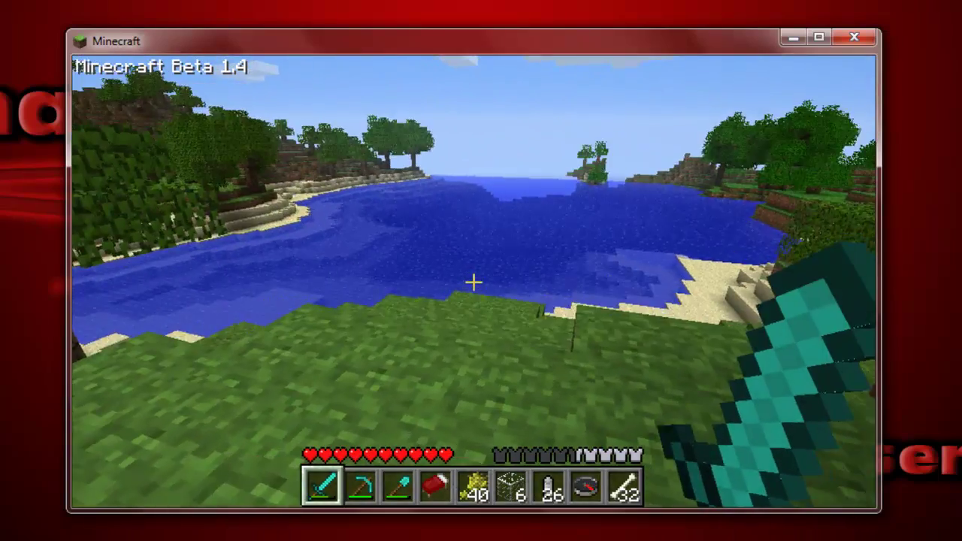
Walk down from the grass along the beach in World3, switching between hotbar items such as the glass
key(w)
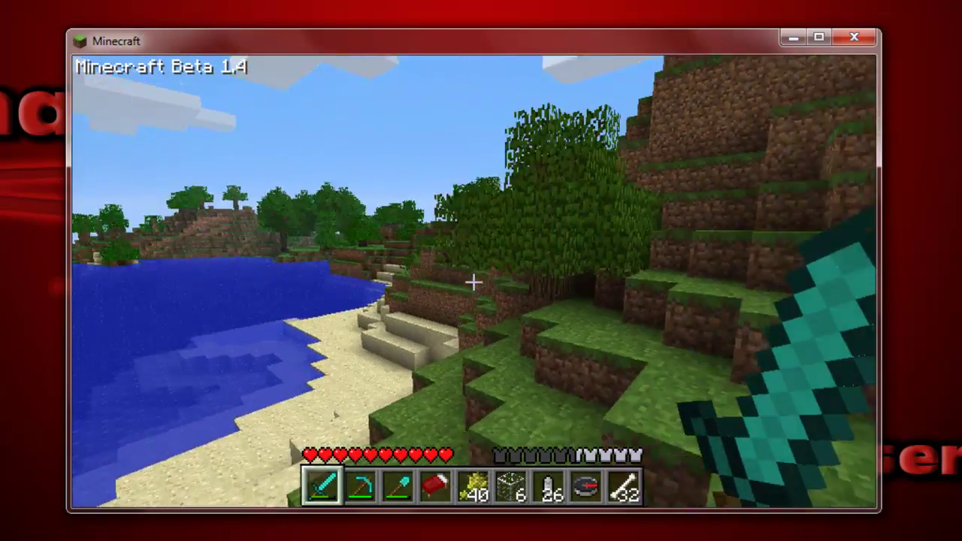
key(w)
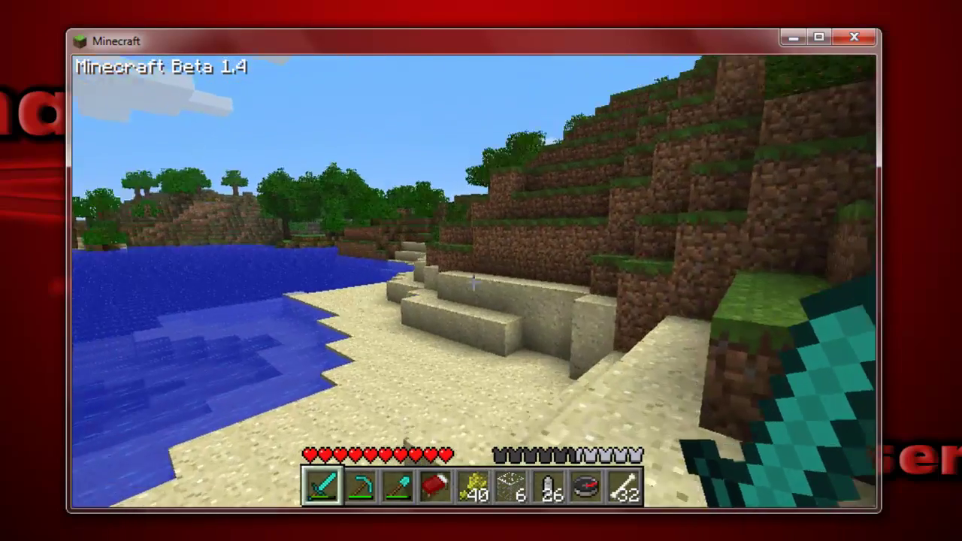
key(w)
key(3)
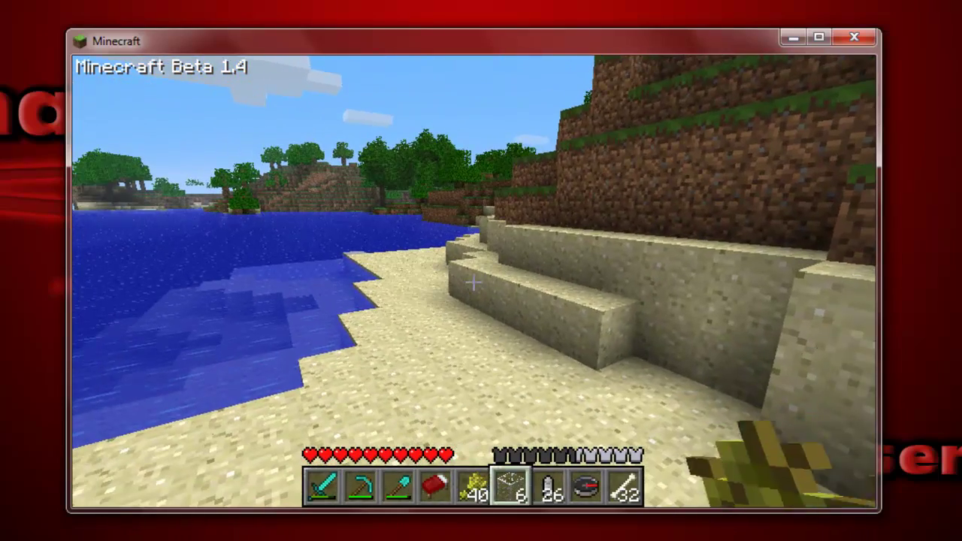
scroll(474, 282, down, 1)
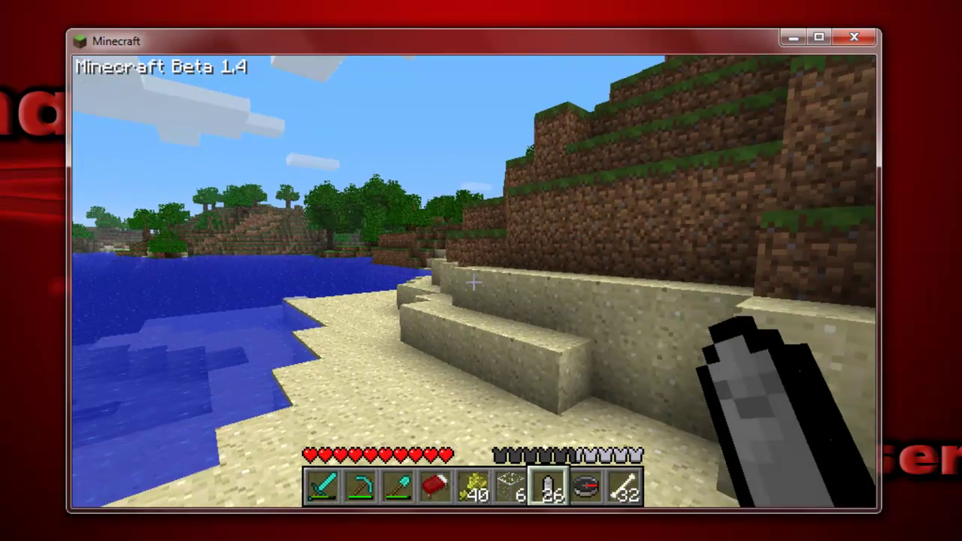
key(w)
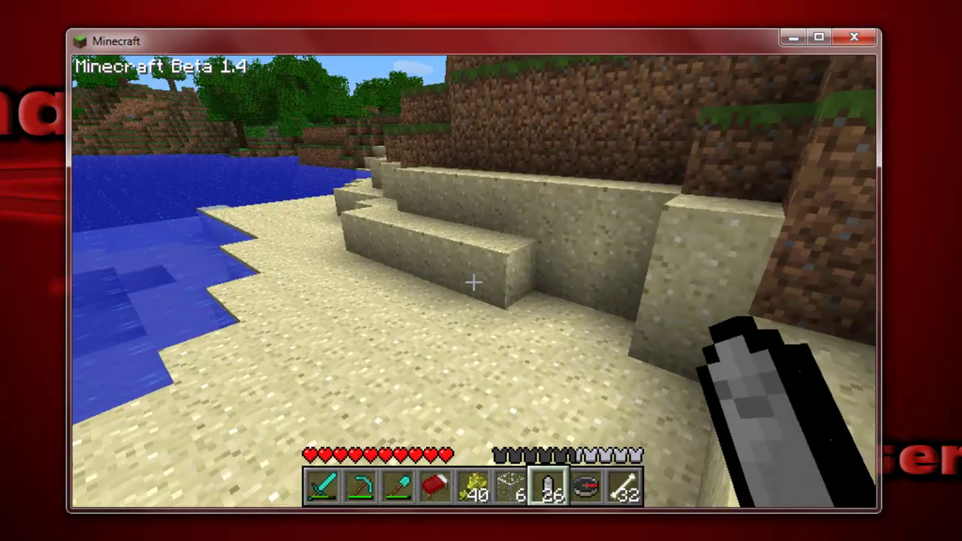
key(Escape)
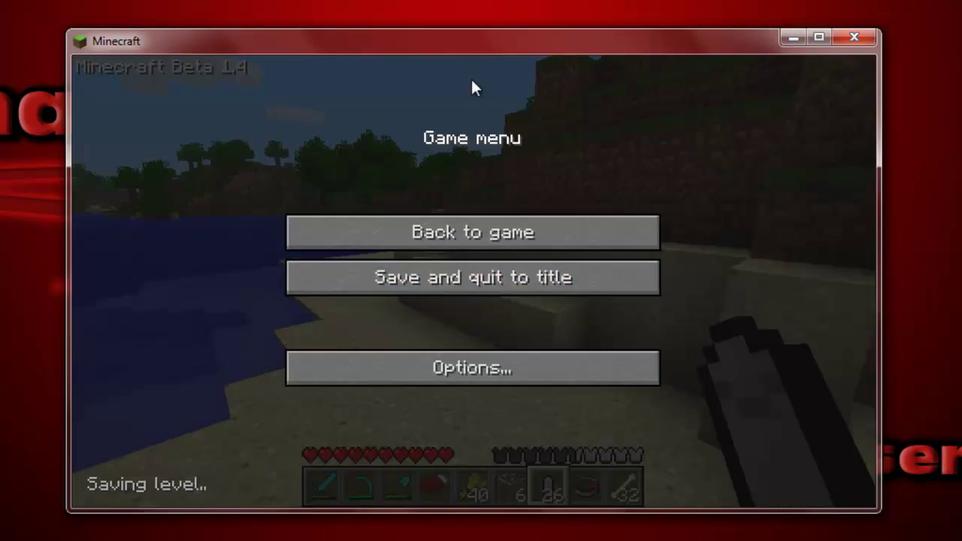
key(Escape)
key(w)
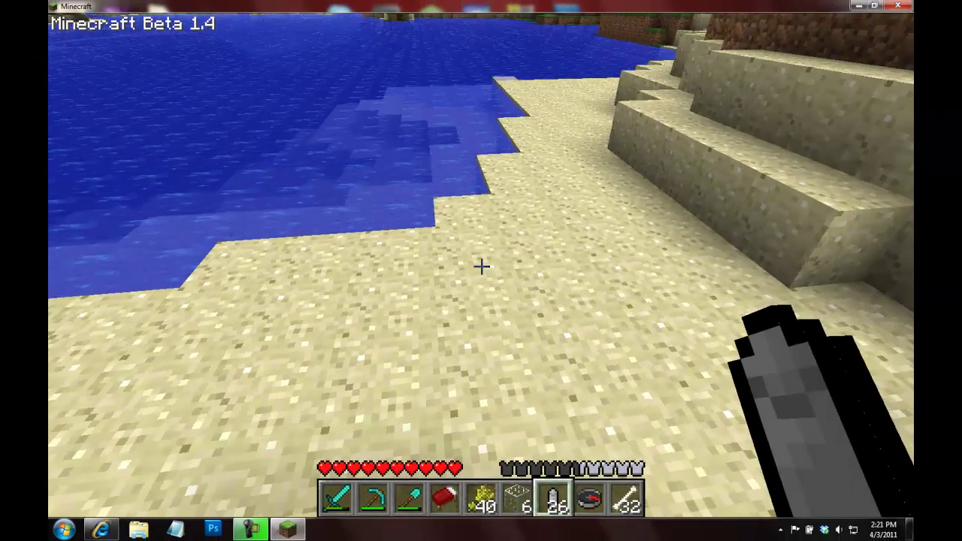
scroll(481, 265, up, 1)
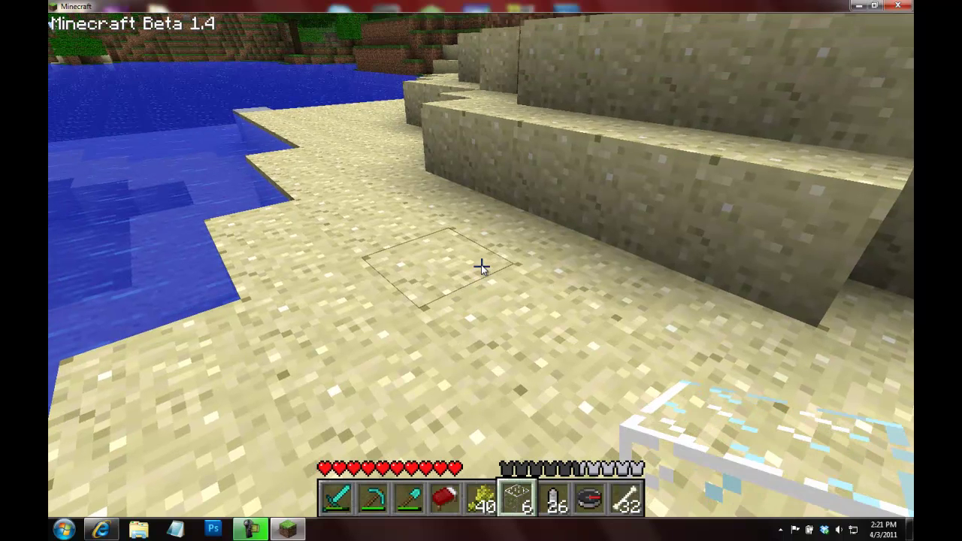
Review the game's key bindings in the control options and return to the game menu
key(Escape)
click(475, 328)
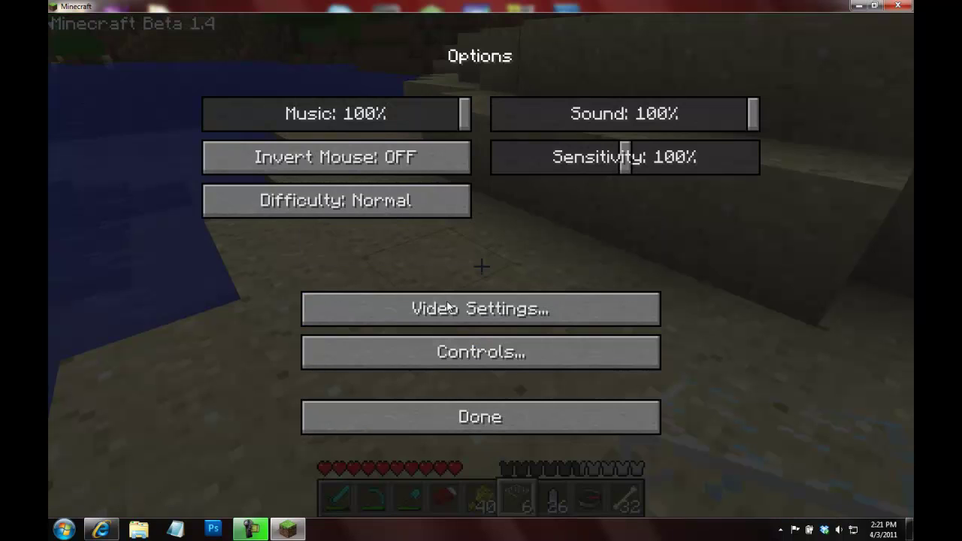
click(437, 362)
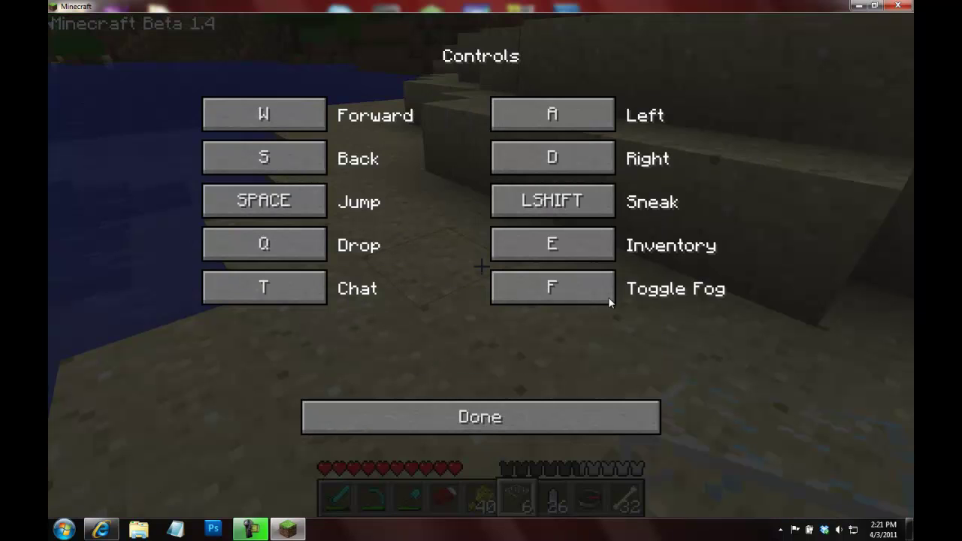
click(532, 415)
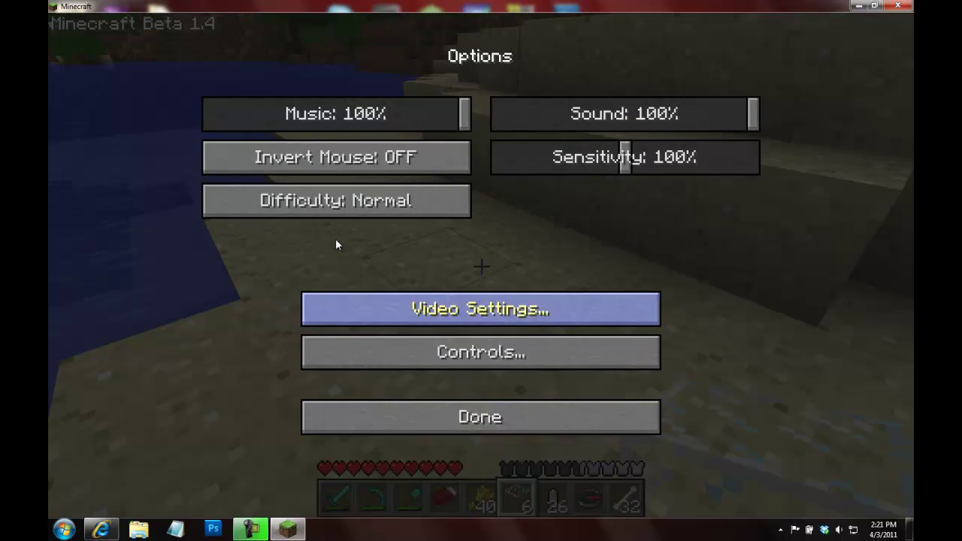
click(414, 409)
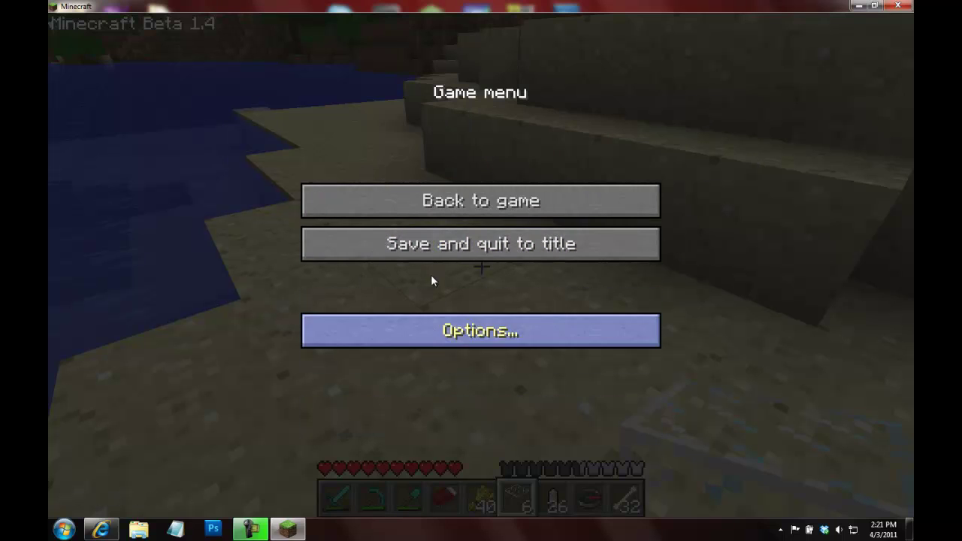
Save and quit to the title screen, reload World3 and look through the items in the inventory
click(349, 245)
click(445, 242)
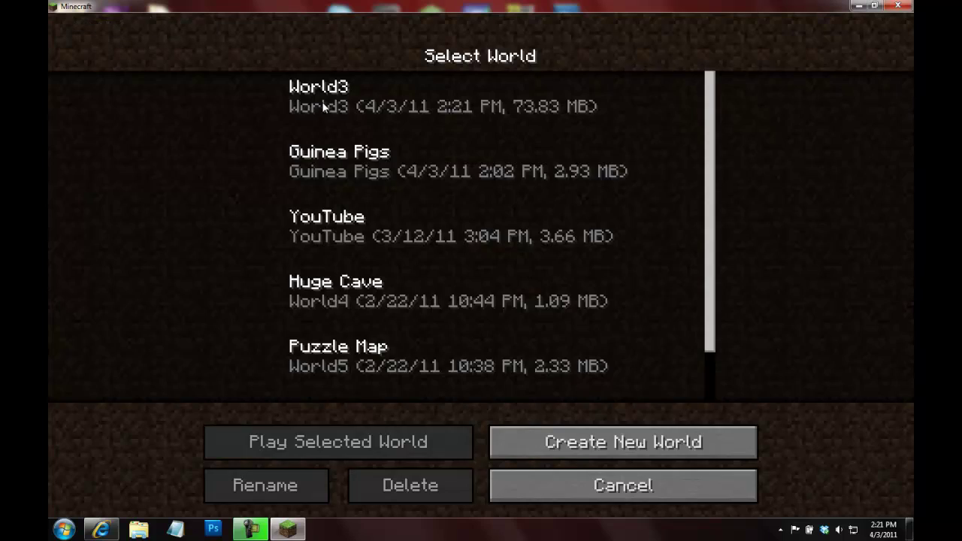
click(345, 442)
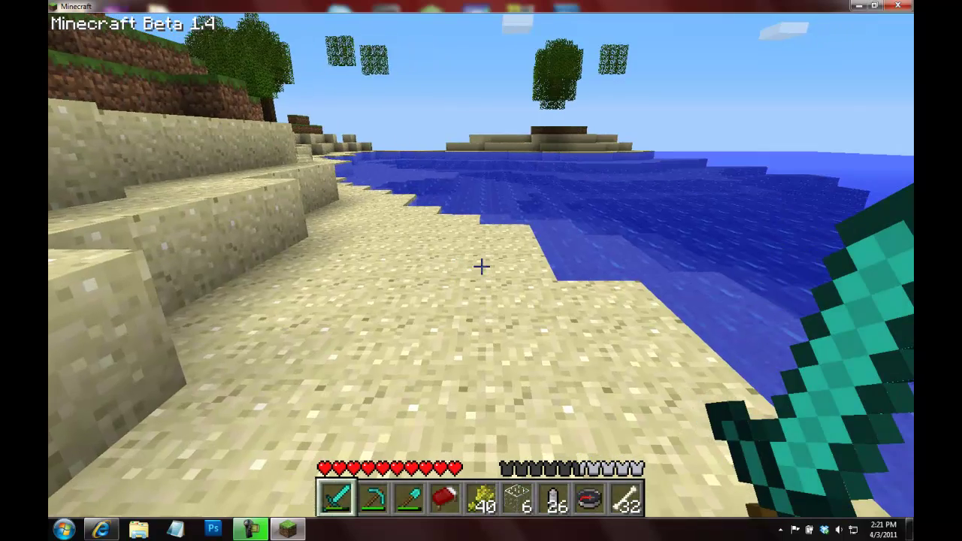
key(e)
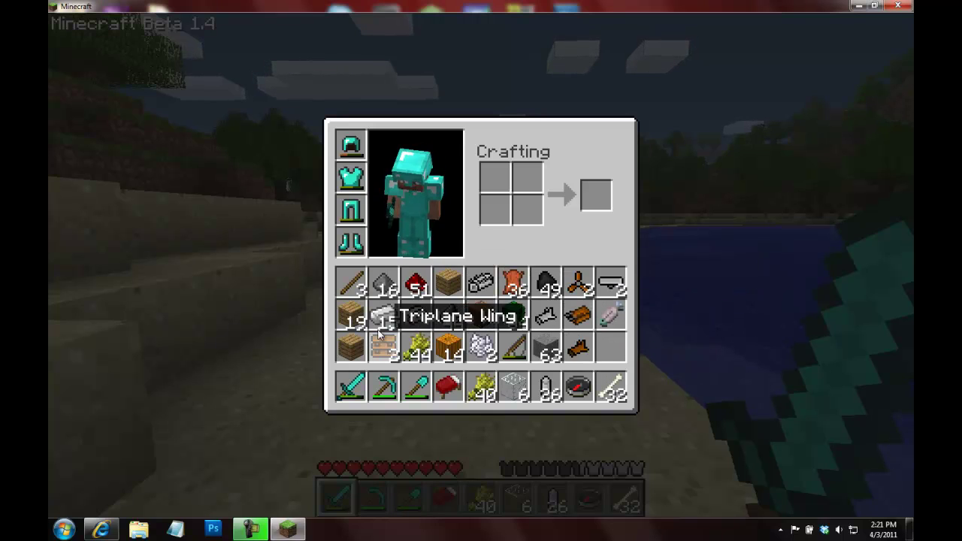
key(e)
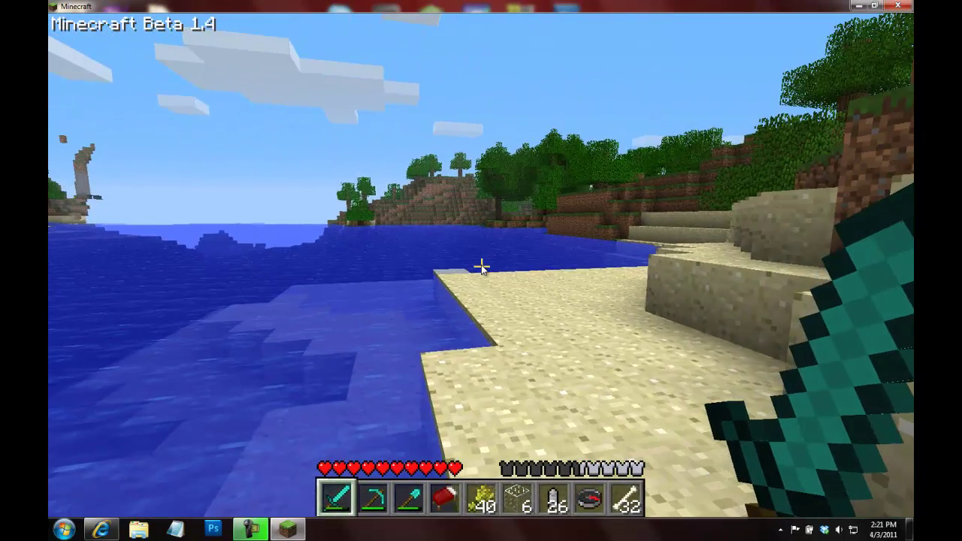
Save and quit World3 to the title screen and close the game
key(Escape)
click(511, 245)
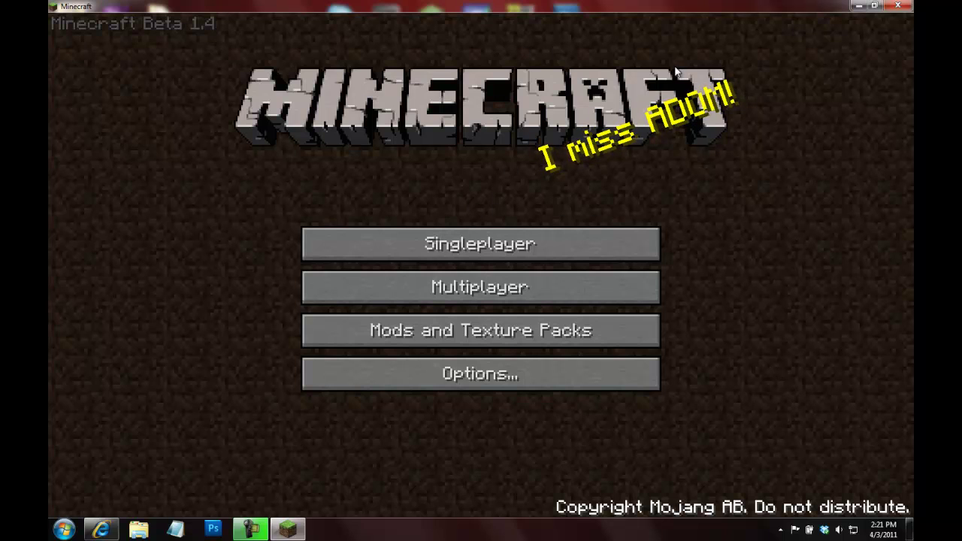
click(898, 6)
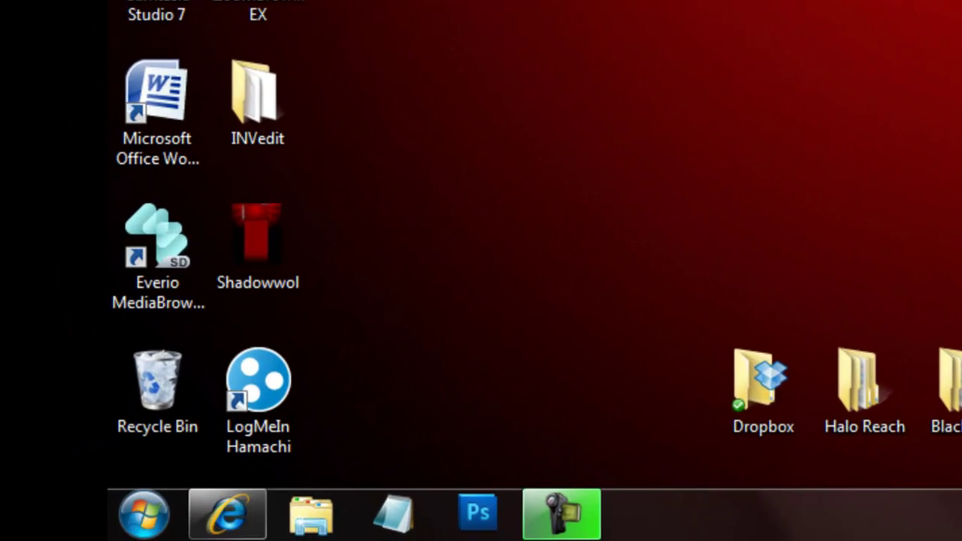
Search Windows for %appdata%, open the Roaming folder and go into the .minecraft folder
click(143, 515)
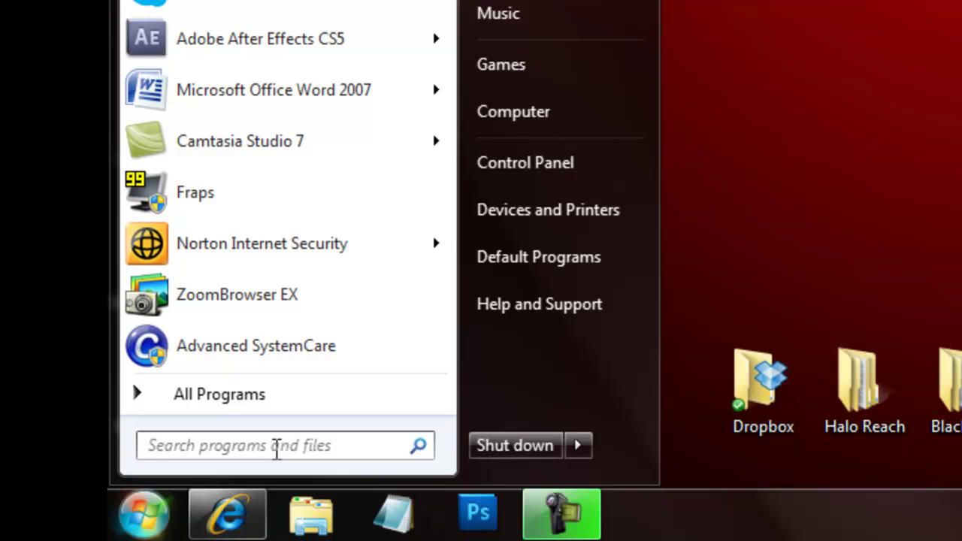
text(%ap)
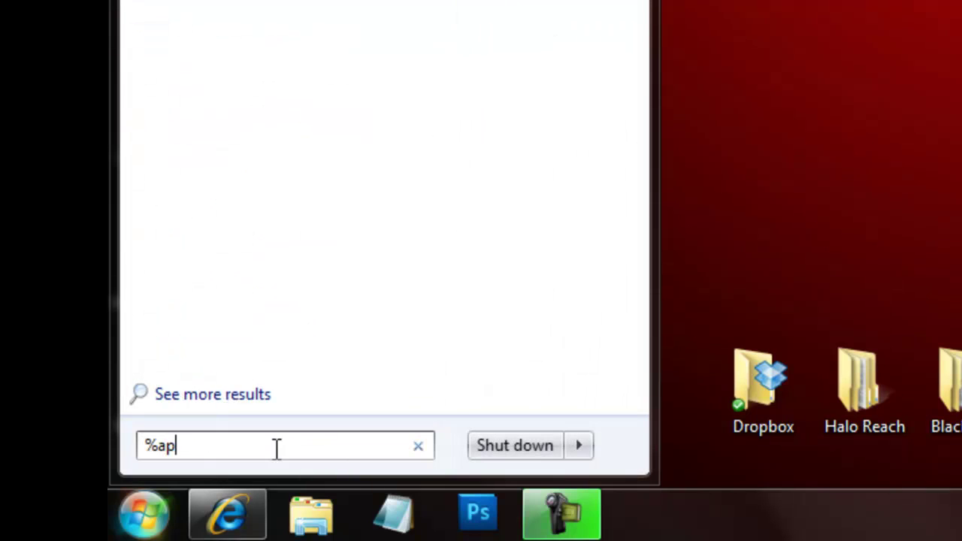
text(pdata%)
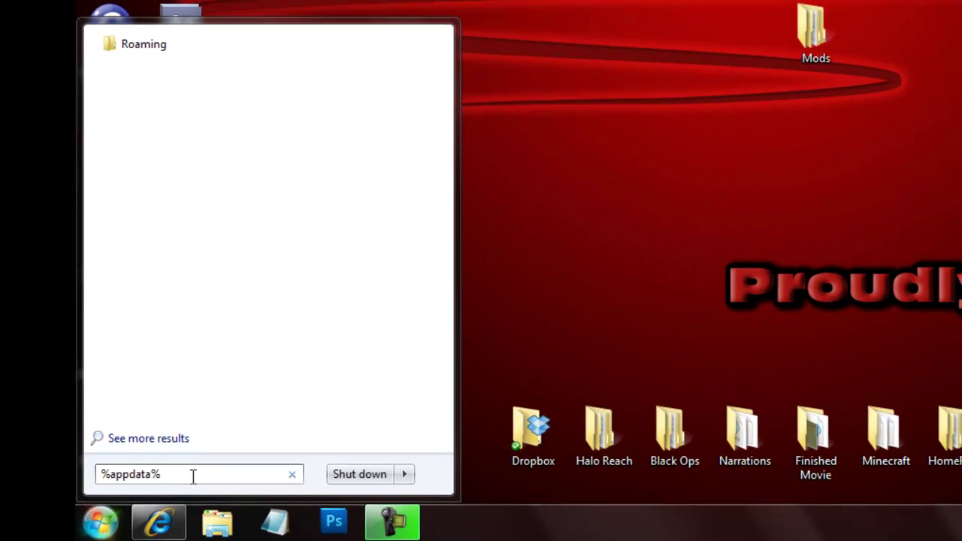
click(141, 47)
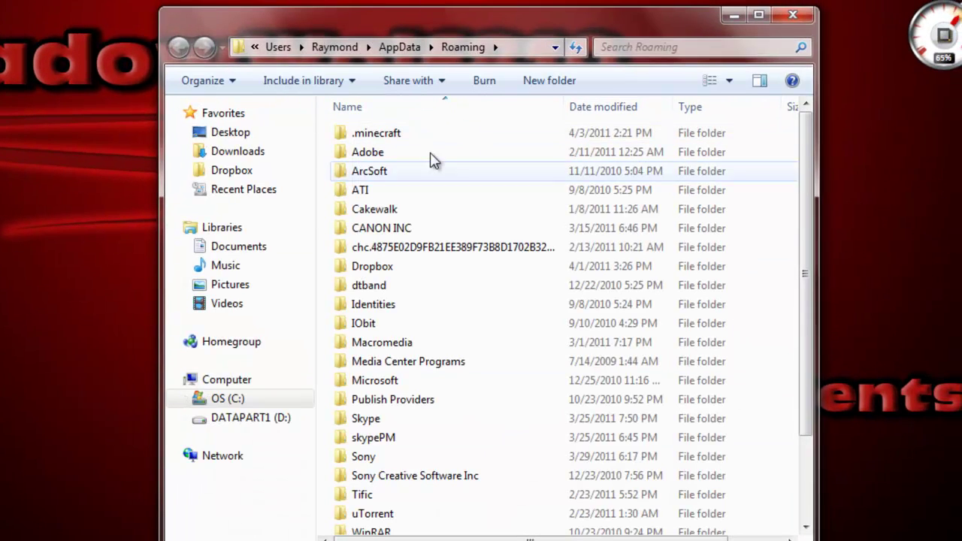
double_click(389, 138)
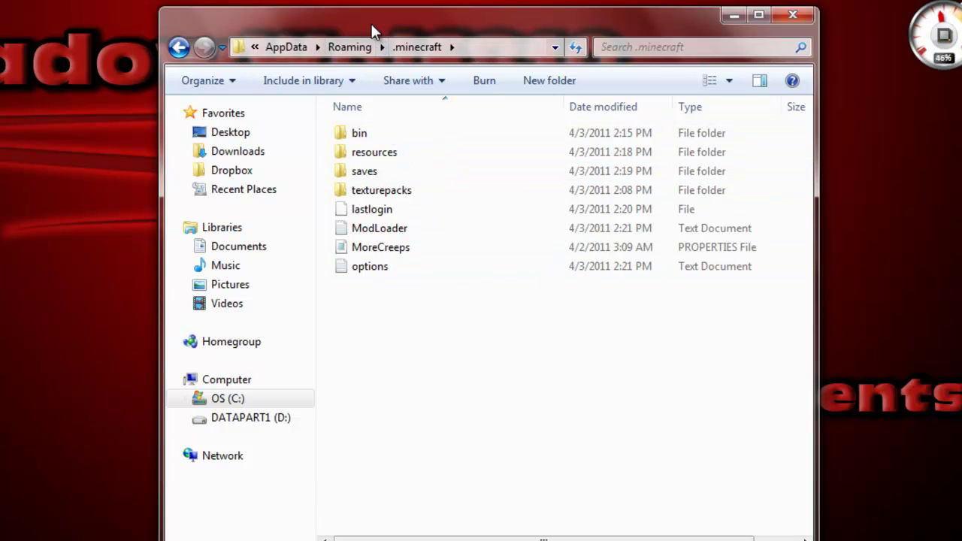
Move the .minecraft window out of the way and create a new desktop folder named Worlds
drag(368, 27, 356, 214)
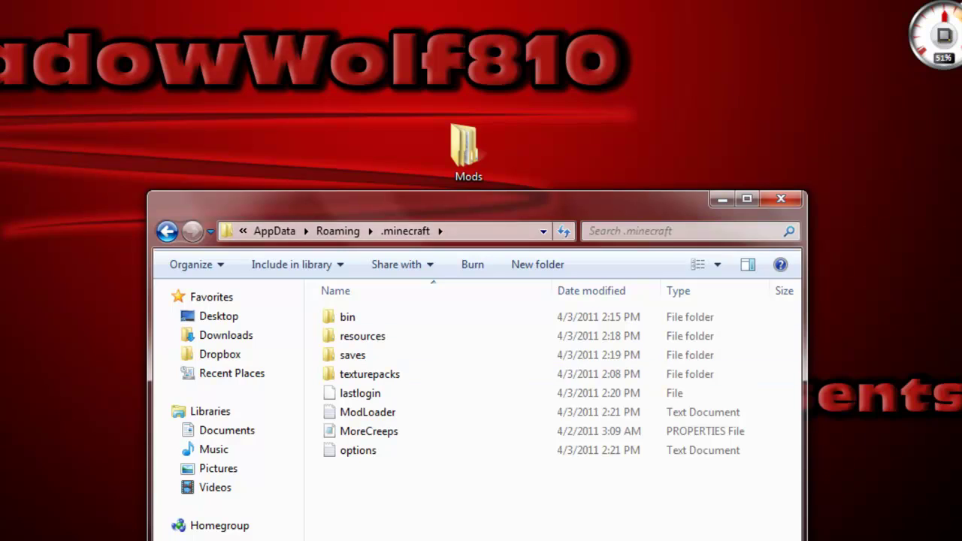
right_click(239, 2)
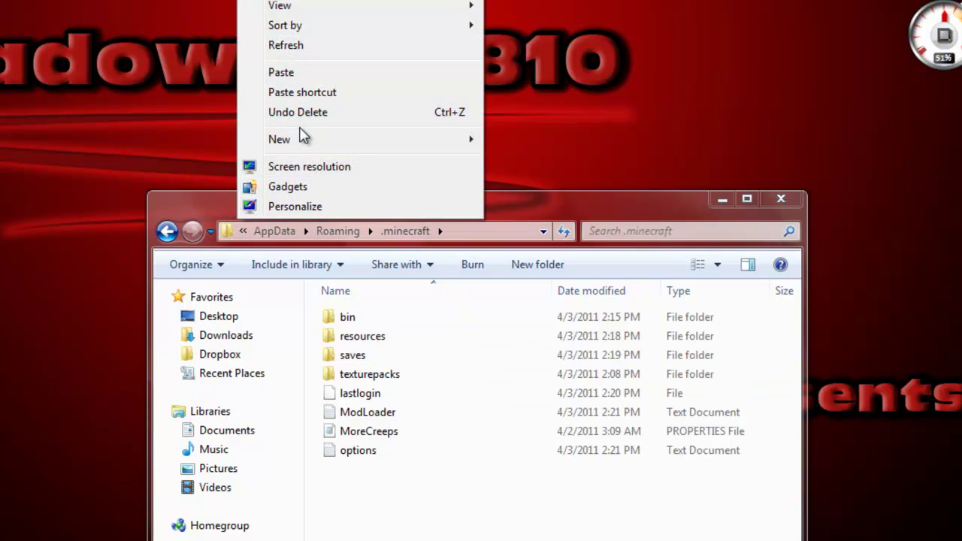
mouse_move(303, 138)
click(535, 146)
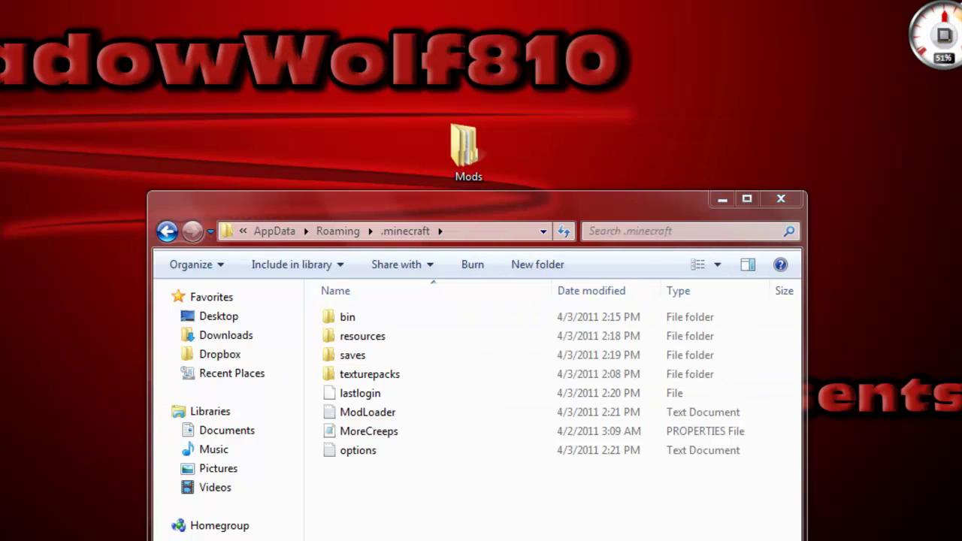
right_click(269, 1)
click(356, 341)
text(W)
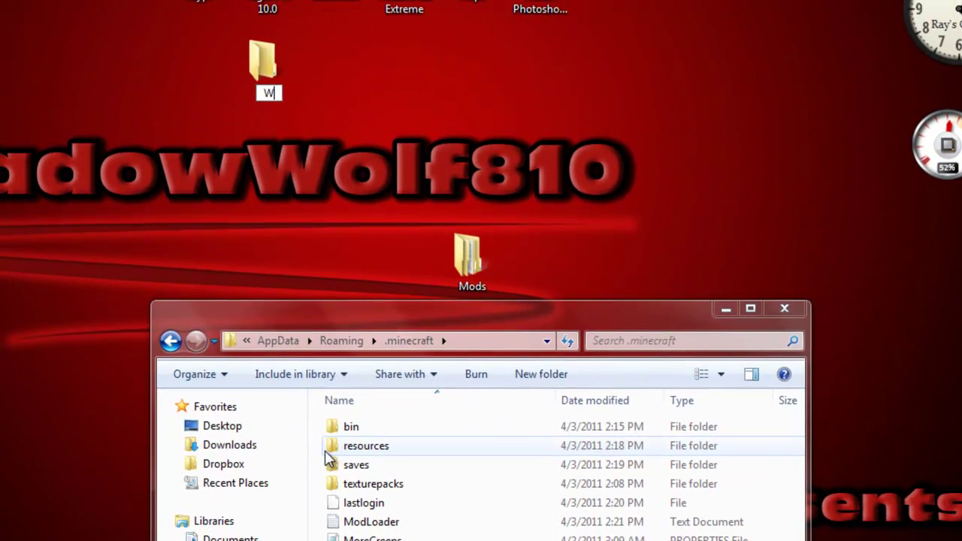
text(orlds)
key(Return)
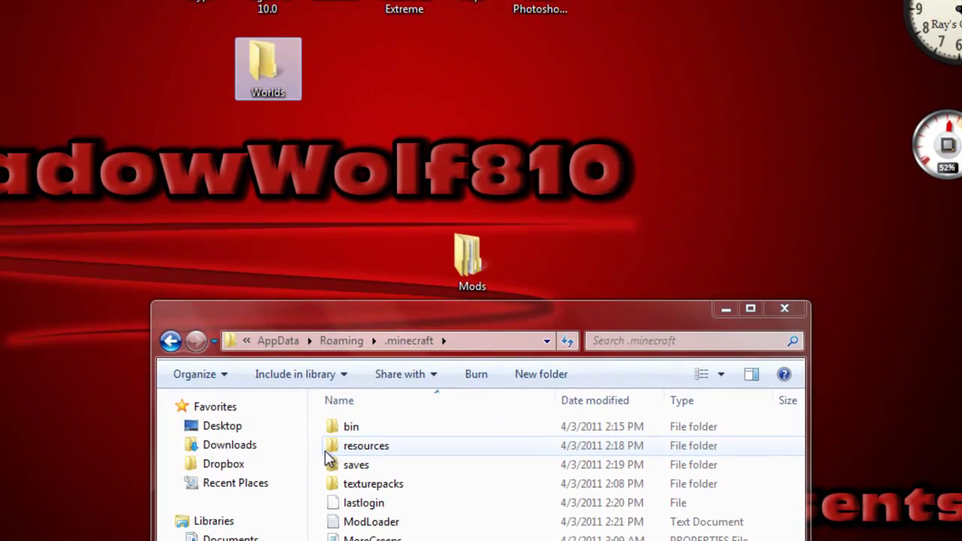
Look at the world folders inside saves and return to the .minecraft folder
double_click(361, 466)
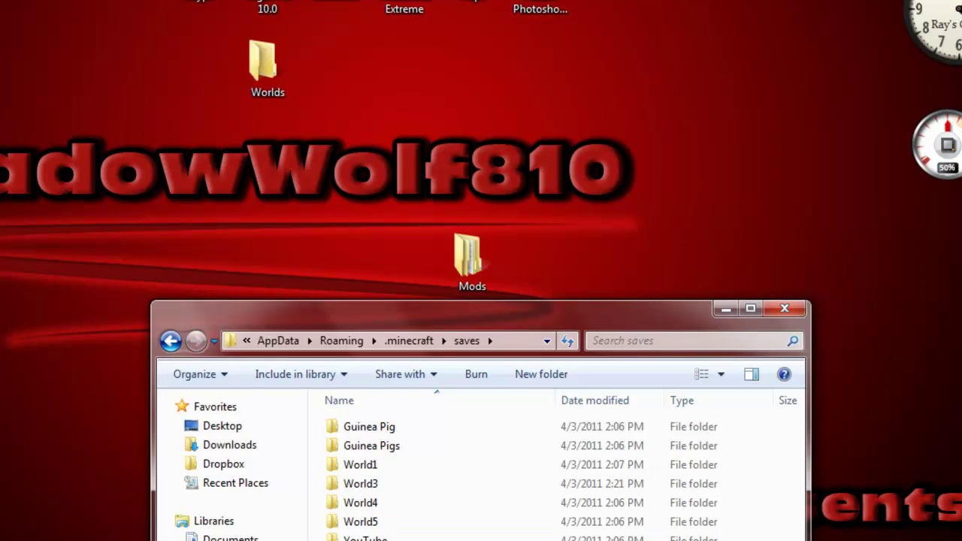
mouse_move(387, 539)
mouse_down()
mouse_move(387, 428)
mouse_move(387, 540)
mouse_up()
click(171, 342)
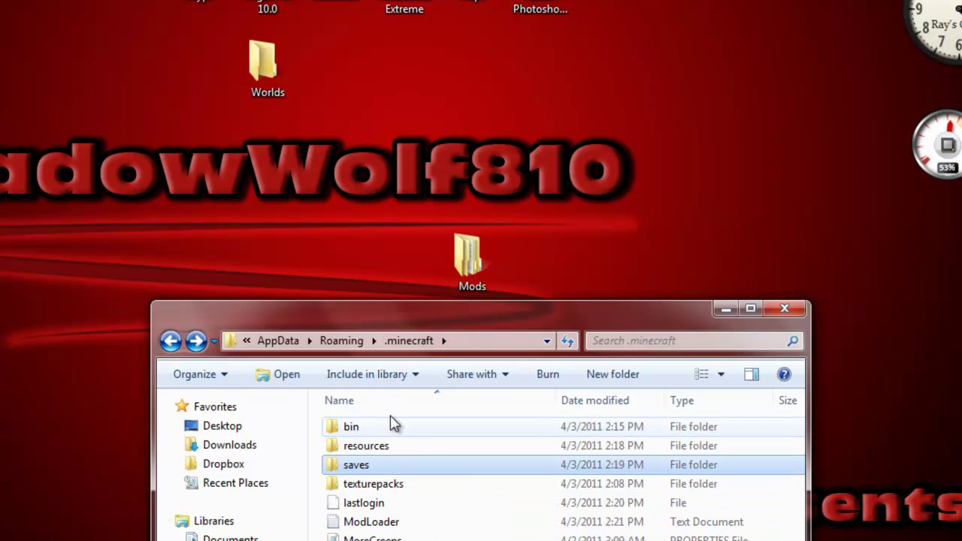
Move all the world folders from saves into the Worlds folder on the desktop
double_click(358, 463)
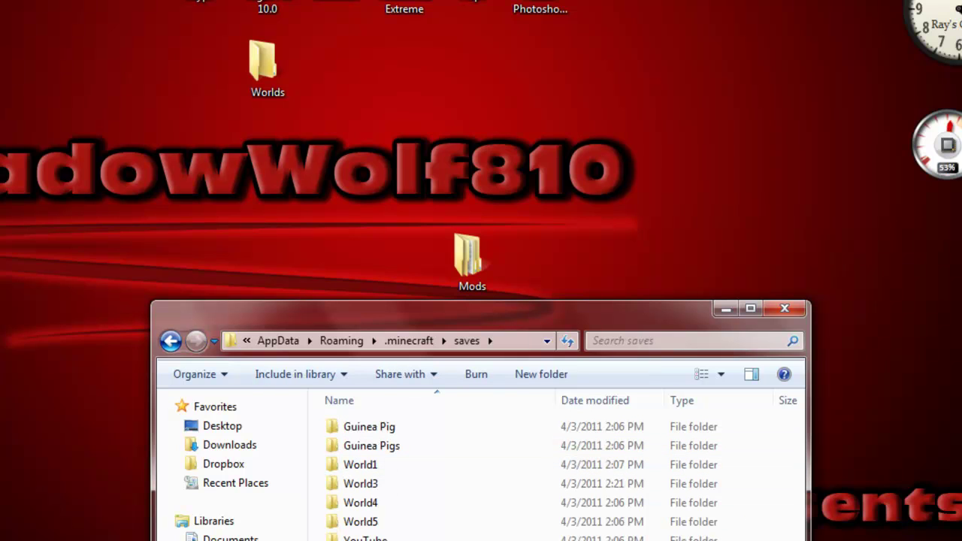
click(372, 429)
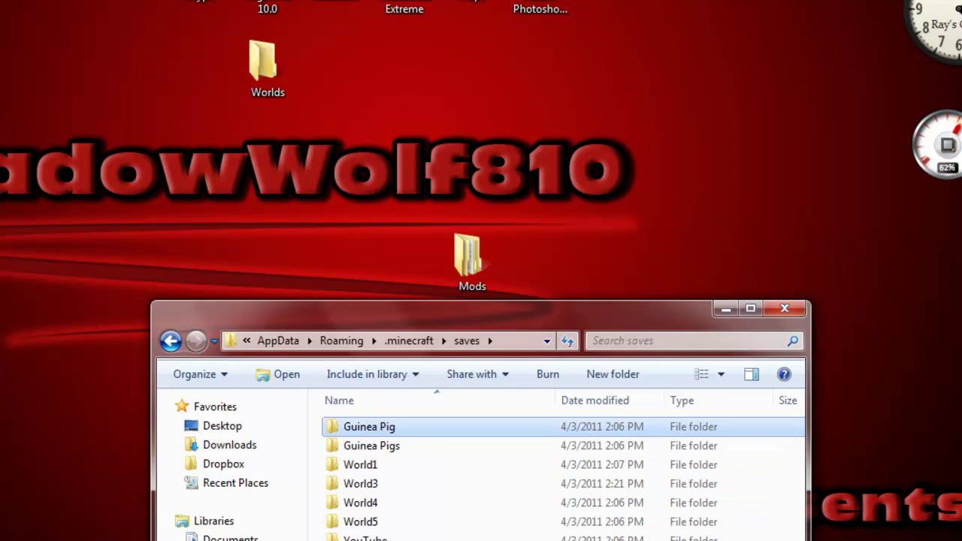
key(ctrl+a)
drag(369, 429, 259, 75)
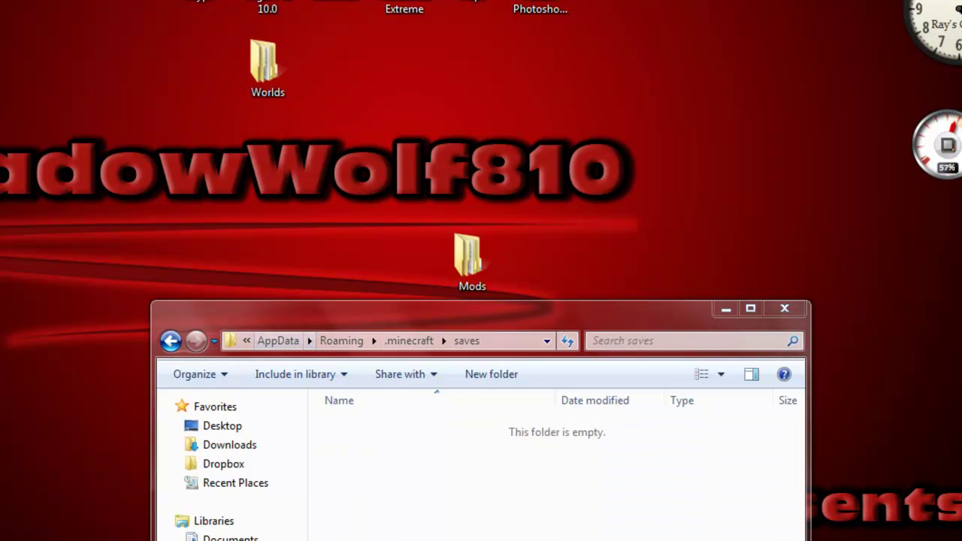
Delete the .minecraft folder from Roaming and return to the desktop
click(171, 341)
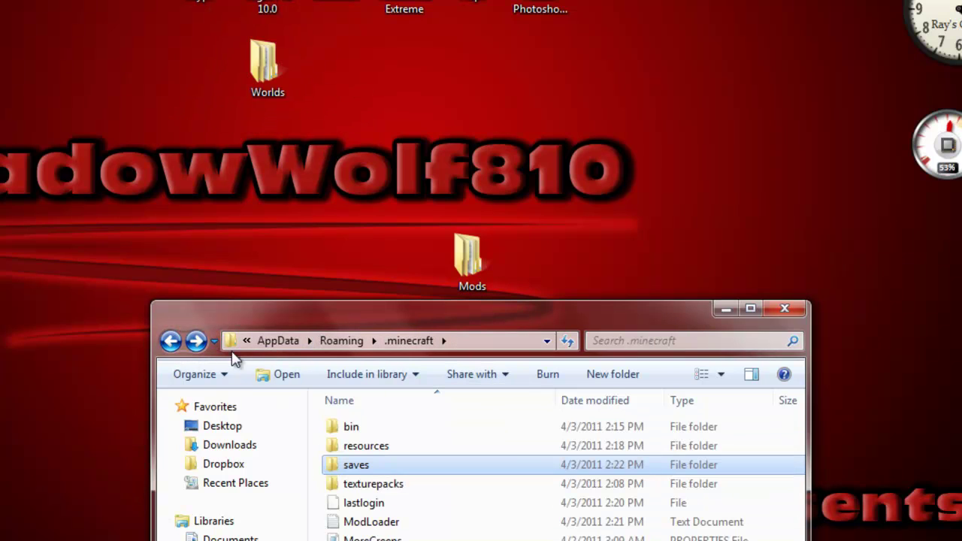
click(171, 341)
click(369, 428)
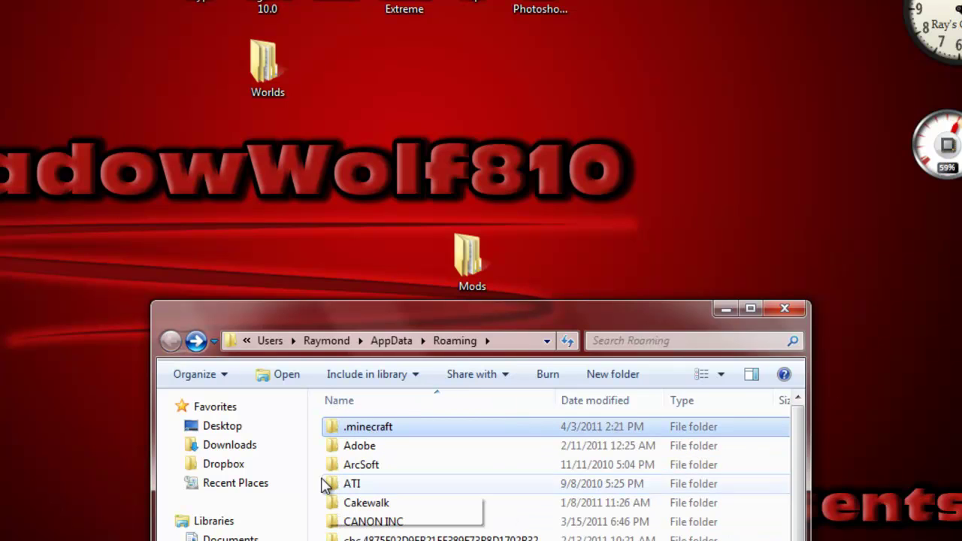
click(456, 428)
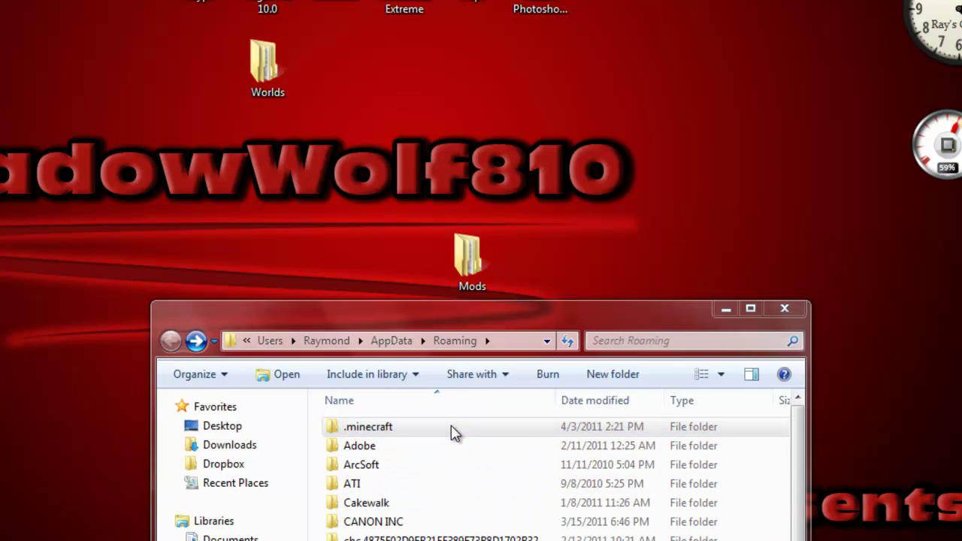
key(Delete)
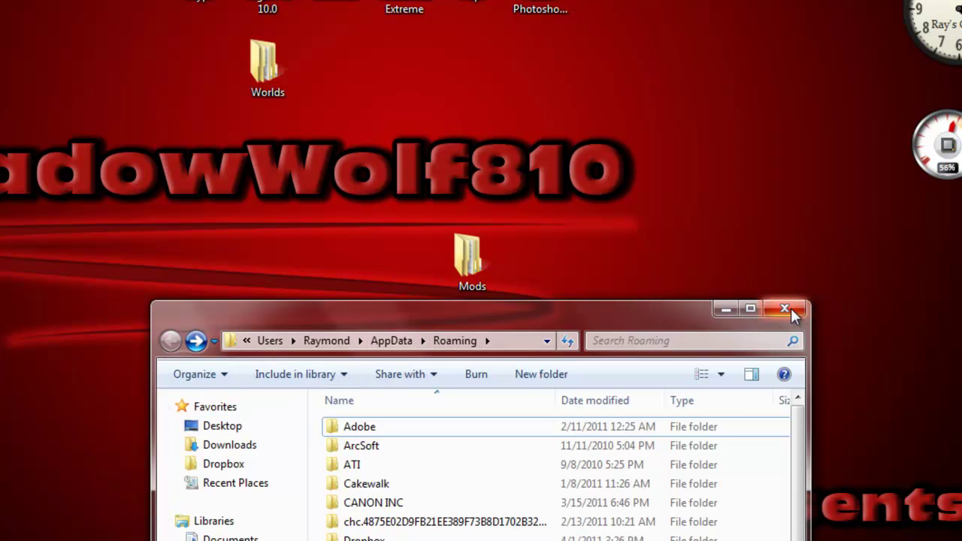
key(super+d)
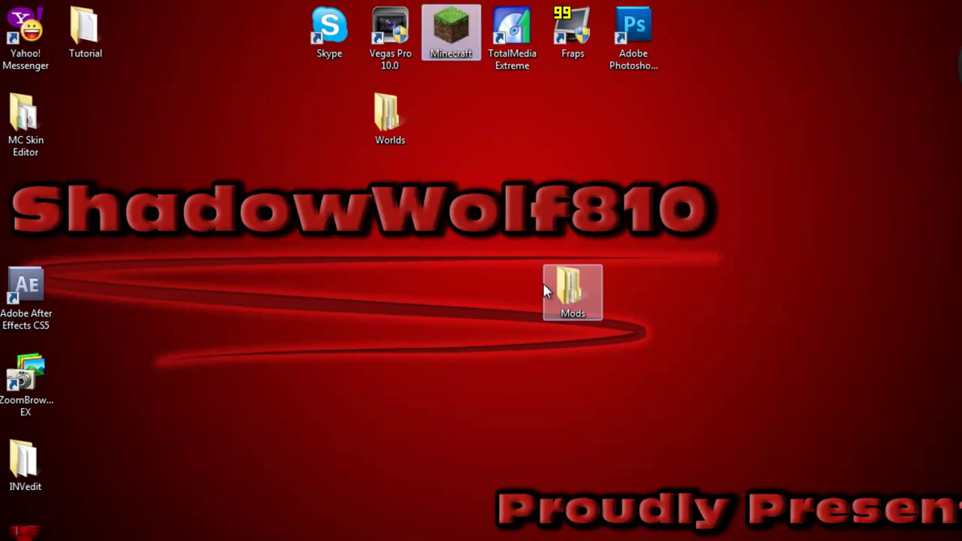
Log in to the Minecraft Launcher with the account username and password
text(Sh)
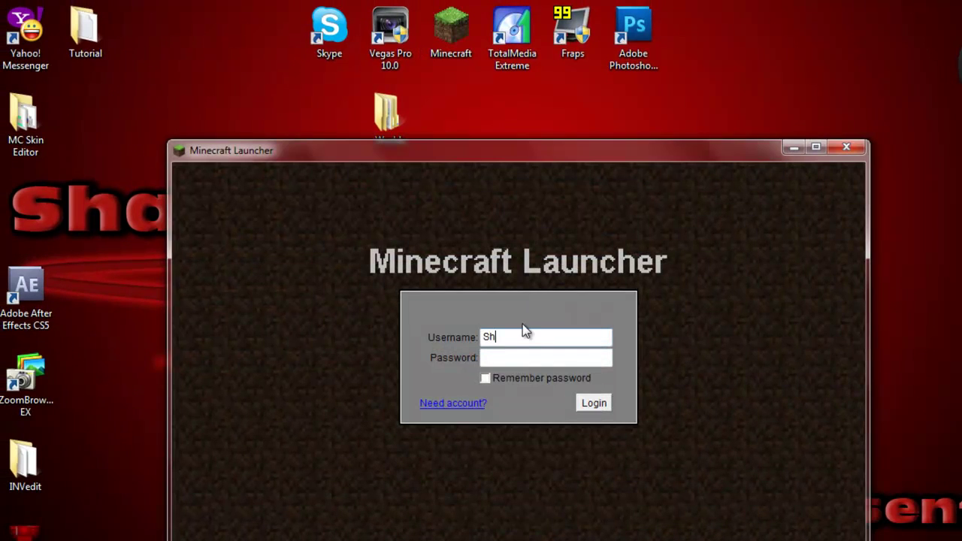
text(adowWolf810)
key(Tab)
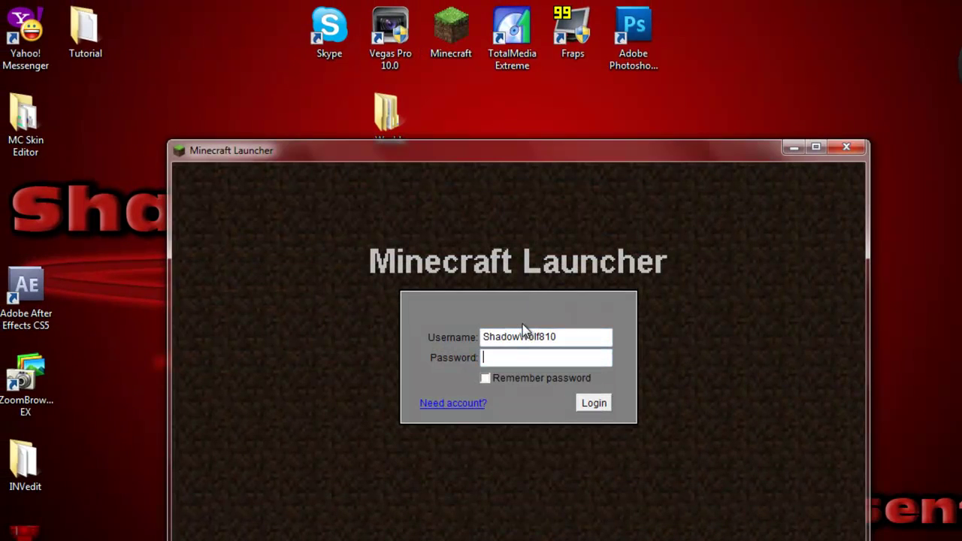
text(*******)
key(BackSpace)
key(BackSpace)
key(BackSpace)
key(BackSpace)
key(BackSpace)
key(BackSpace)
key(BackSpace)
text(*********)
click(590, 404)
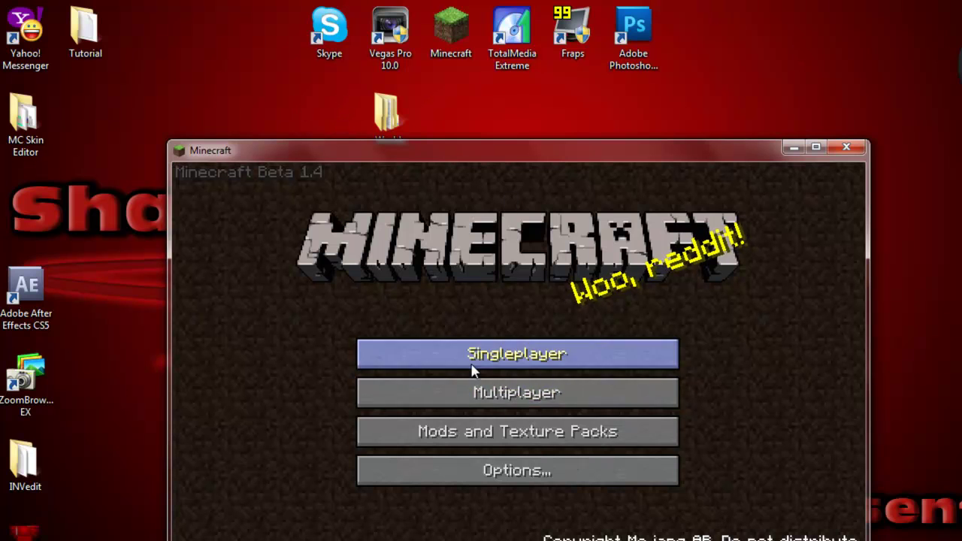
Close Minecraft from its title screen and reopen the .minecraft folder inside Roaming
click(495, 365)
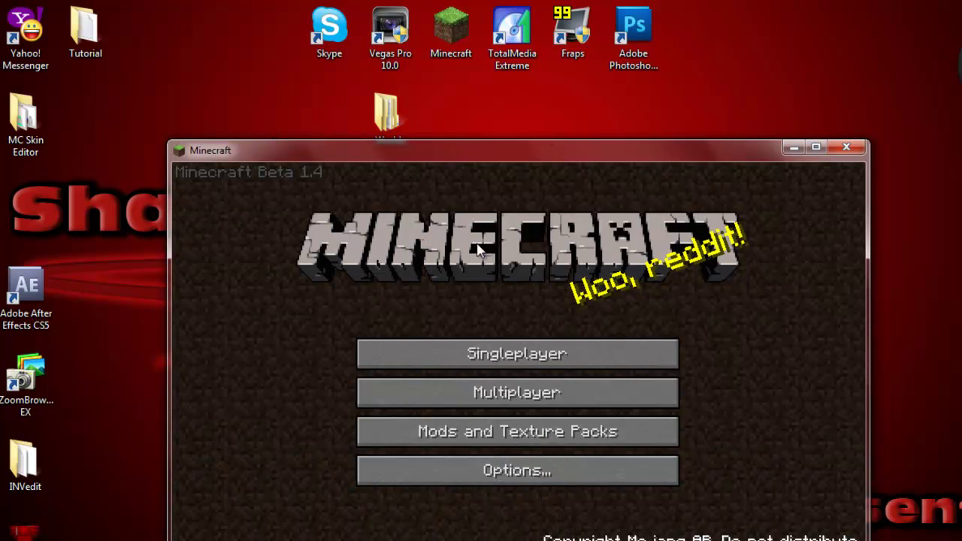
key(alt+F4)
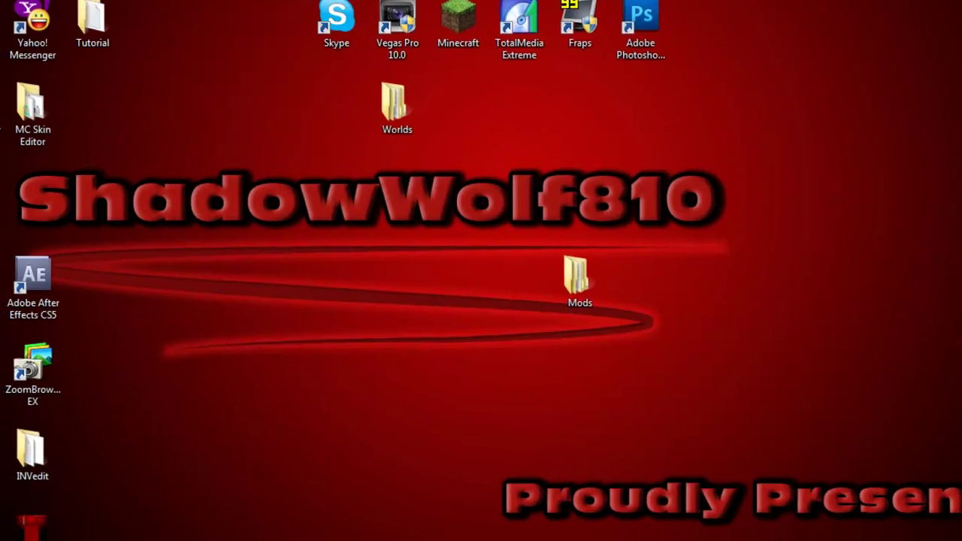
key(super)
click(248, 540)
click(64, 540)
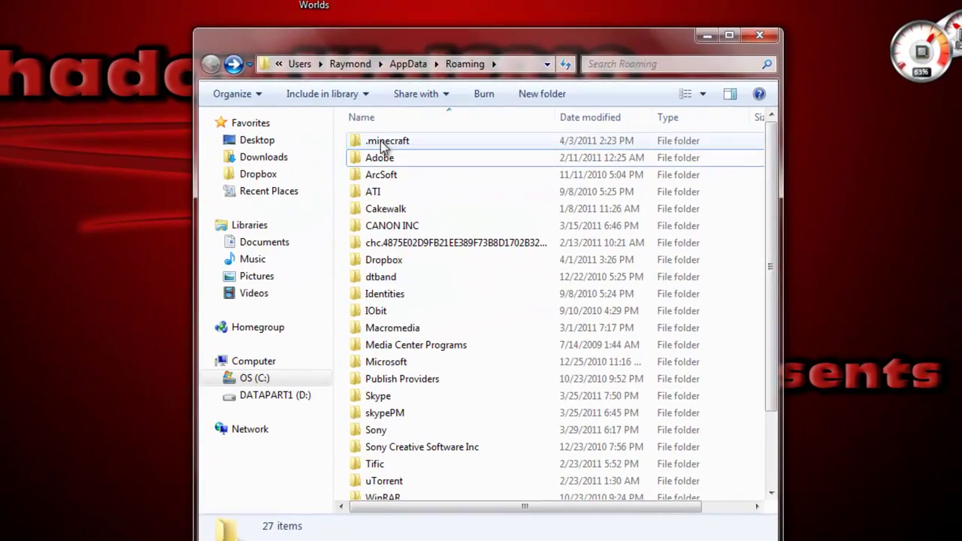
double_click(383, 143)
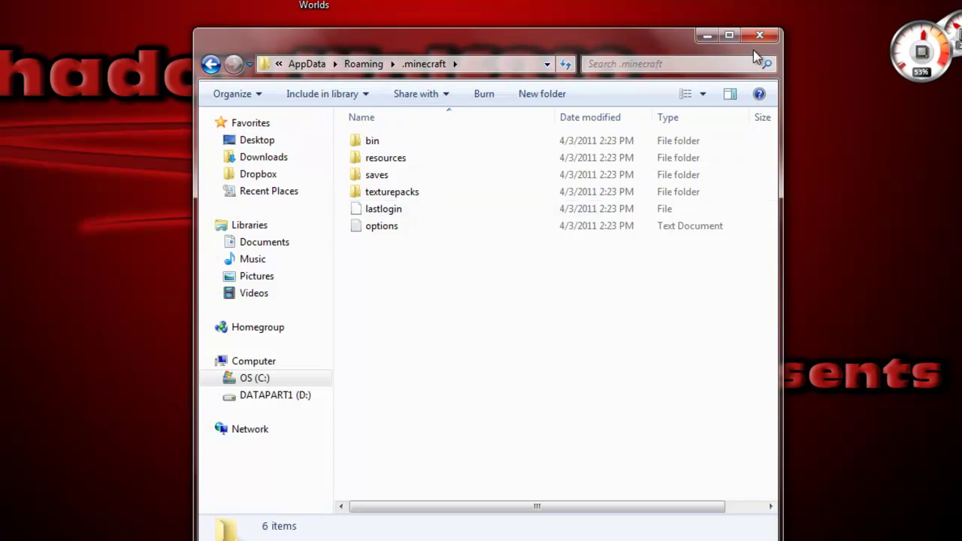
Minimize the .minecraft window, switch to Internet Explorer and open the Released Mods section of the Minecraft Forums
click(707, 35)
click(87, 535)
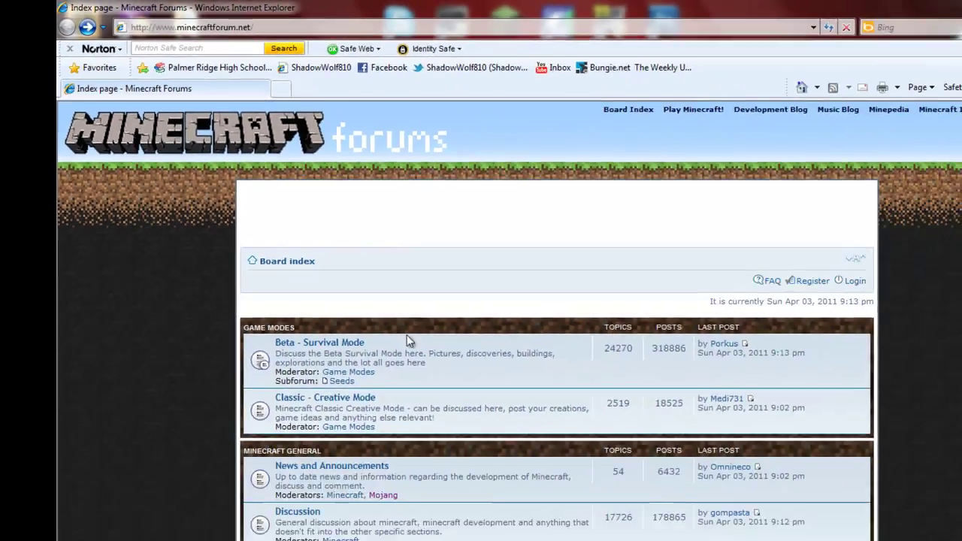
scroll(183, 303, down, 8)
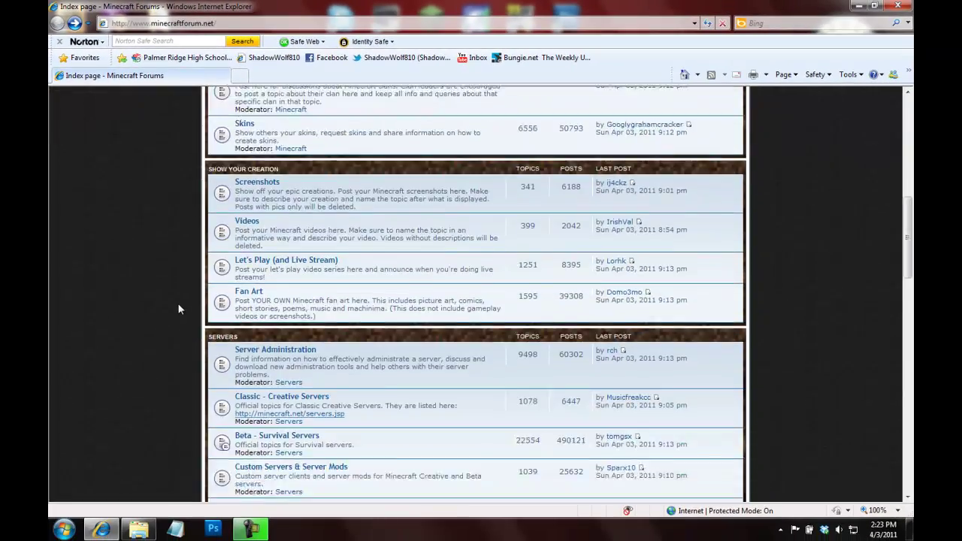
scroll(178, 303, down, 5)
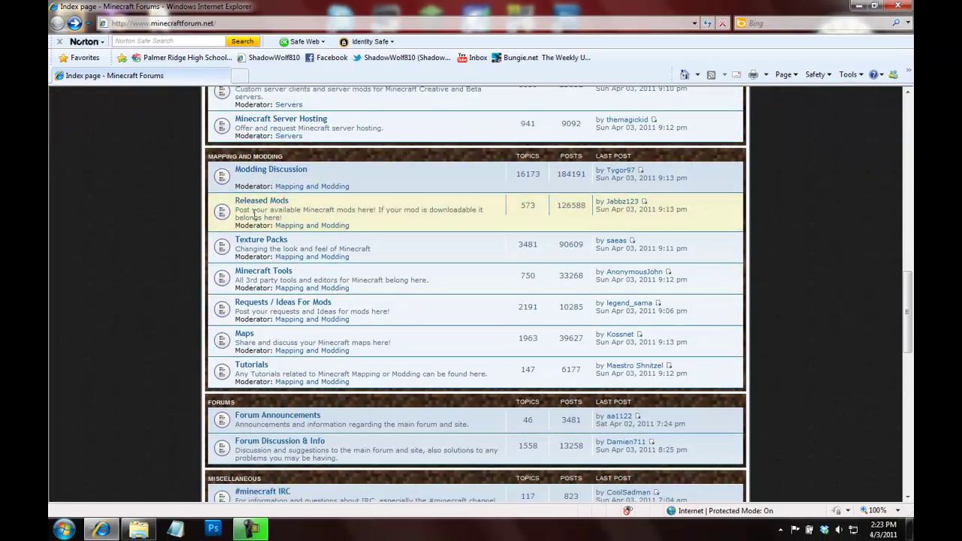
click(260, 202)
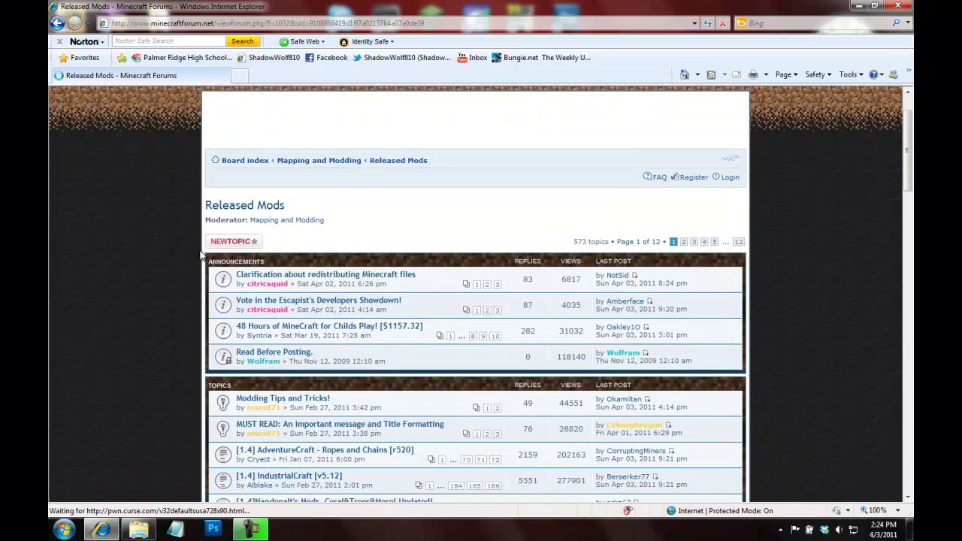
Look through the Released Mods topics for version 1.4 mods and open The Great Wall Mod
scroll(202, 255, down, 3)
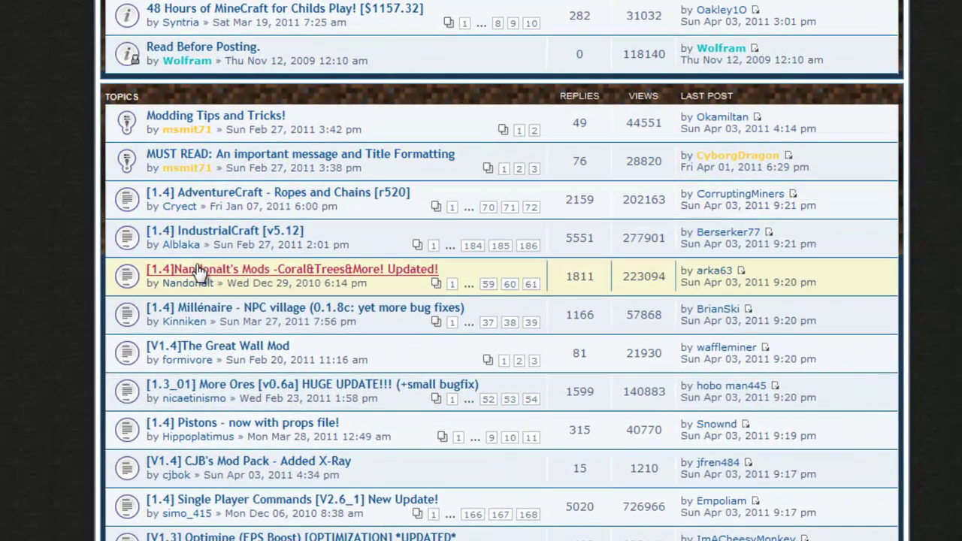
scroll(200, 270, down, 1)
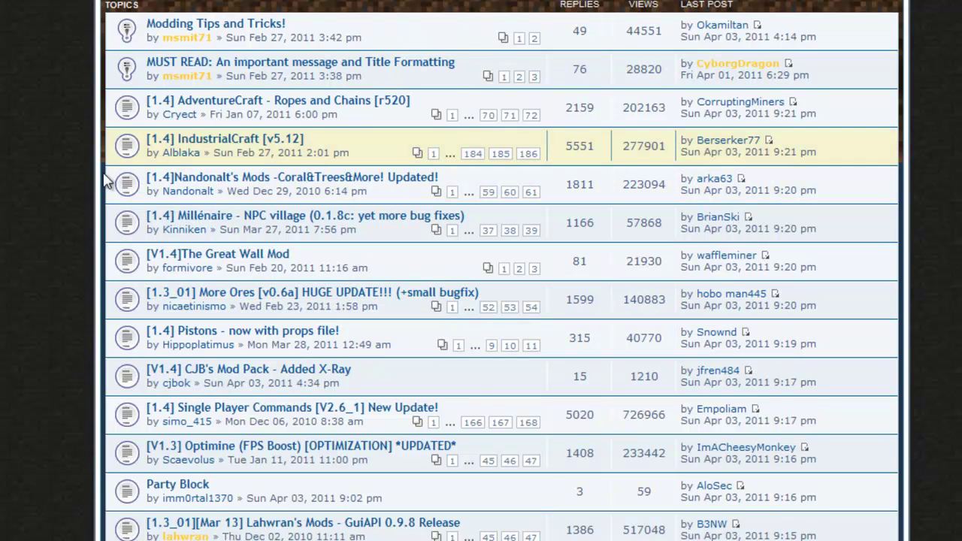
scroll(107, 180, down, 2)
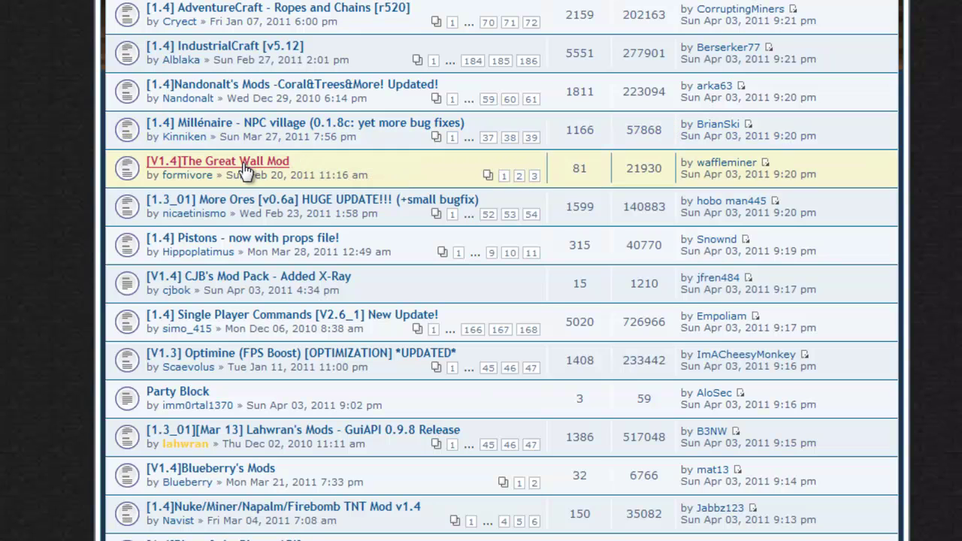
click(503, 178)
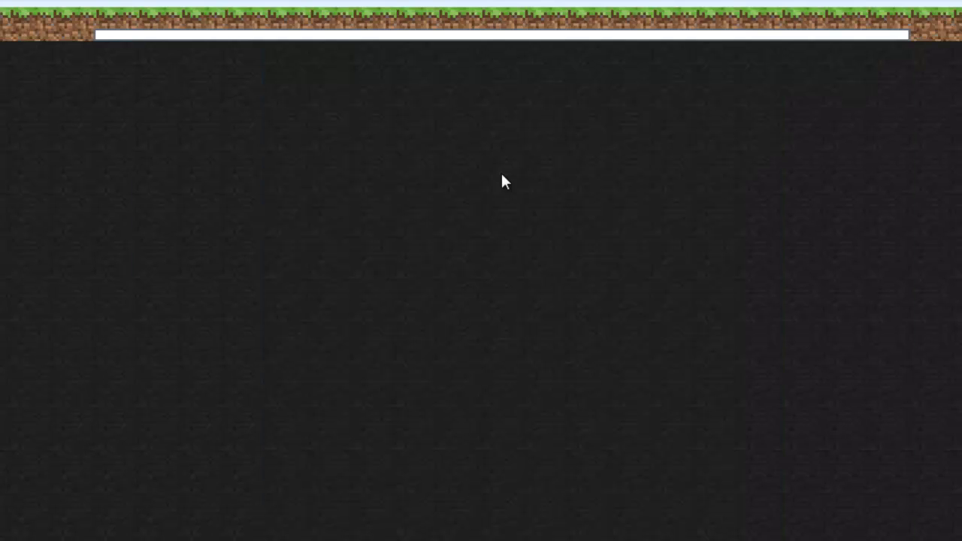
Examine The Great Wall Mod's ModLoader requirement, download link and installation instructions, and return to the Released Mods list
scroll(498, 233, down, 1)
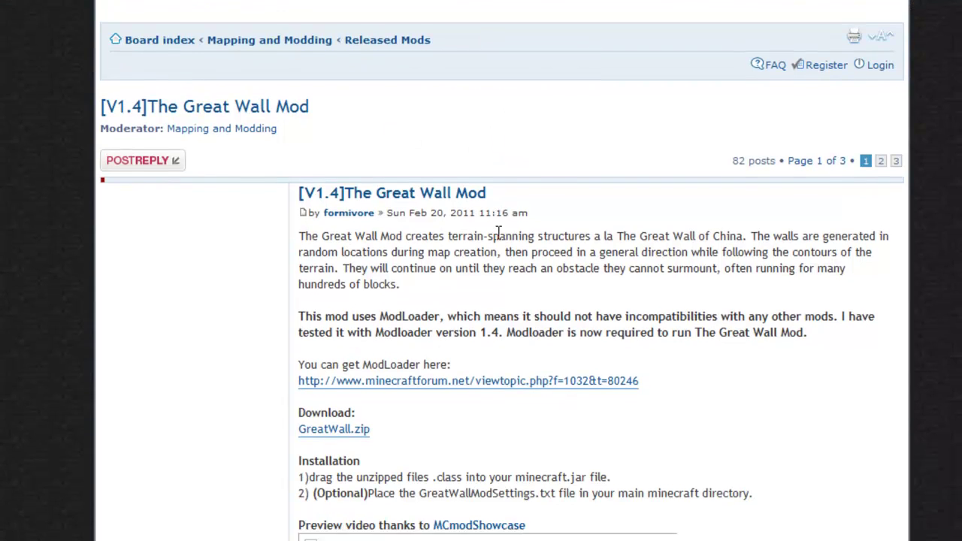
scroll(497, 233, down, 1)
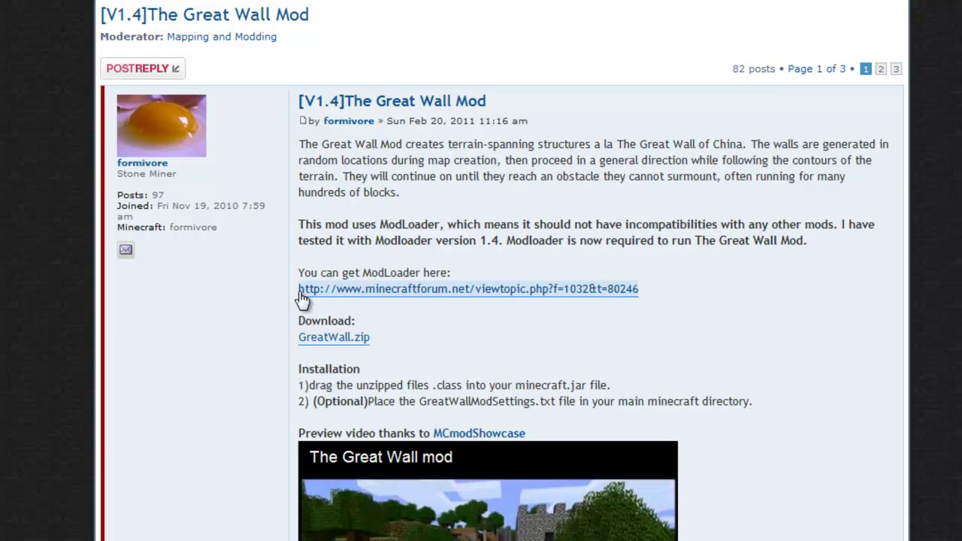
scroll(365, 221, down, 5)
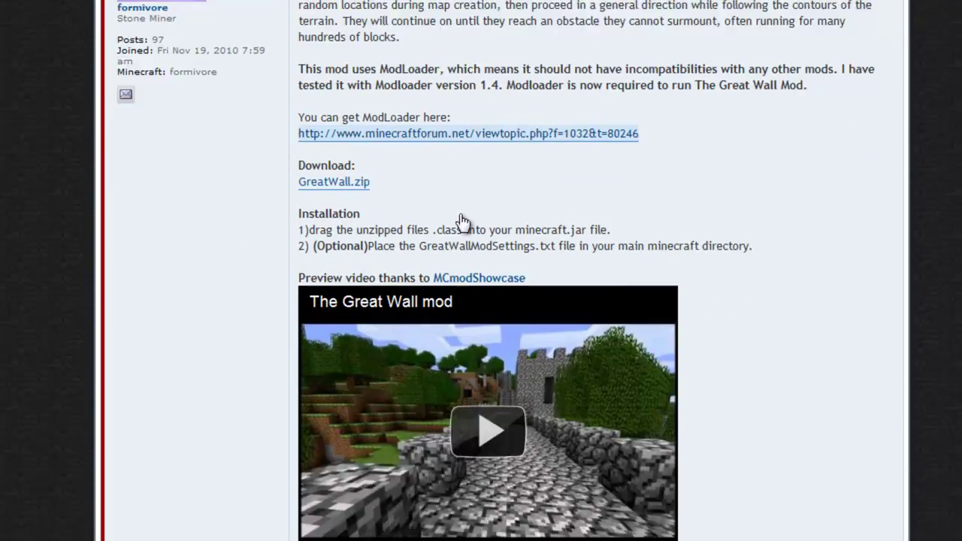
scroll(378, 30, up, 8)
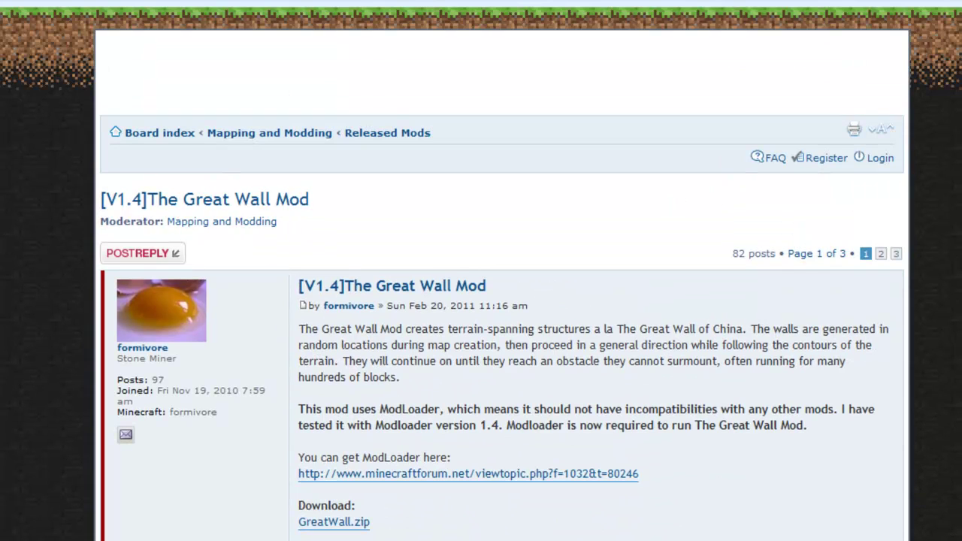
key(alt+Left)
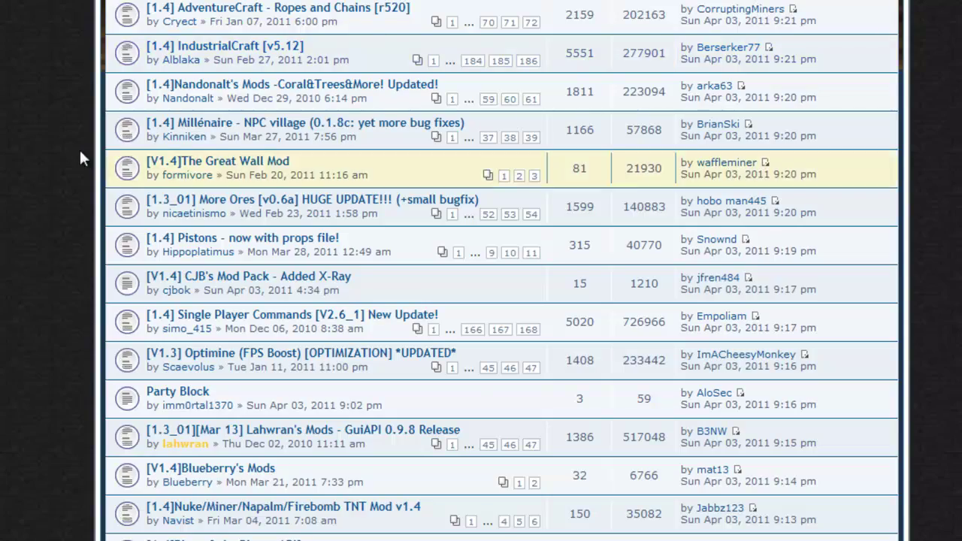
scroll(468, 100, up, 10)
scroll(103, 180, down, 1)
scroll(103, 180, down, 2)
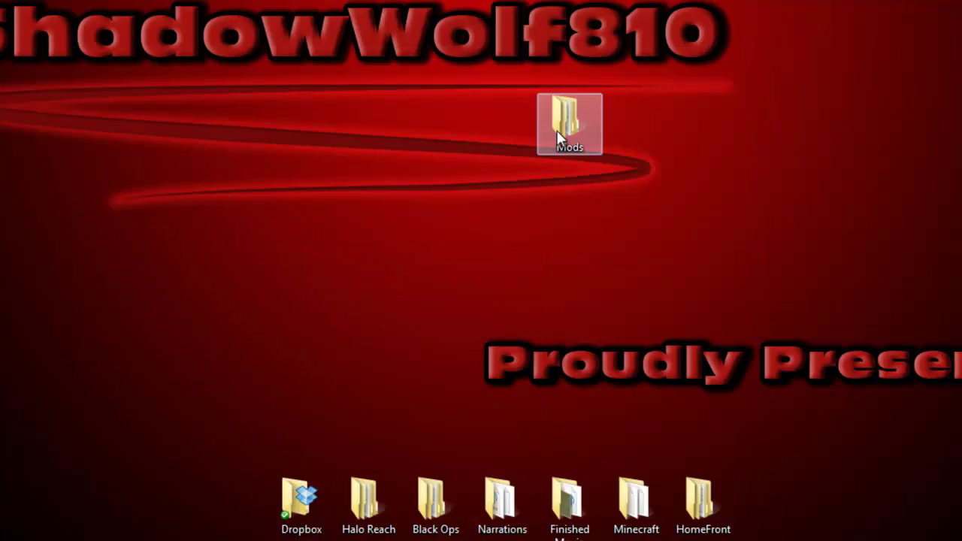
Open the desktop Mods folder and arrange its window side by side with the .minecraft window
double_click(560, 138)
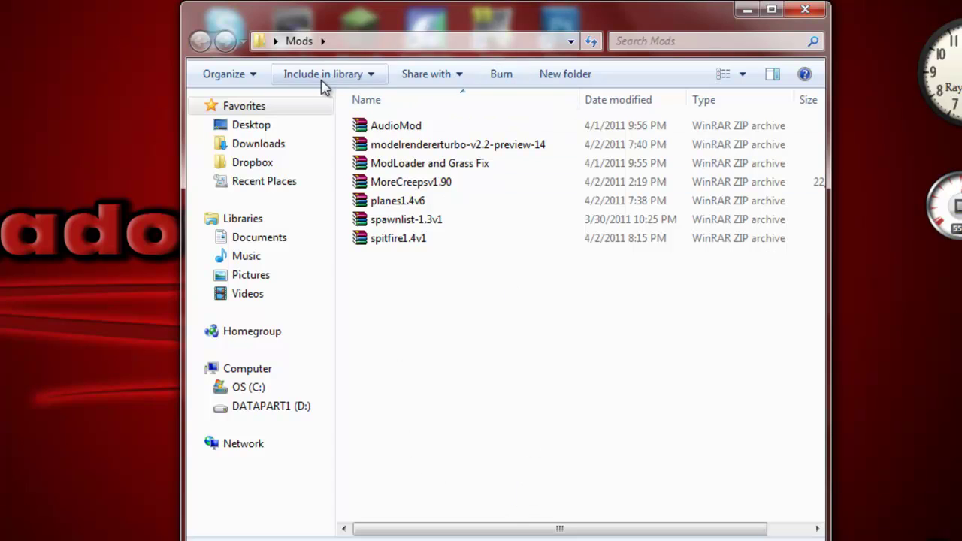
drag(615, 17, 254, 33)
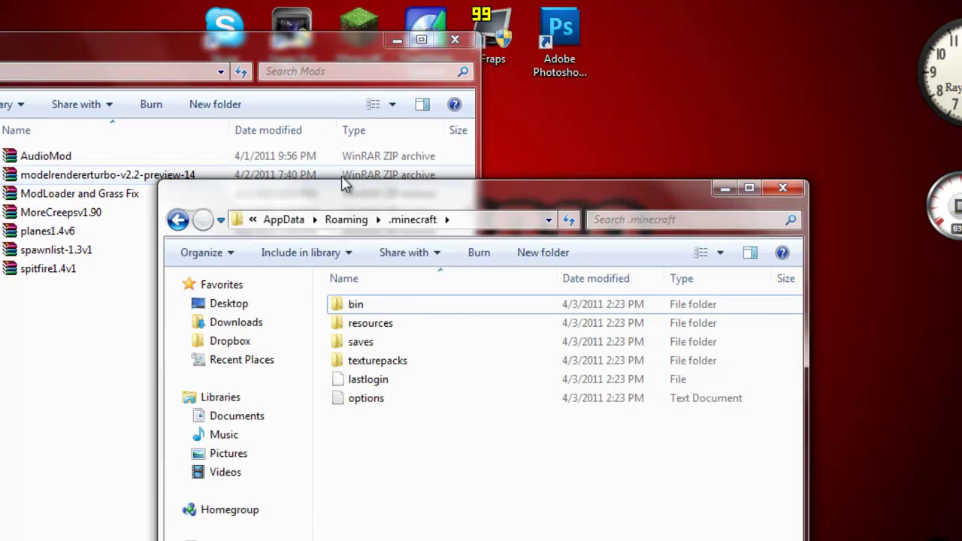
drag(359, 185, 636, 53)
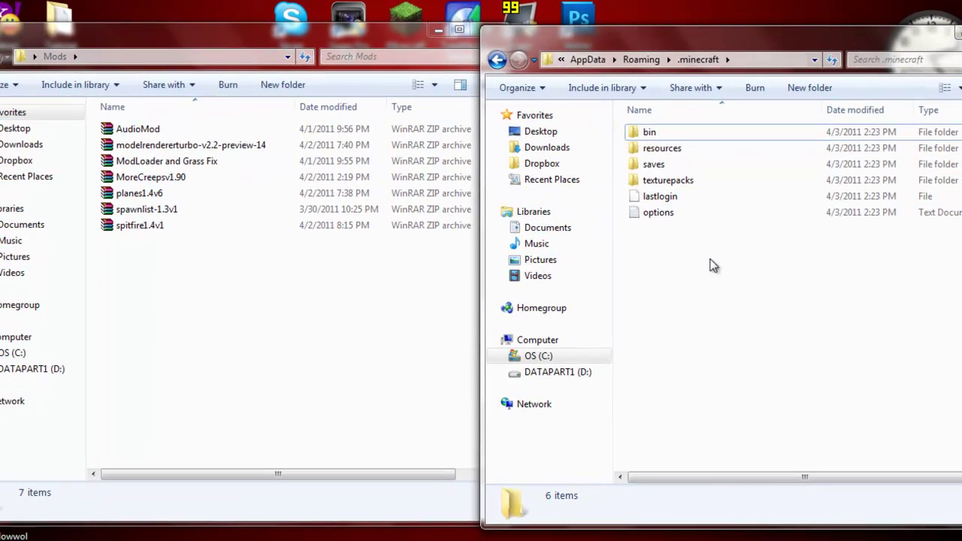
Show where .minecraft sits in Roaming and open its bin folder
click(497, 59)
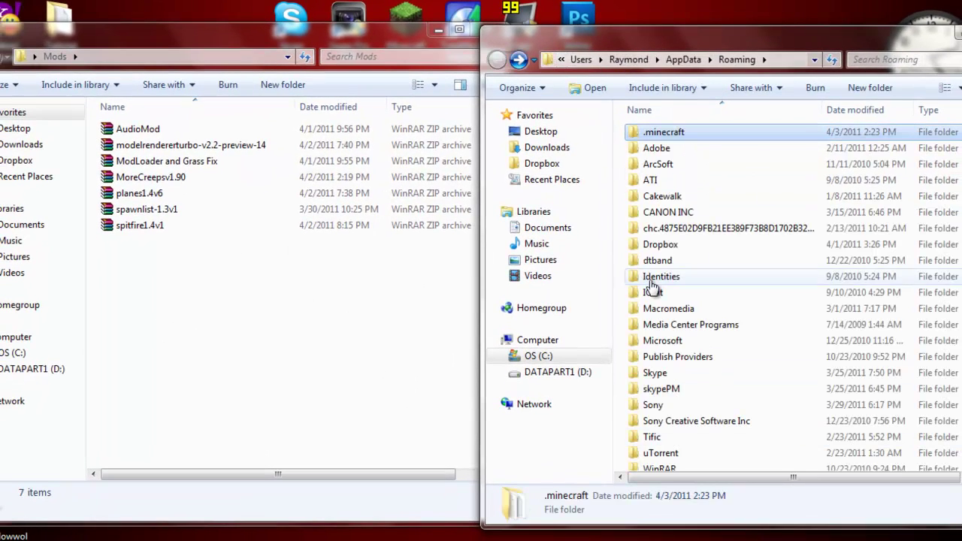
click(519, 59)
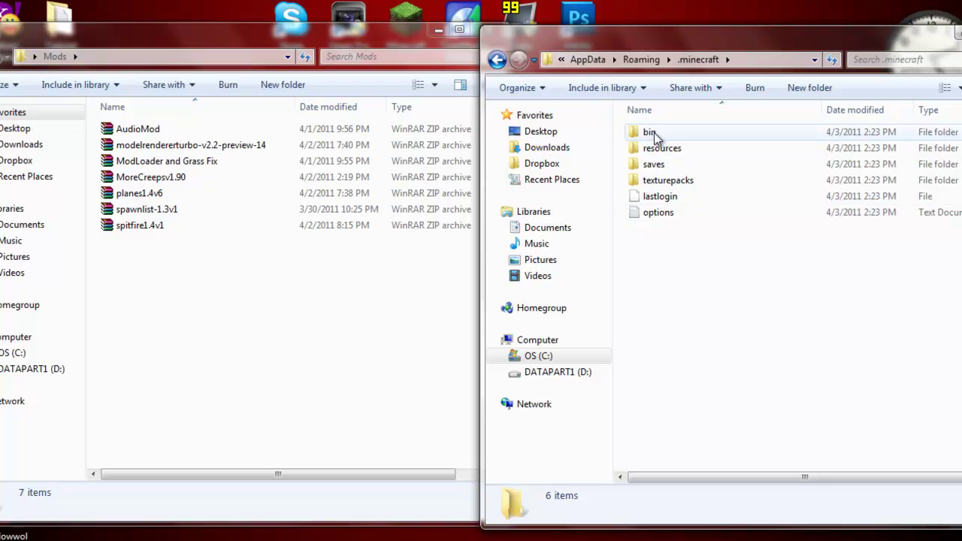
double_click(652, 135)
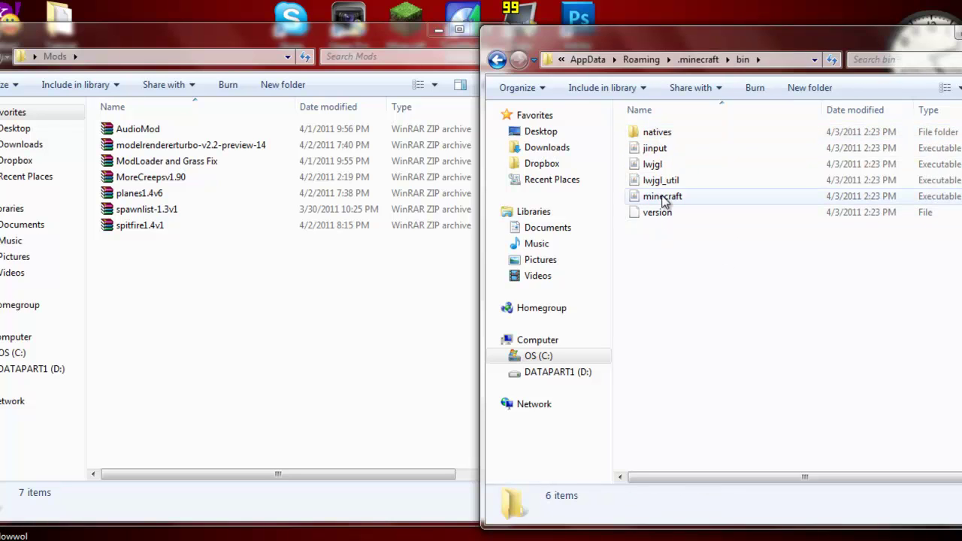
Open minecraft from bin in WinRAR, put the bin window away, dismiss the purchase reminder and place the archive beside the Mods window
right_click(661, 201)
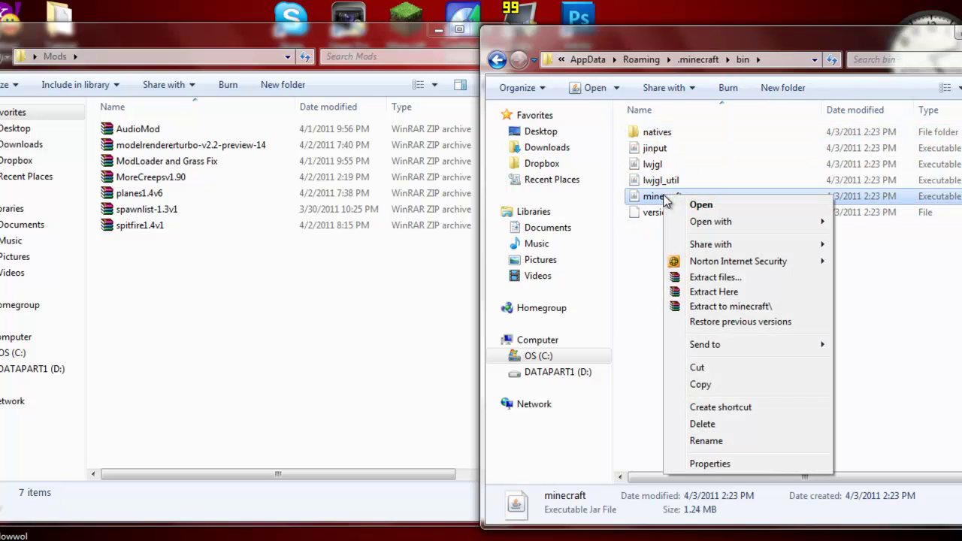
mouse_move(706, 227)
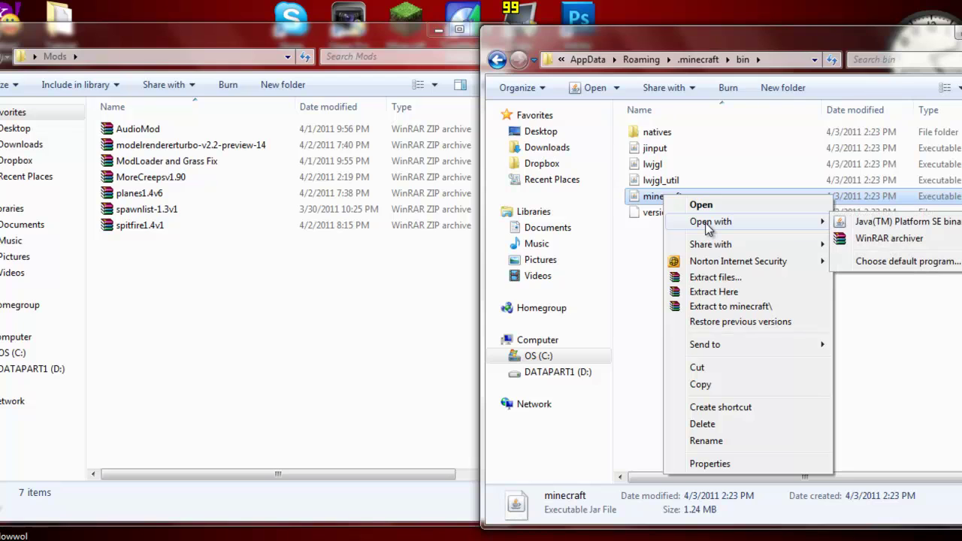
click(856, 239)
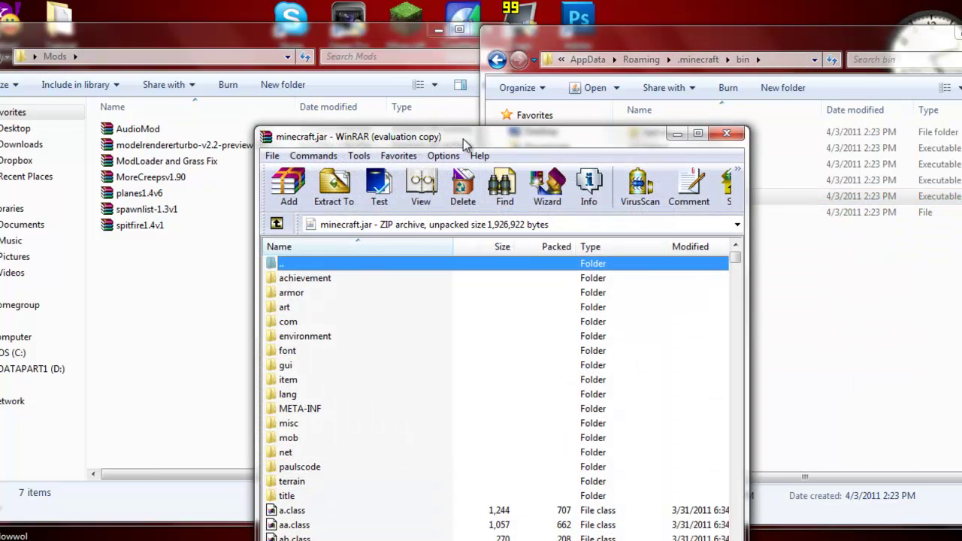
click(953, 32)
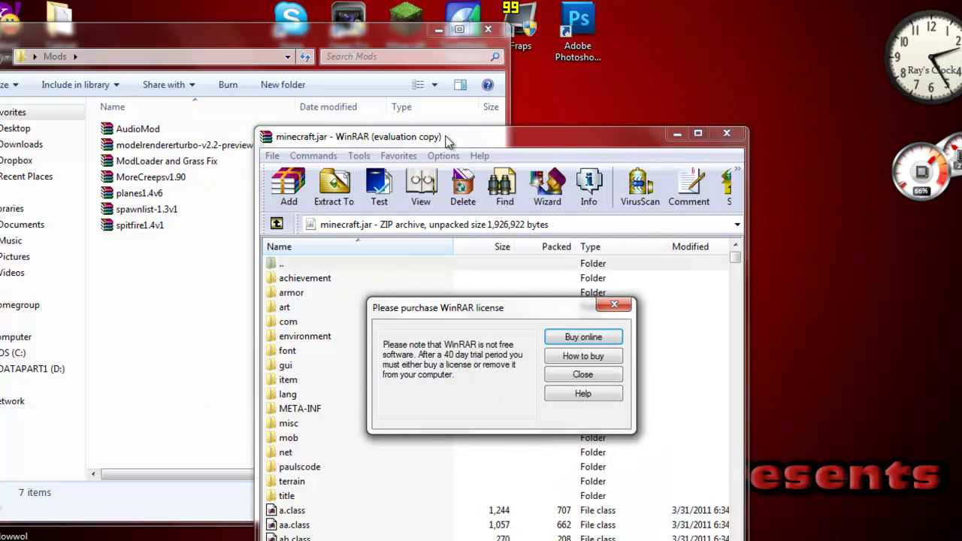
click(568, 377)
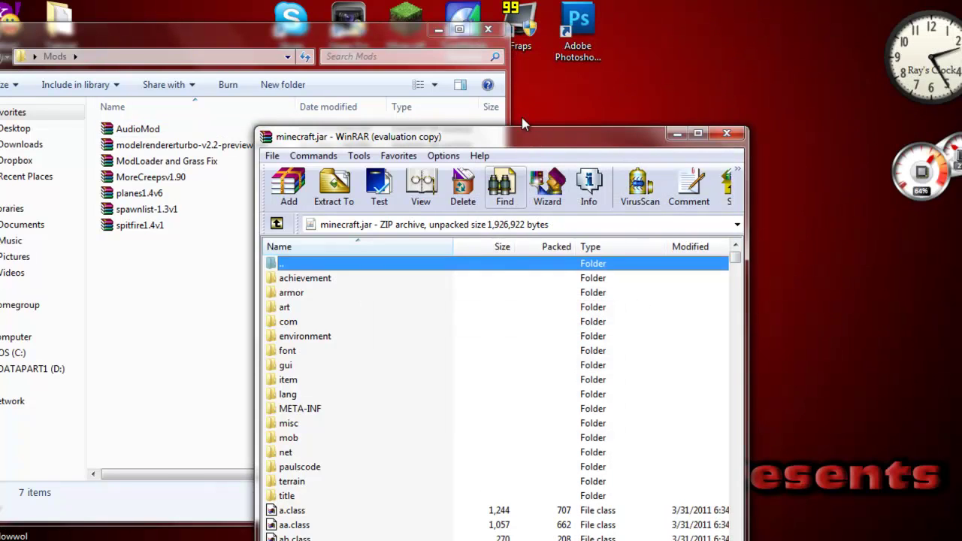
drag(504, 144, 758, 44)
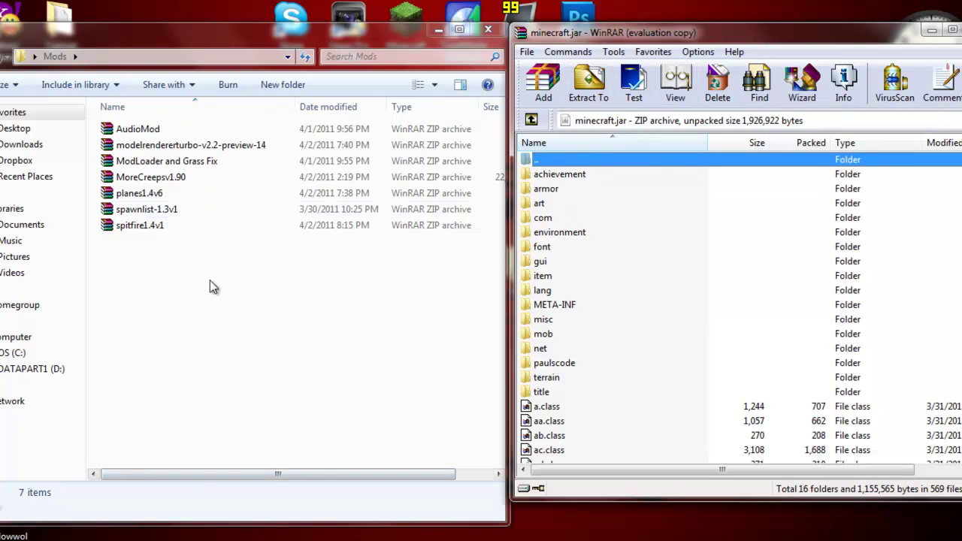
Open AudioMod and add its ibxm folder, paulscode folder and uj.class to minecraft.jar with the default archive settings
double_click(133, 132)
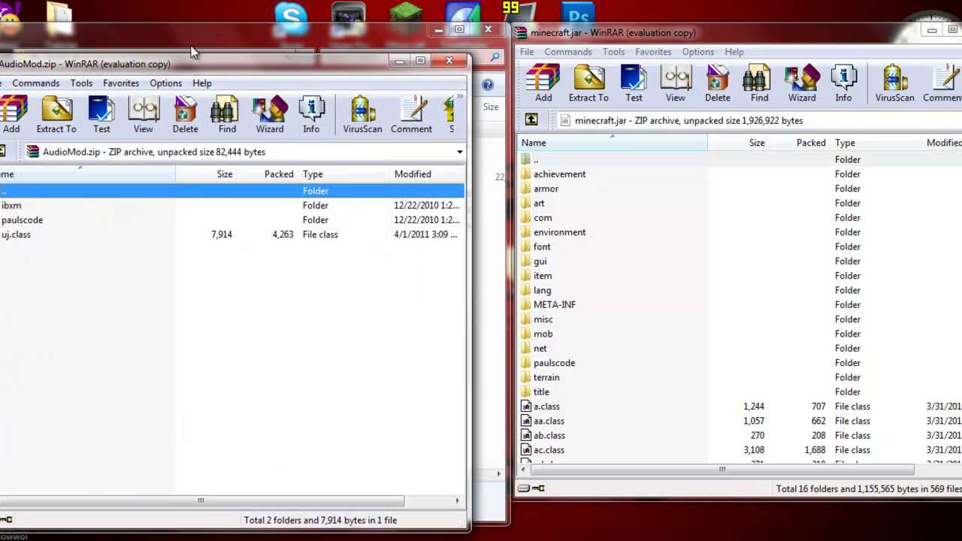
click(305, 301)
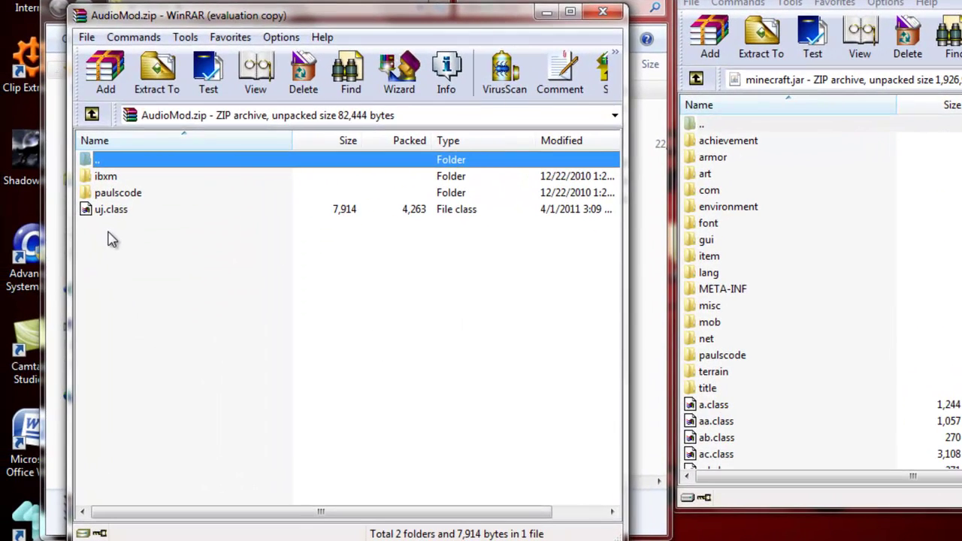
drag(111, 239, 102, 178)
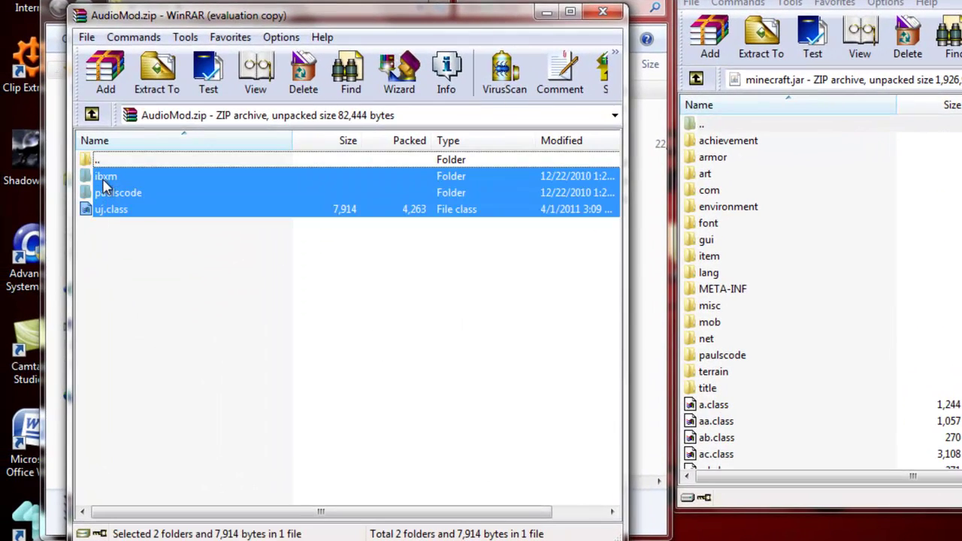
click(113, 225)
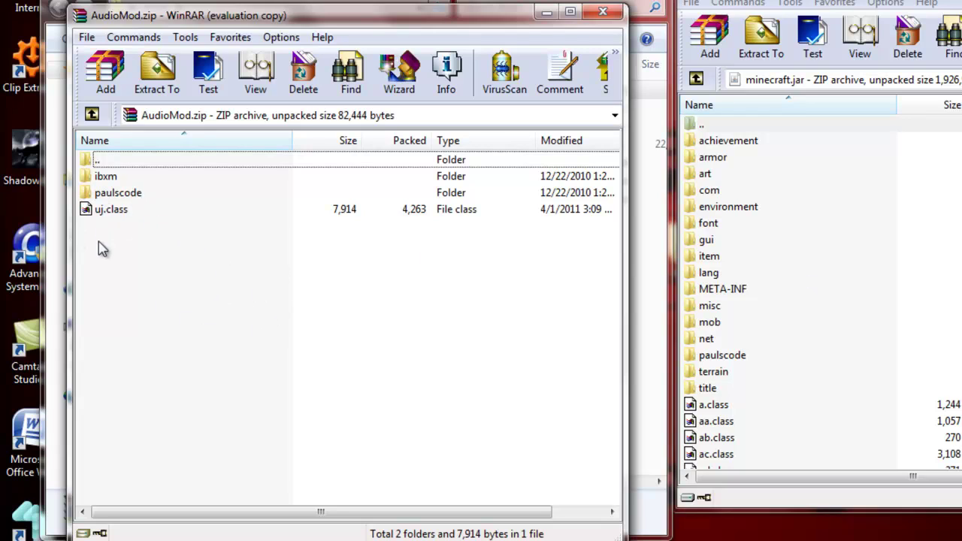
drag(103, 249, 436, 367)
drag(695, 439, 699, 436)
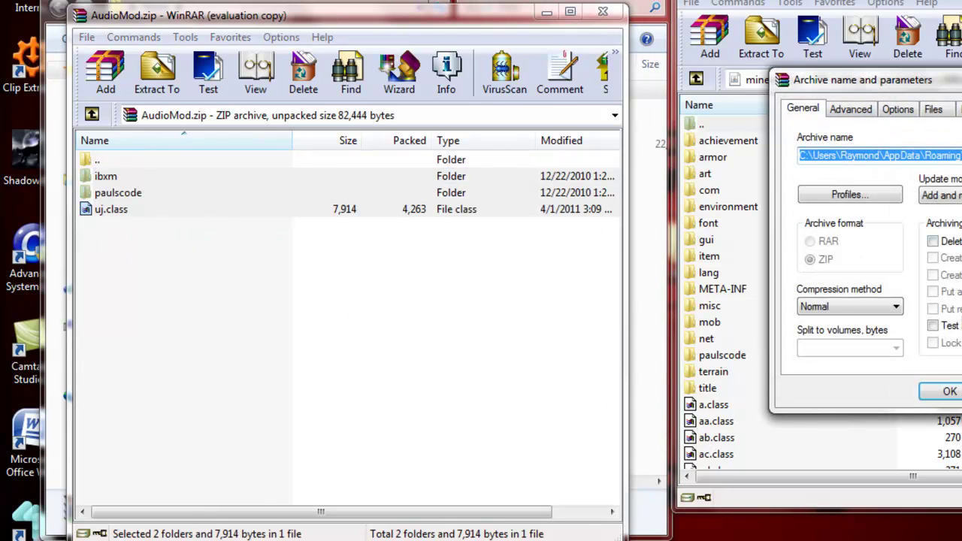
click(944, 395)
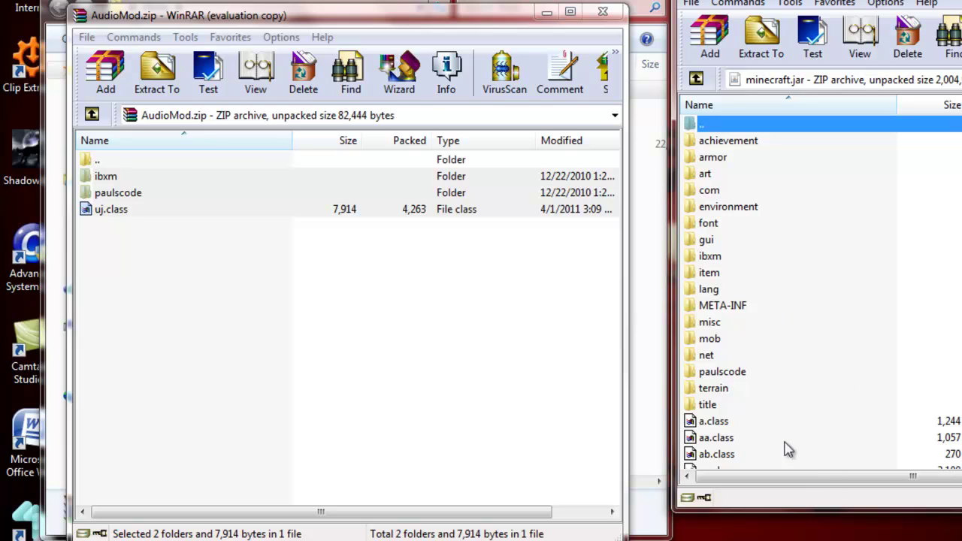
Delete the META-INF folder from minecraft.jar
click(721, 429)
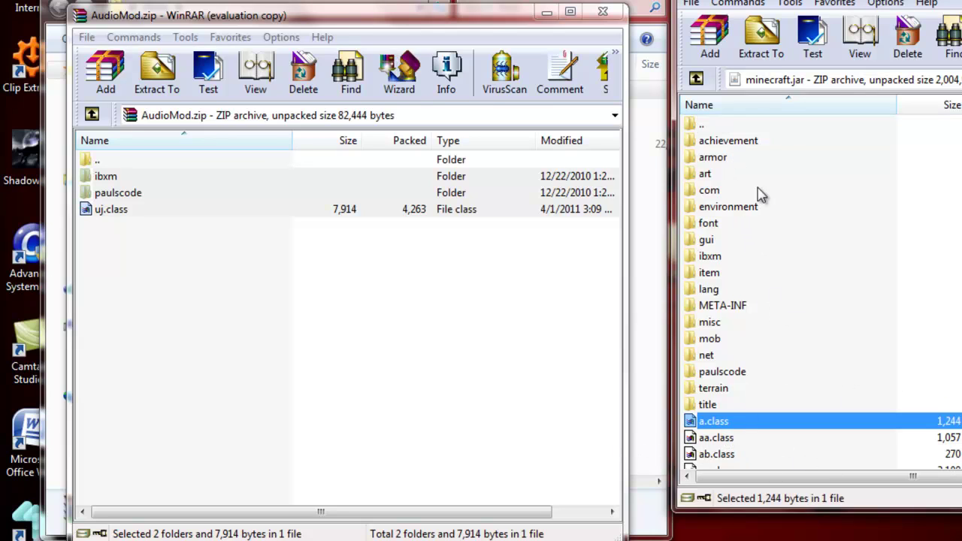
click(731, 307)
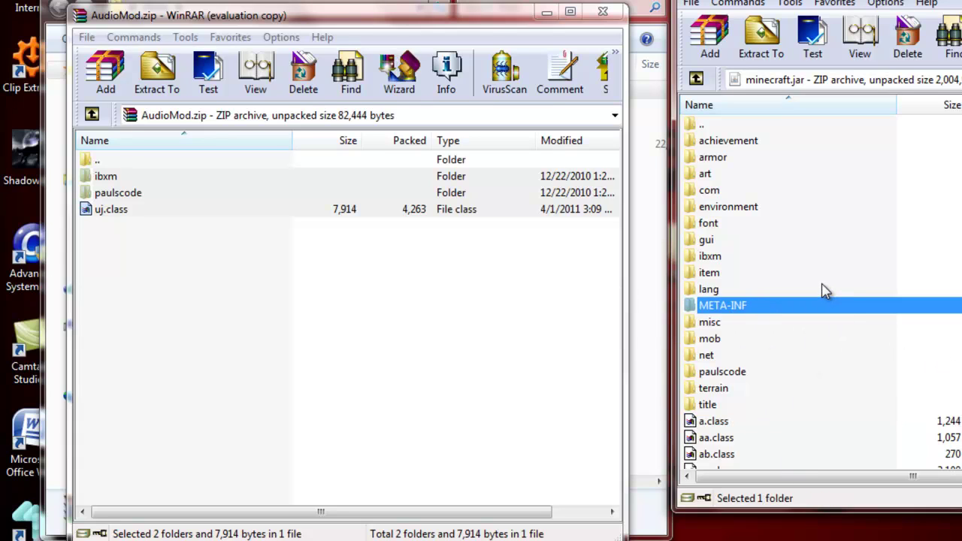
key(Delete)
key(Return)
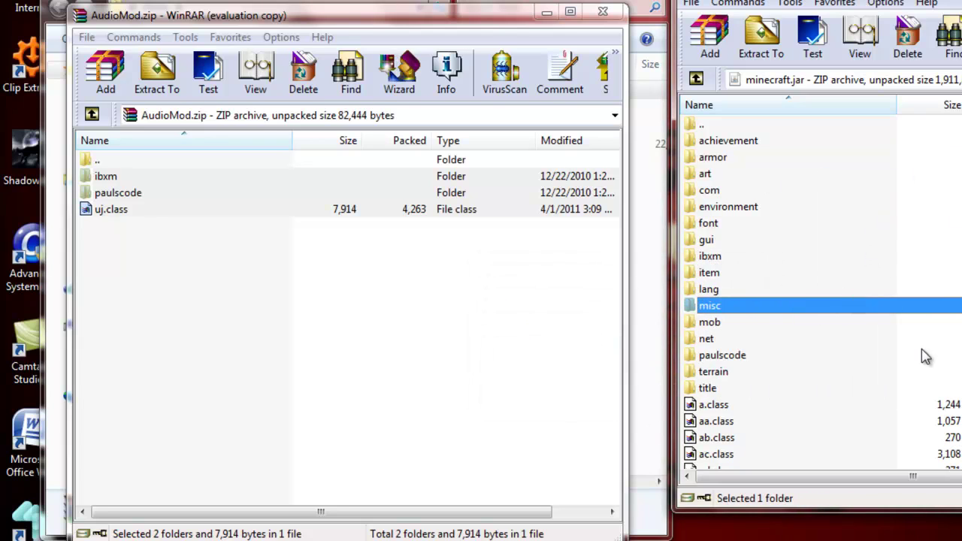
Open ModLoader and Grass Fix.zip from the Mods folder and add all its files to minecraft.jar
click(90, 117)
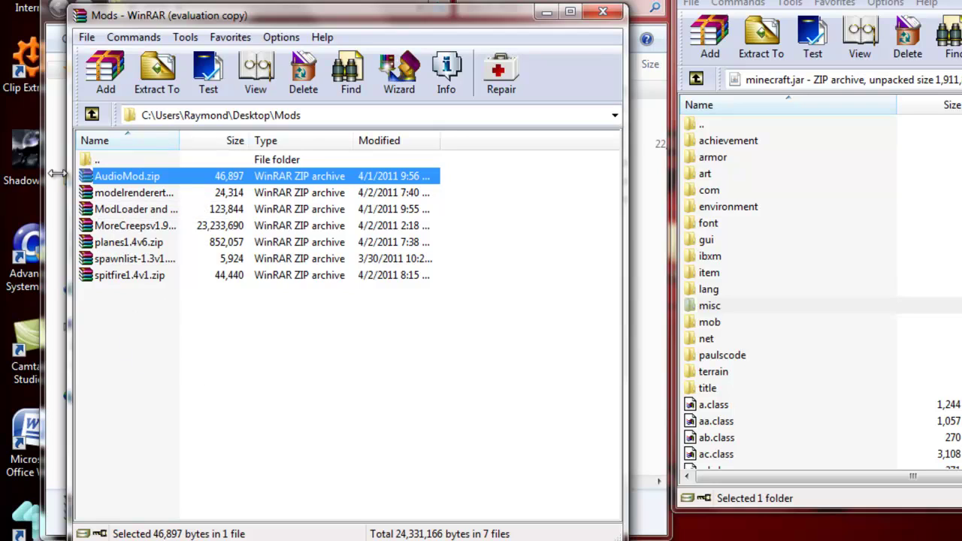
double_click(124, 211)
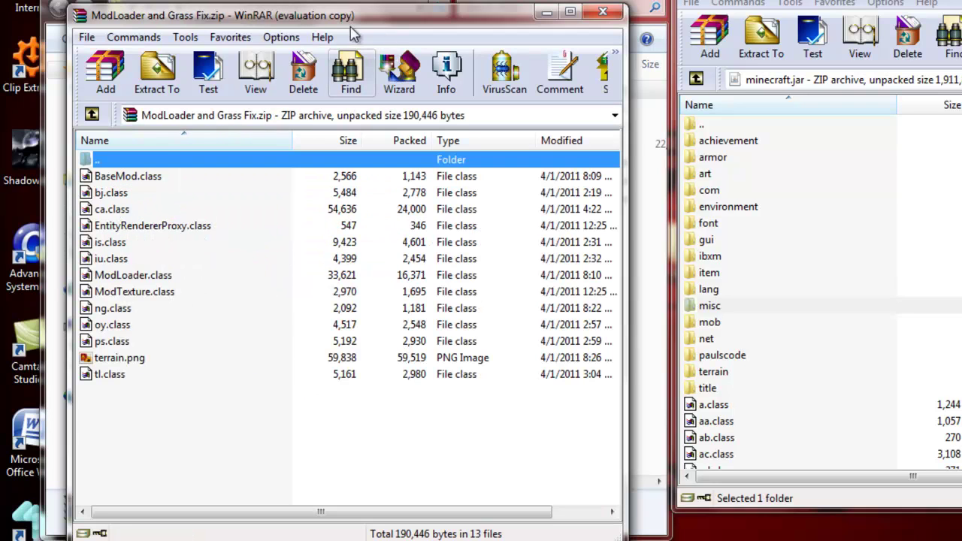
drag(116, 412, 134, 177)
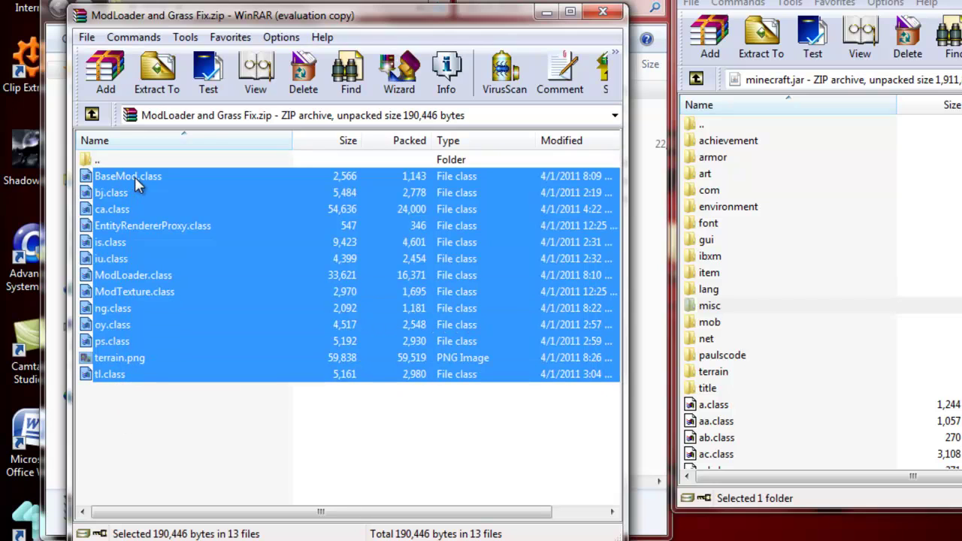
drag(725, 447, 726, 445)
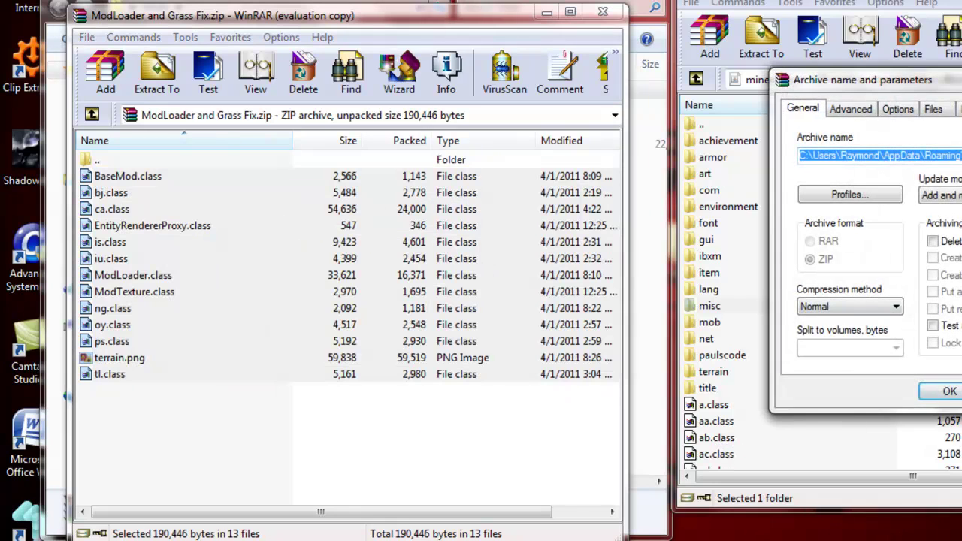
click(943, 393)
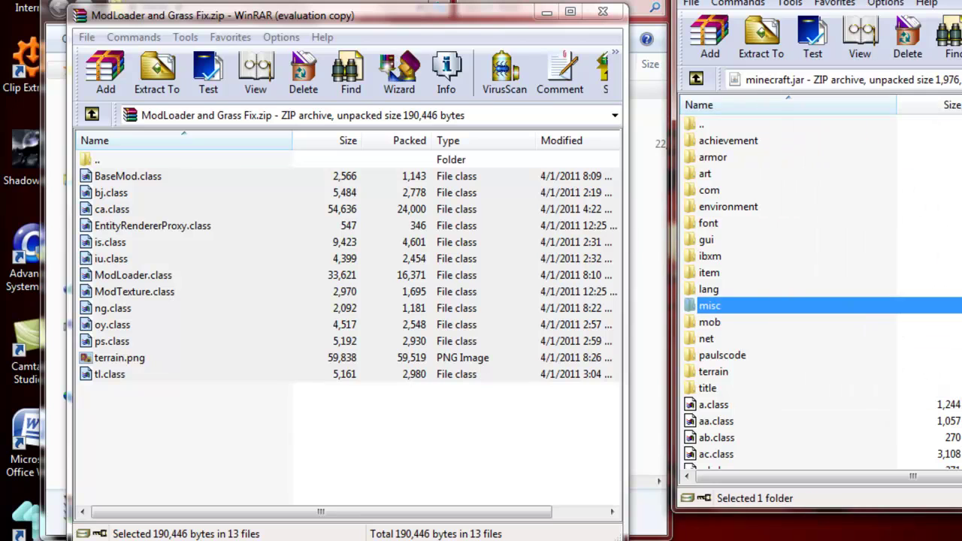
Open the MINECRAFT-JAR folder in MoreCreepsv1.90.zip and add all its contents, including the mob folder, to minecraft.jar
click(92, 113)
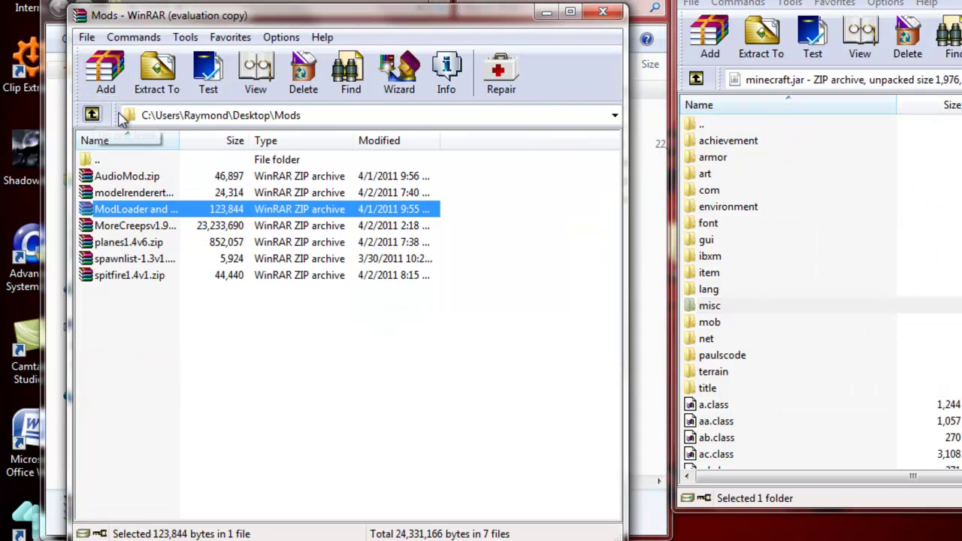
click(136, 228)
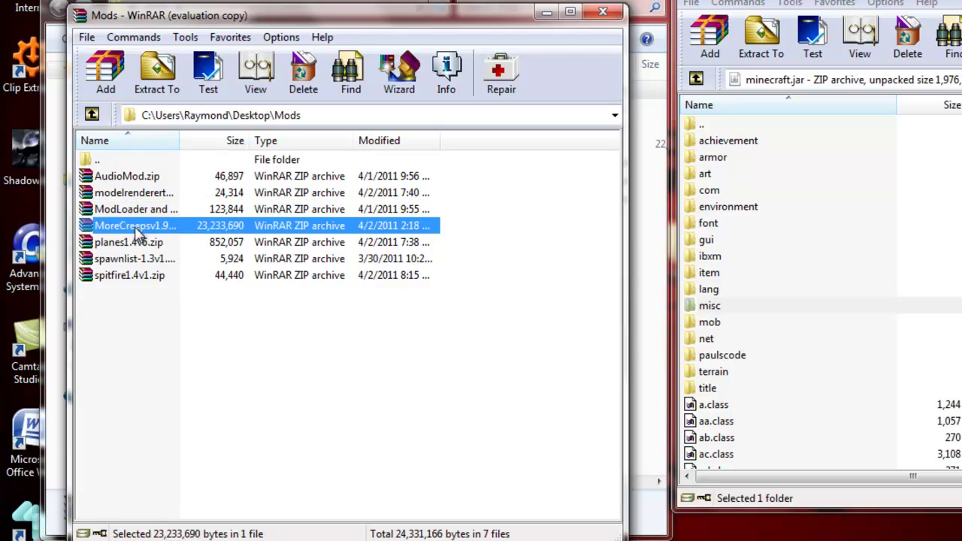
double_click(137, 228)
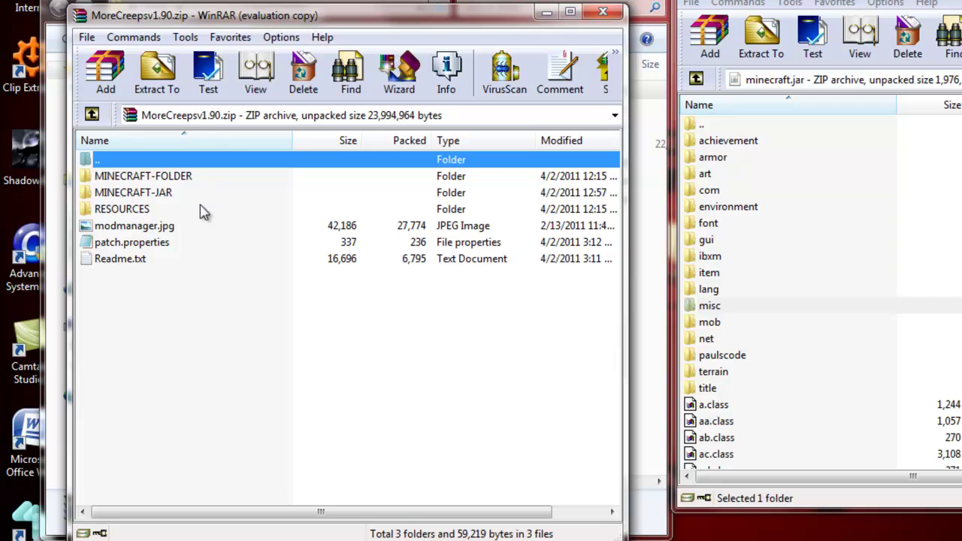
double_click(143, 193)
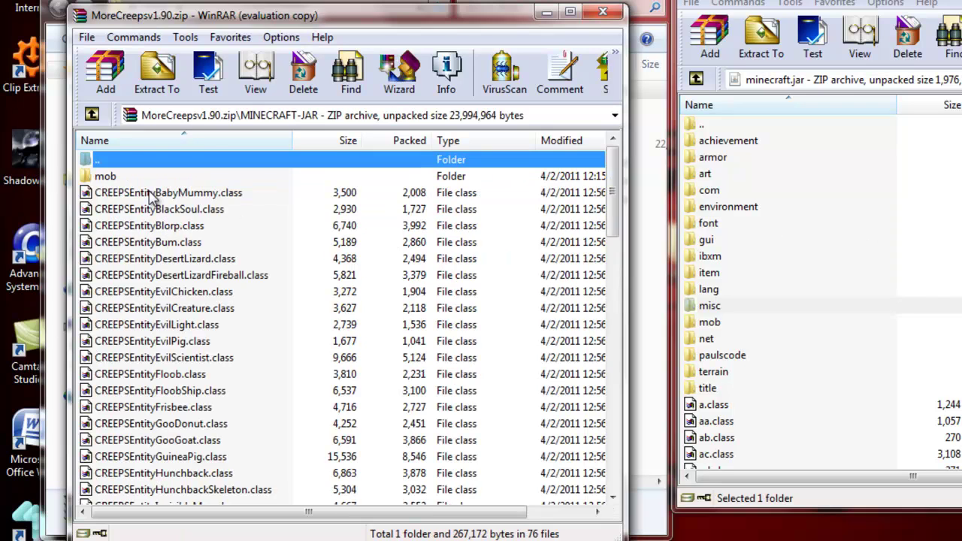
scroll(284, 330, down, 18)
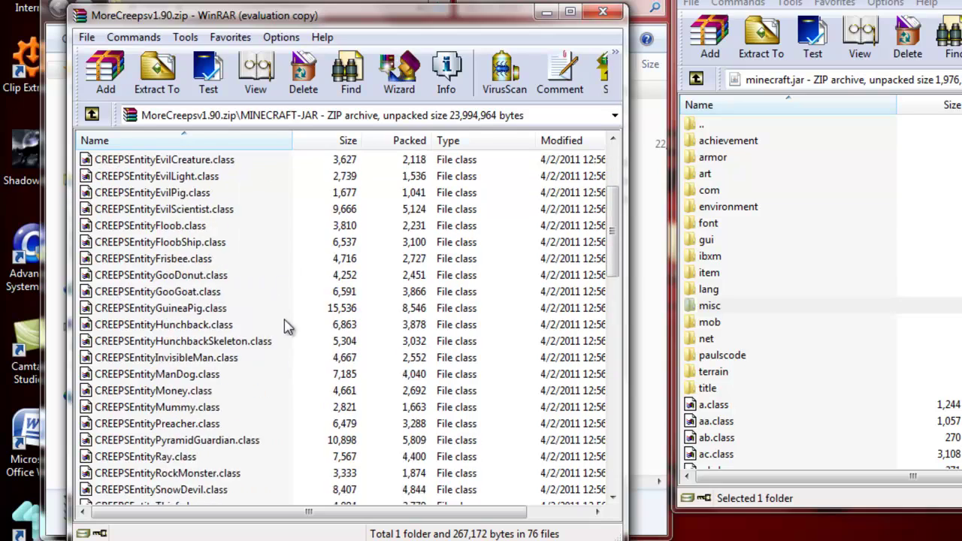
scroll(284, 346, up, 18)
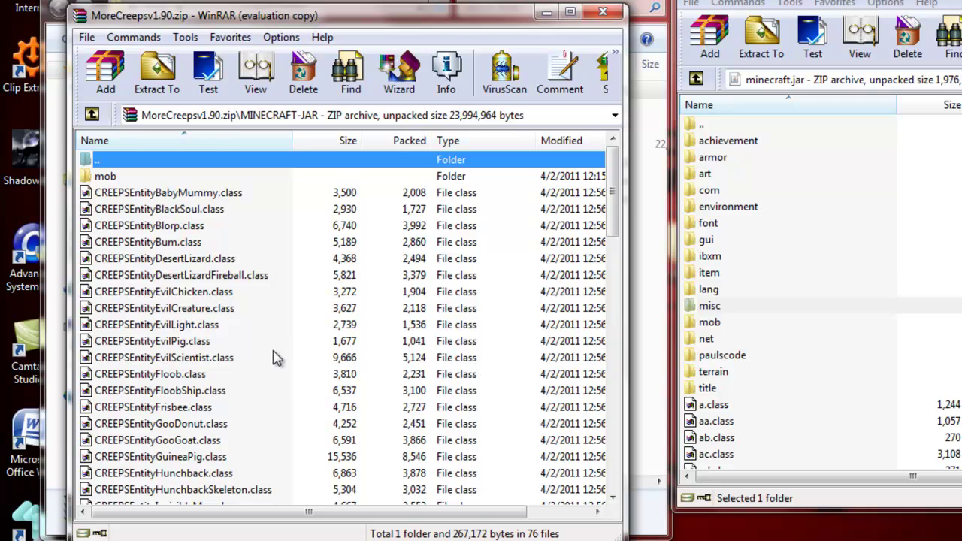
key(ctrl+a)
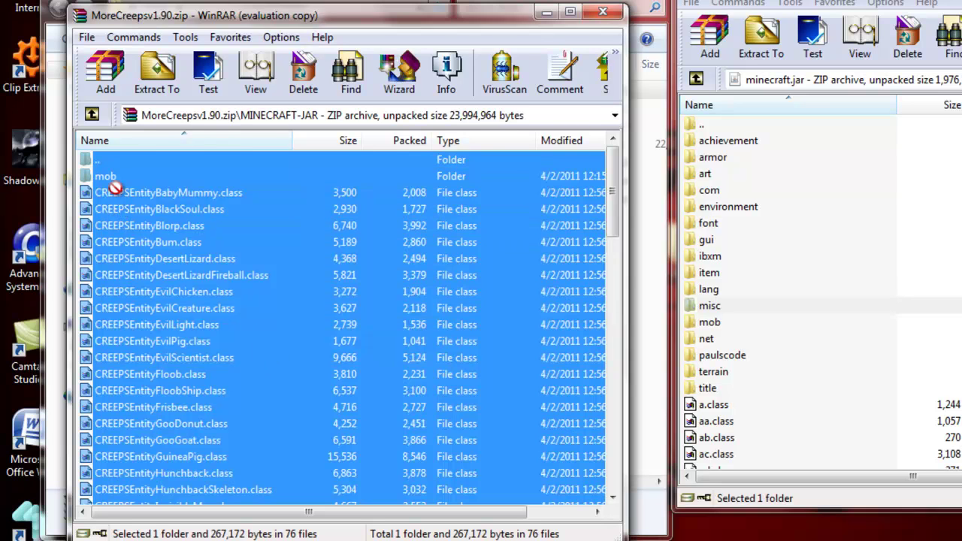
drag(113, 188, 723, 436)
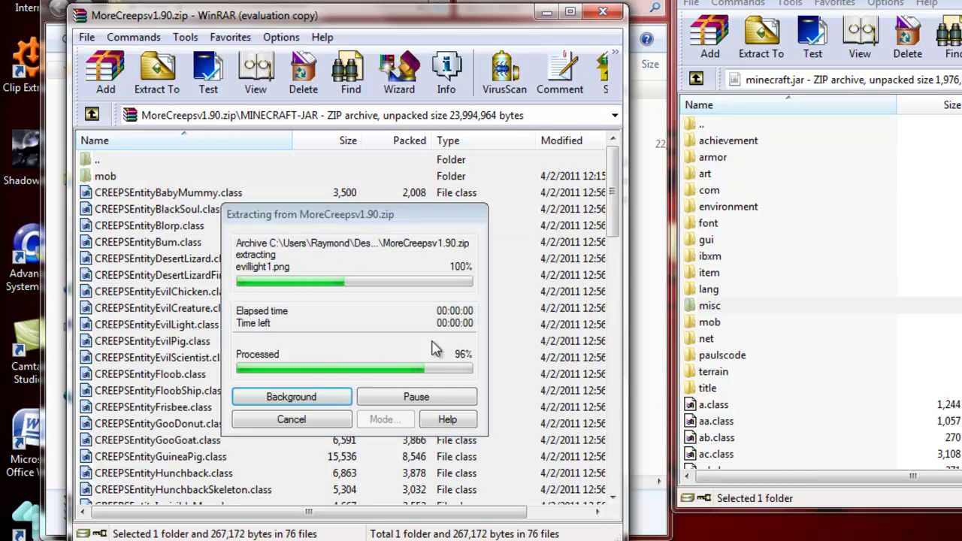
click(939, 386)
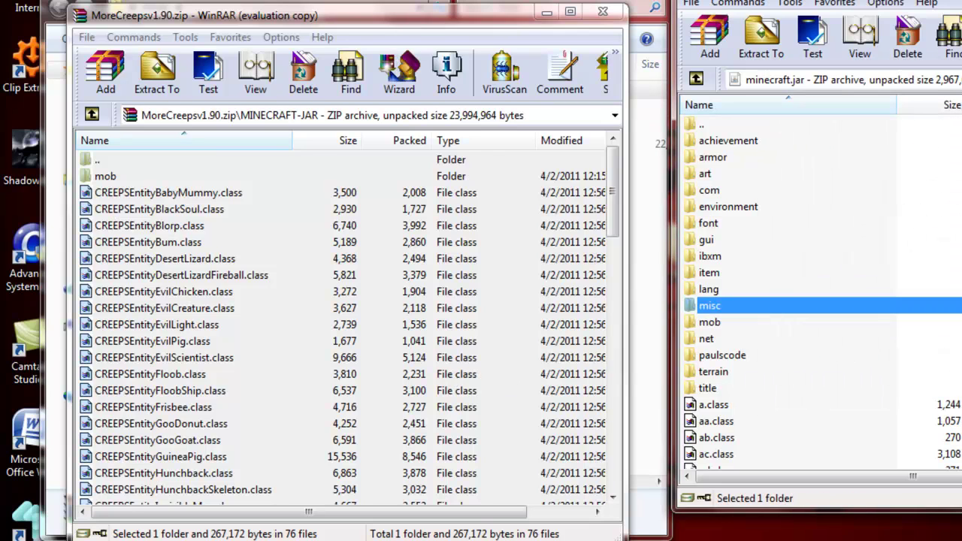
Put away the MoreCreeps and minecraft.jar archive windows and return the bin window to the .minecraft folder
click(92, 114)
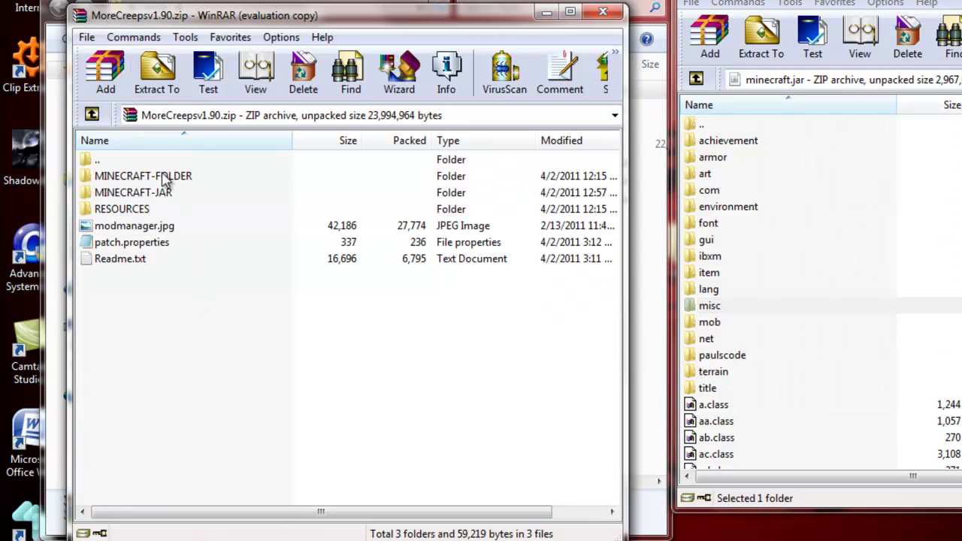
key(alt+F4)
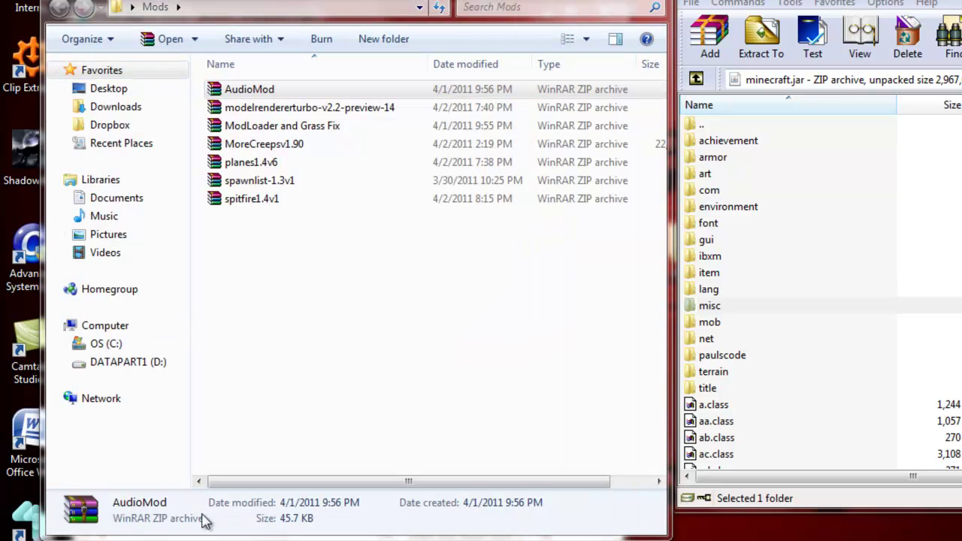
key(alt+F4)
click(655, 12)
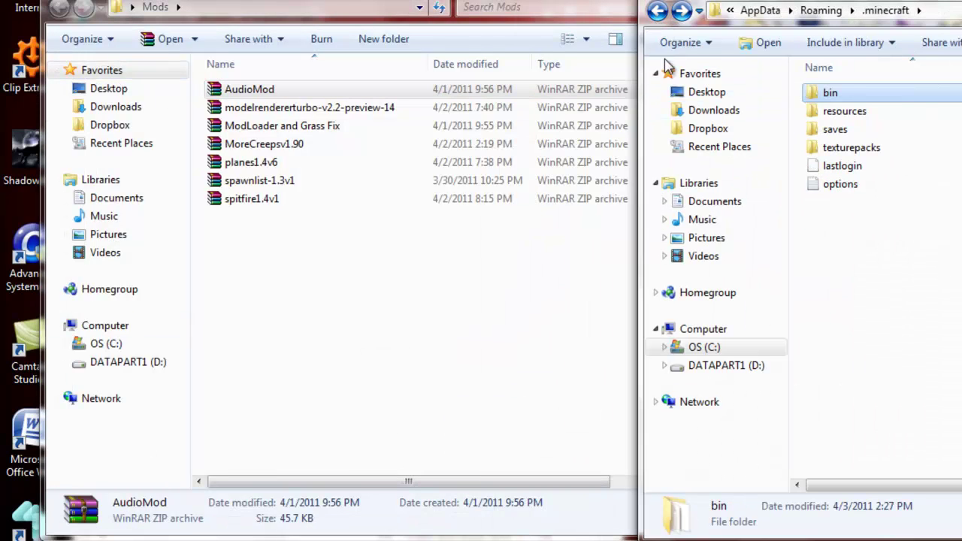
click(655, 12)
double_click(845, 96)
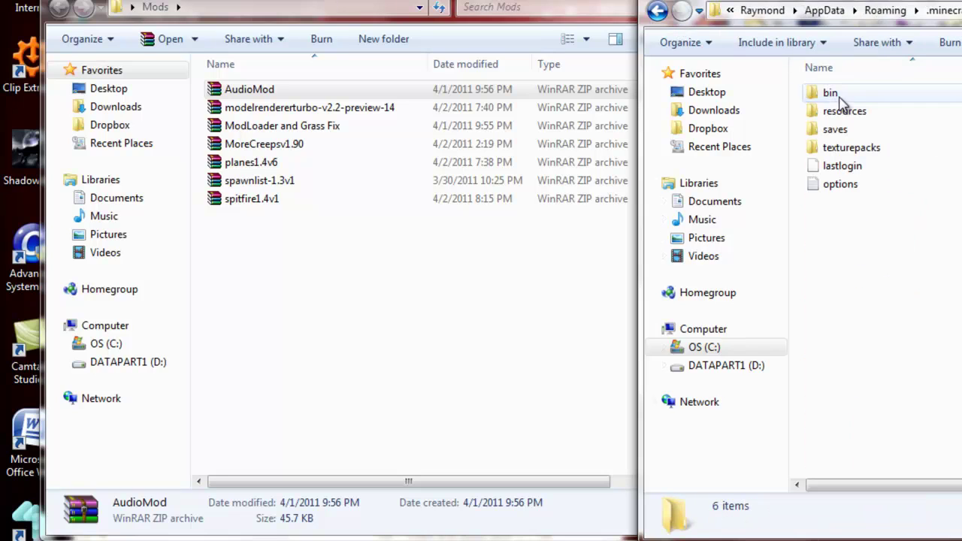
Open MINECRAFT-FOLDER in MoreCreepsv1.90.zip and extract MoreCreeps.properties into the .minecraft folder
double_click(263, 144)
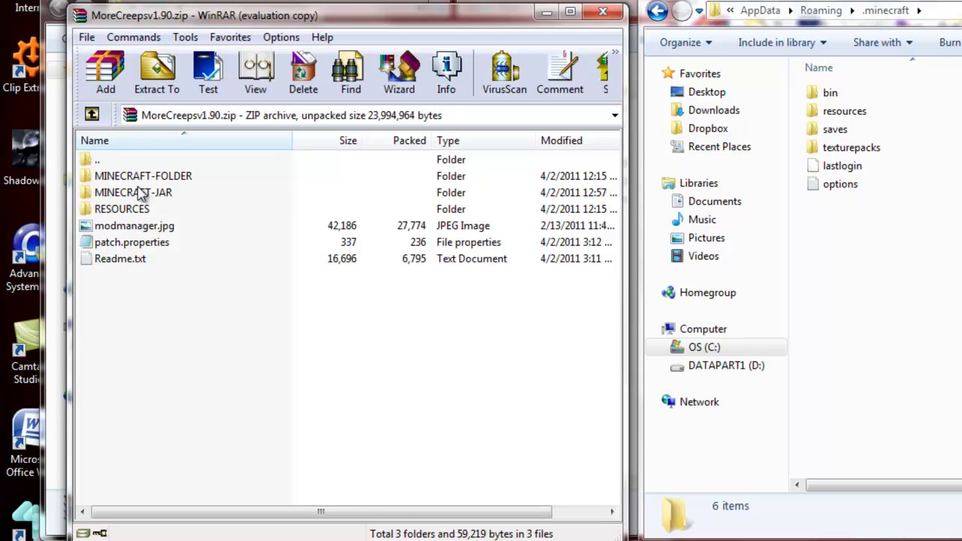
double_click(142, 178)
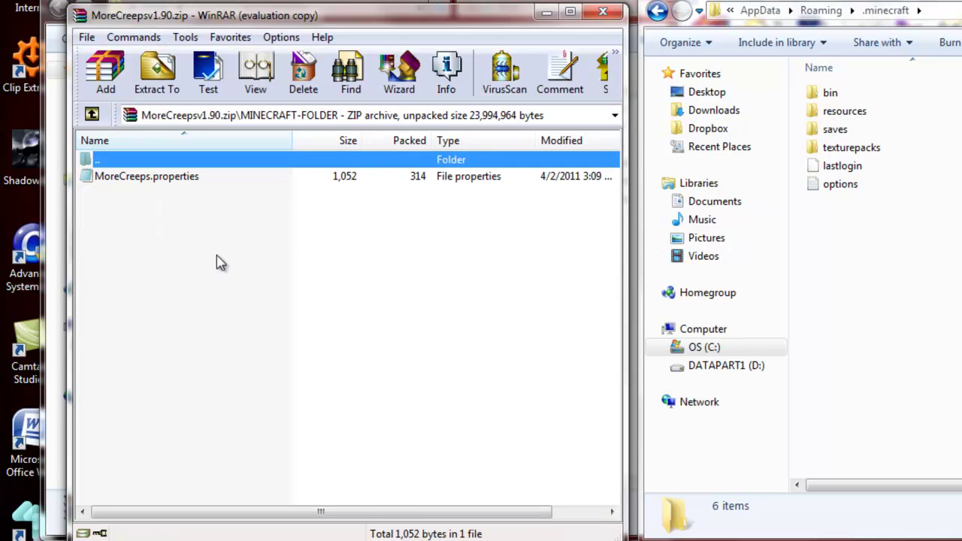
click(148, 180)
drag(841, 306, 843, 308)
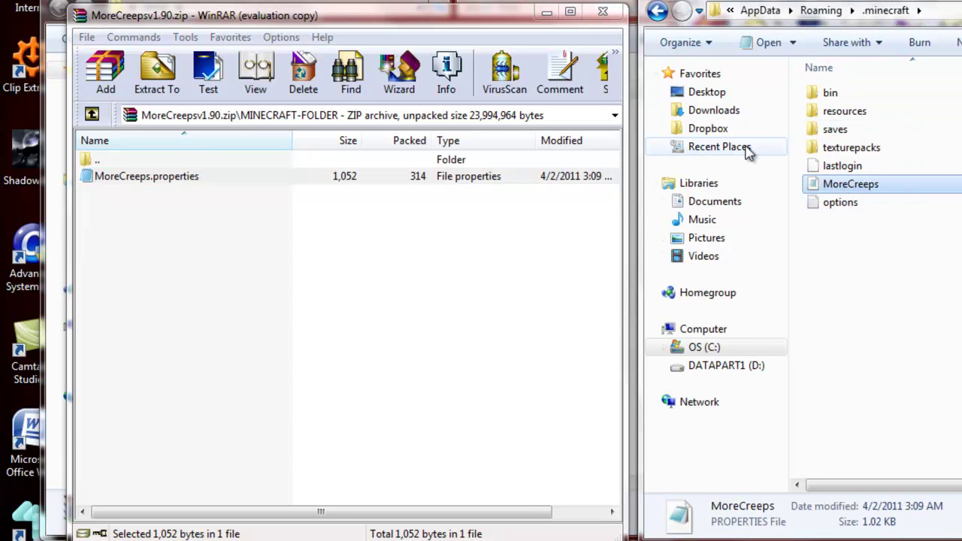
Open the archive's RESOURCES folder and create a matching folder named mod inside .minecraft's resources folder
click(91, 113)
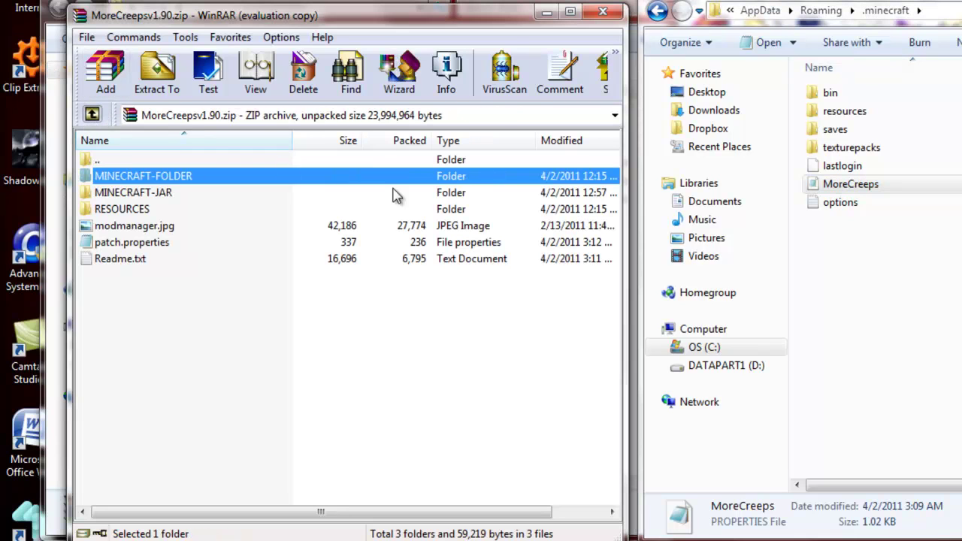
click(336, 279)
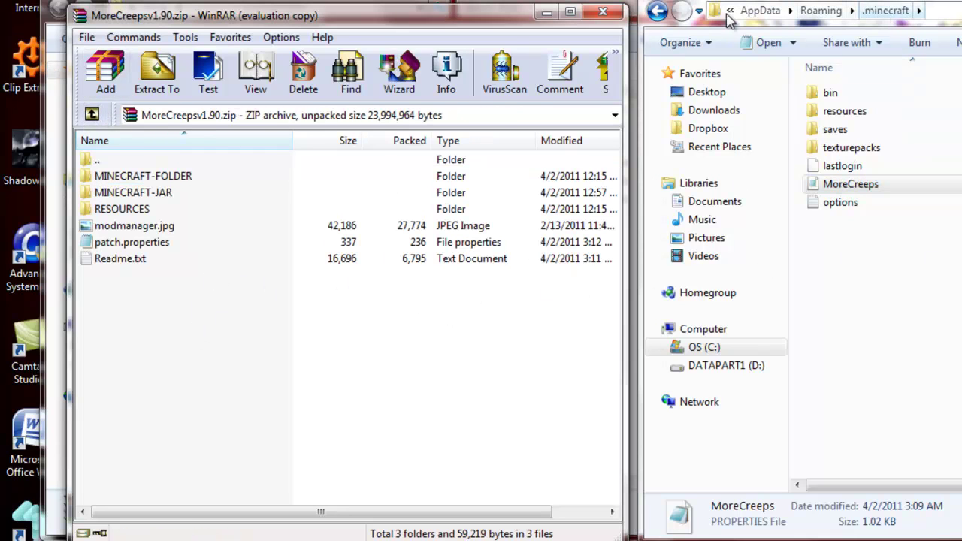
double_click(836, 113)
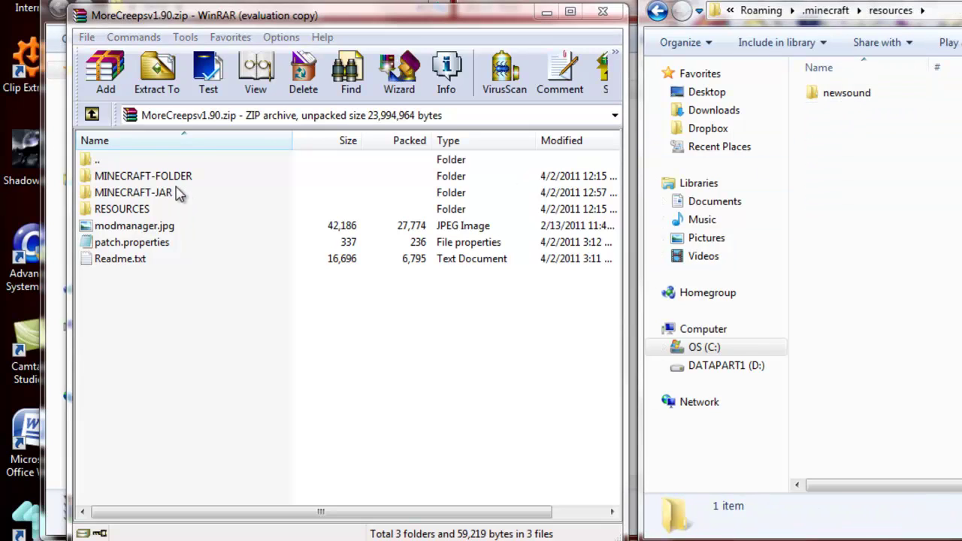
double_click(129, 215)
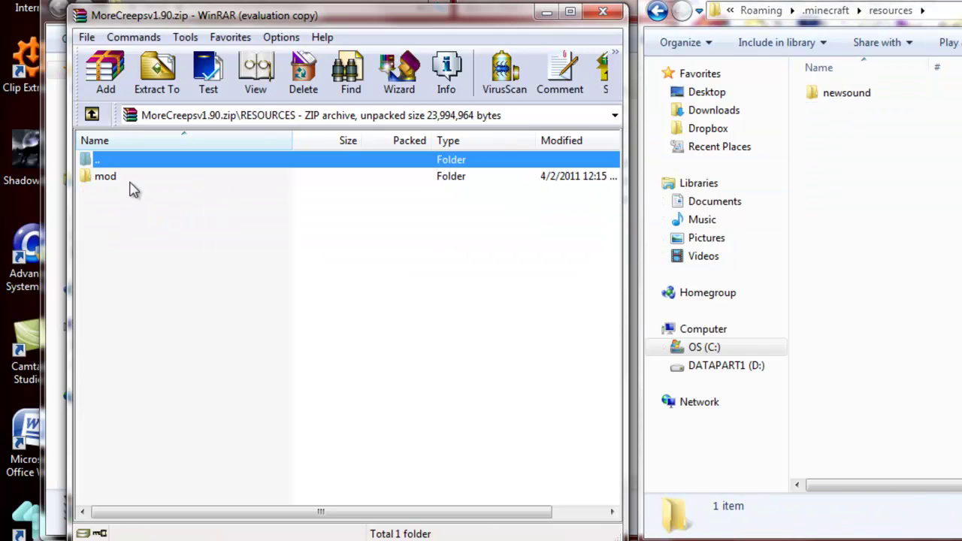
click(118, 213)
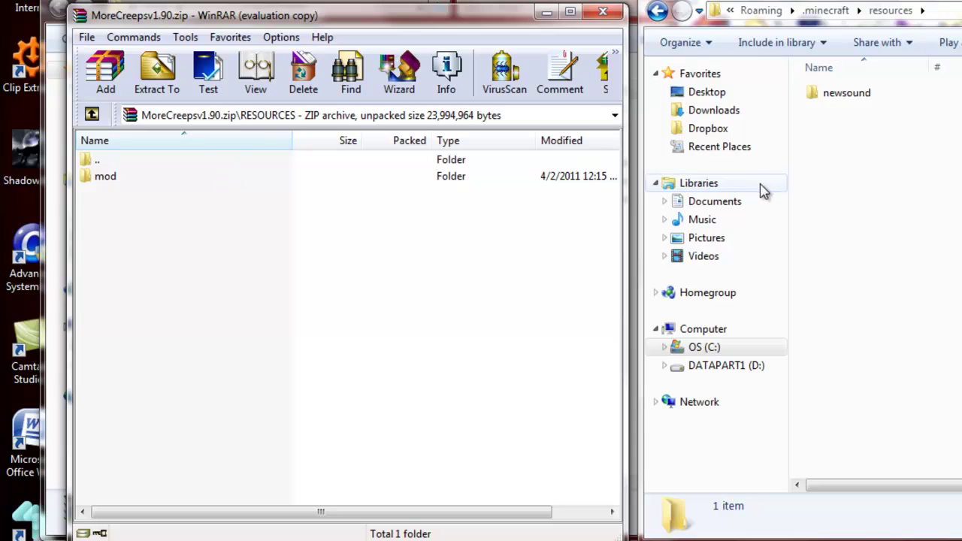
right_click(953, 145)
mouse_move(956, 368)
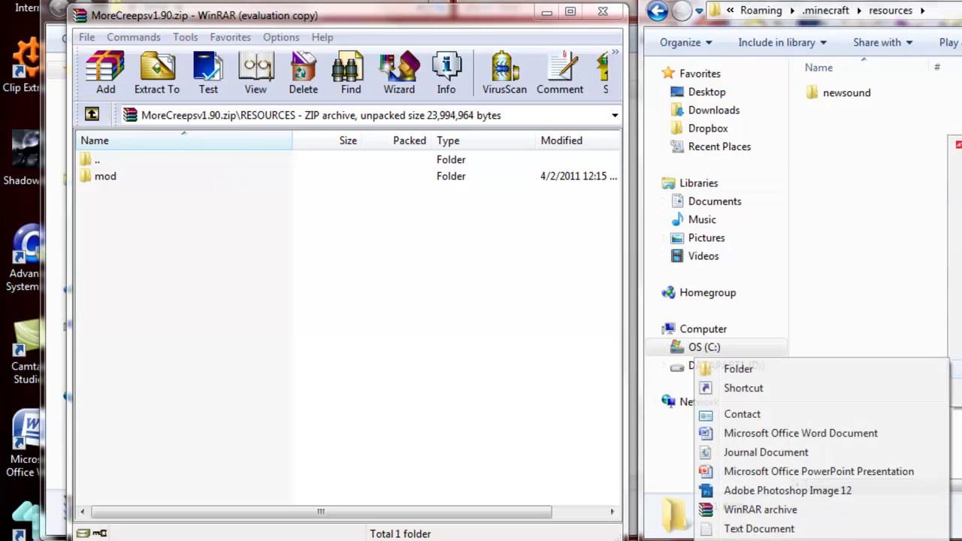
click(867, 366)
text(mod)
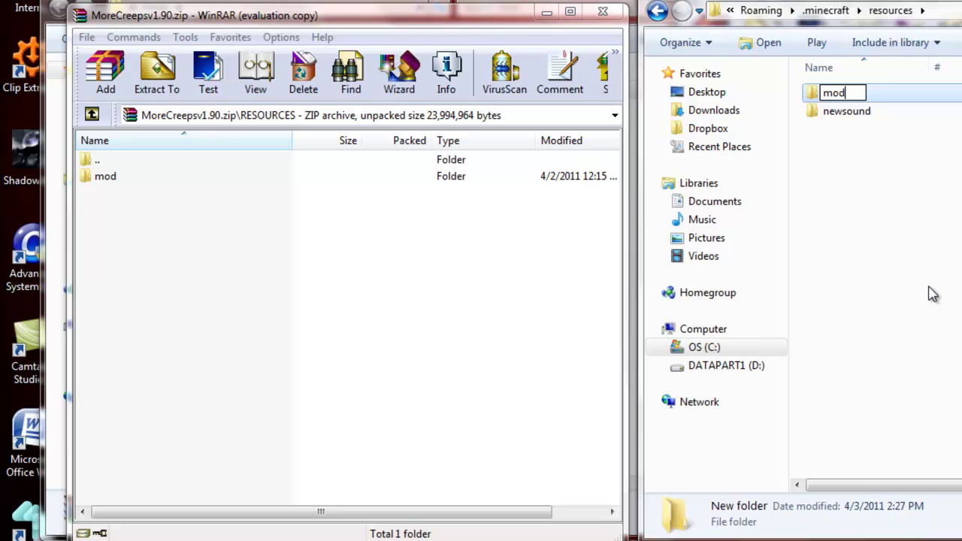
key(Return)
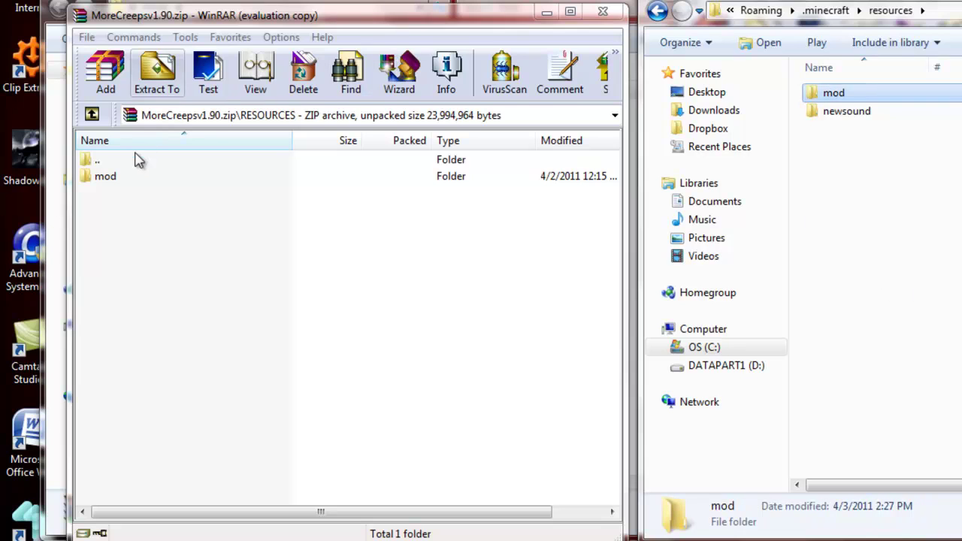
Open the mod folder in both the archive and resources, and create a folder named sound inside resources\mod
double_click(97, 179)
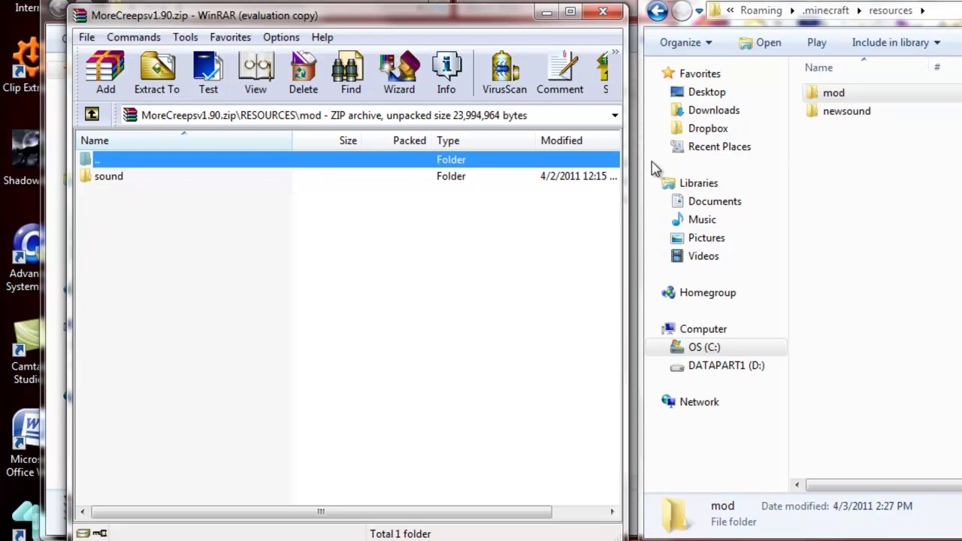
double_click(830, 95)
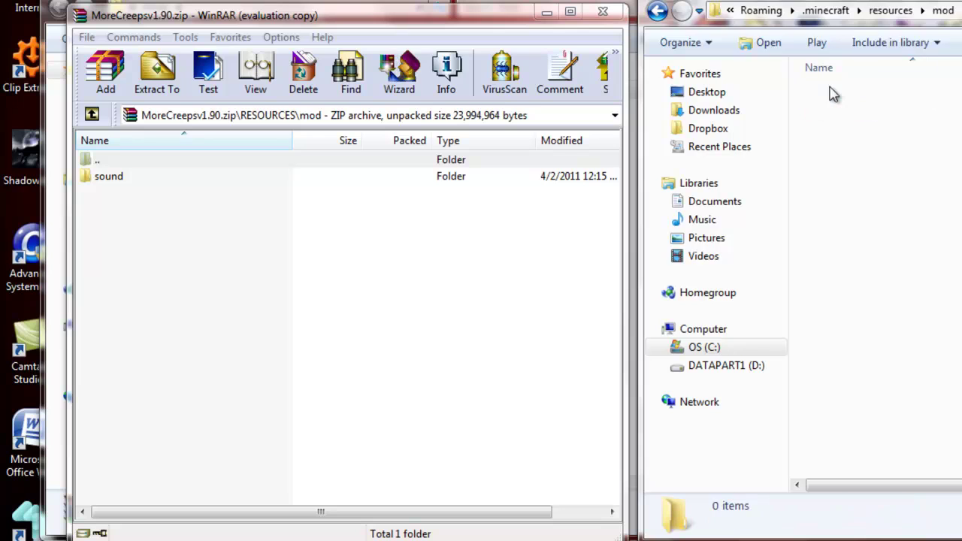
right_click(872, 190)
mouse_move(913, 417)
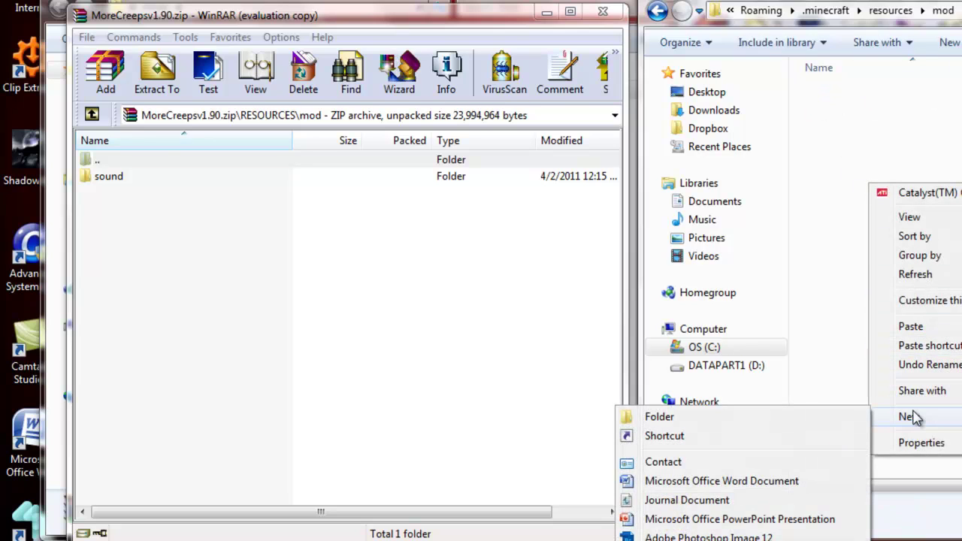
click(759, 418)
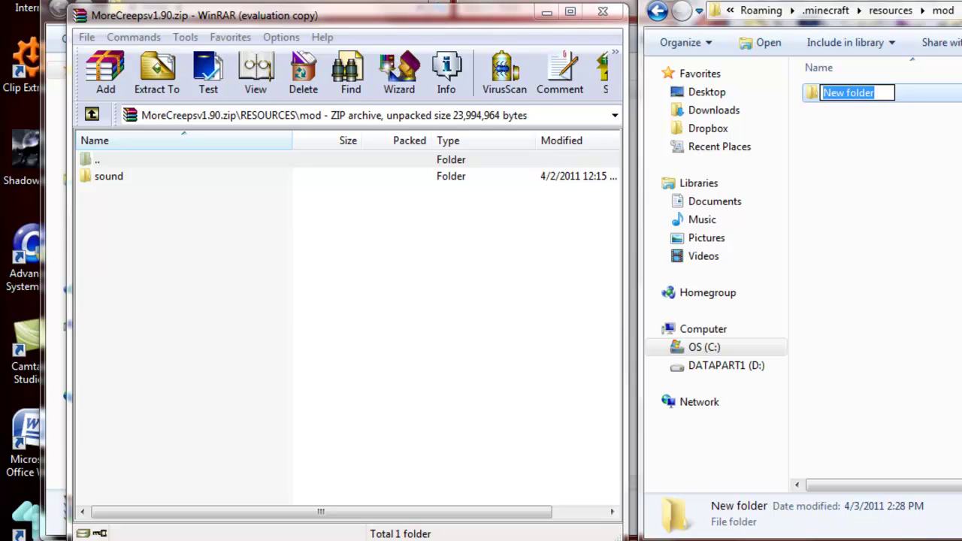
text(sound)
key(Return)
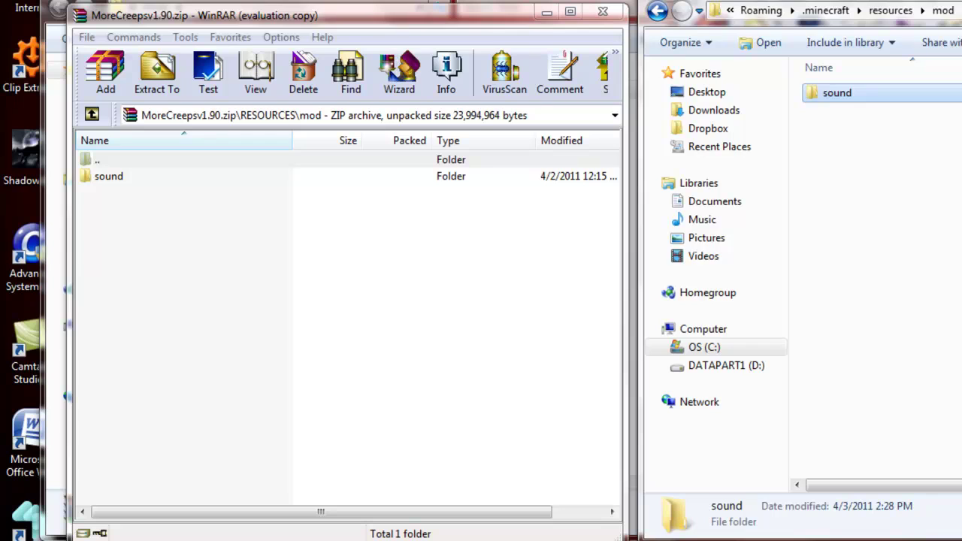
Extract the creepsounds folder from the archive's sound folder into resources\mod\sound and check the copied files
double_click(122, 178)
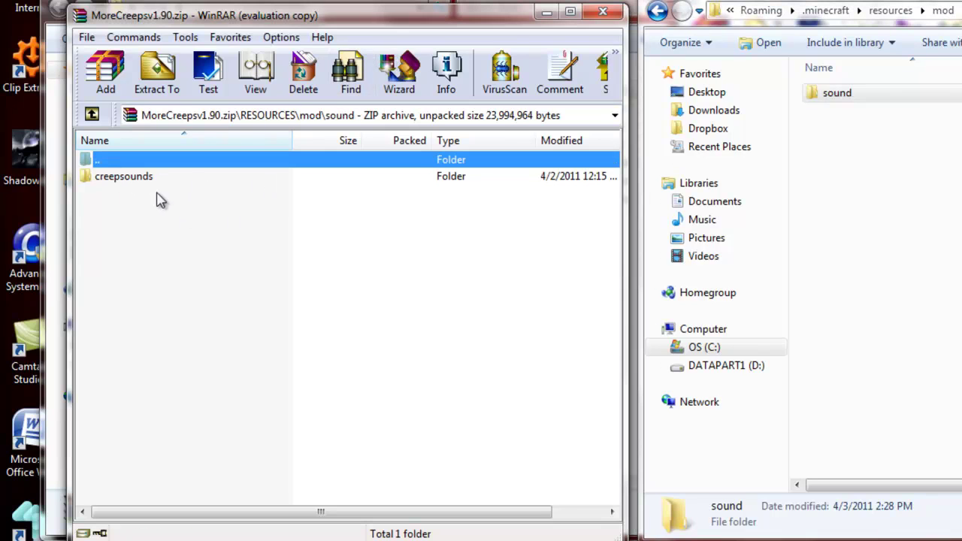
double_click(948, 94)
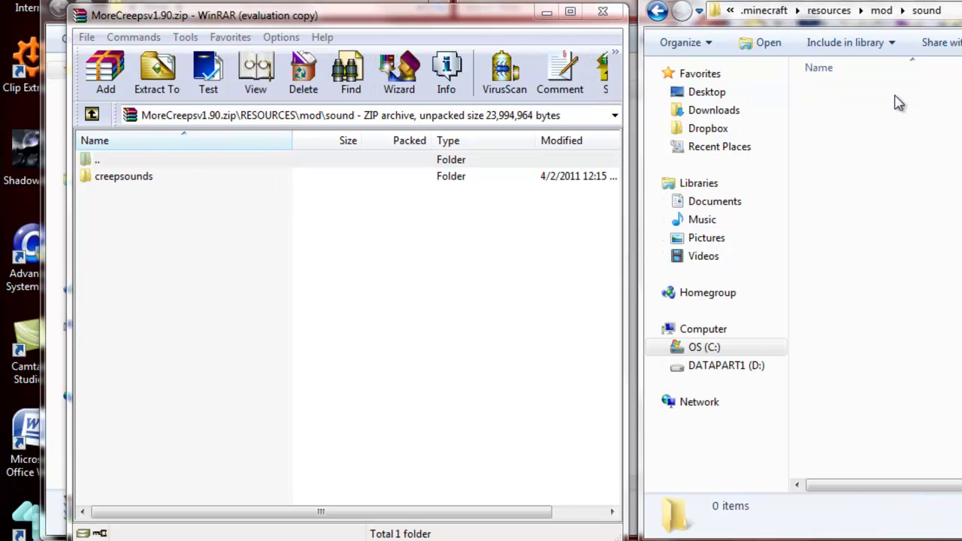
drag(119, 177, 929, 144)
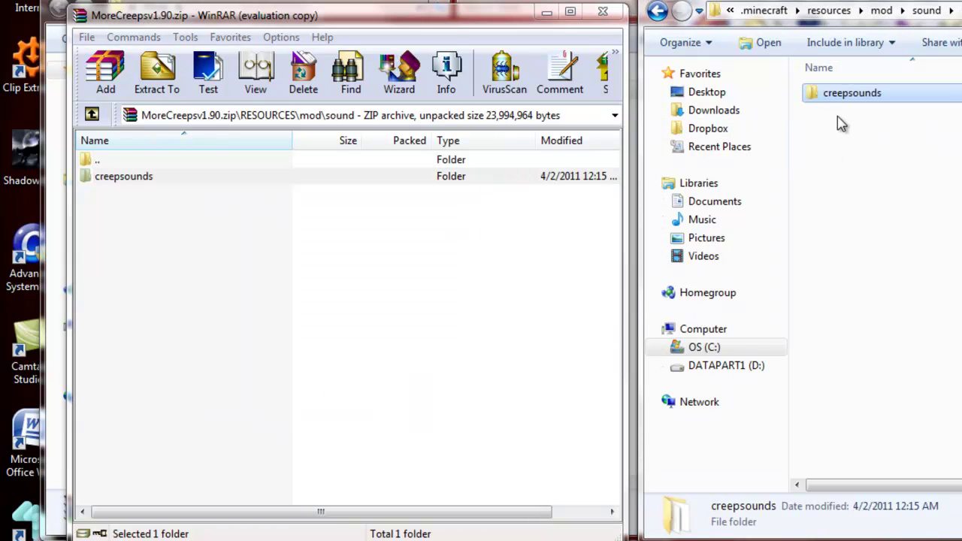
double_click(846, 106)
scroll(924, 226, down, 4)
scroll(924, 226, up, 4)
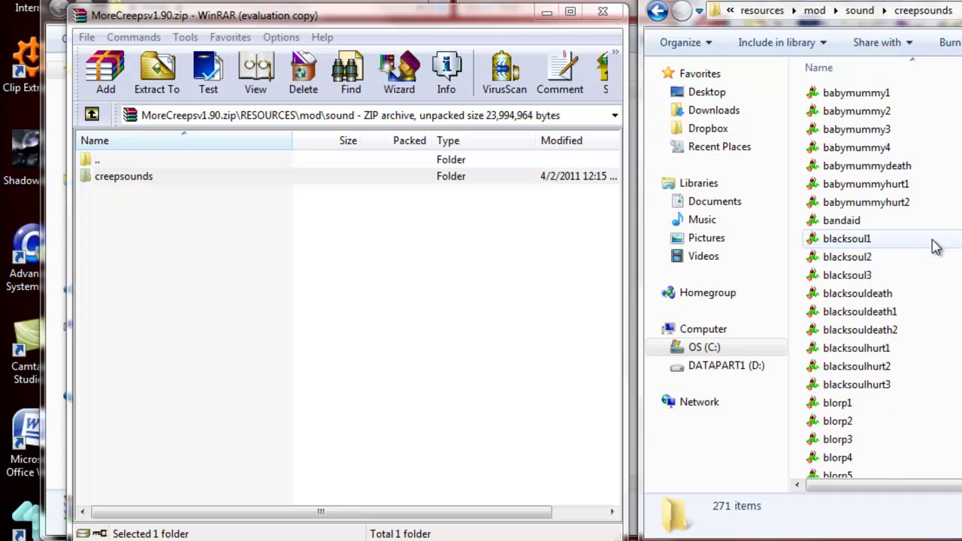
click(657, 10)
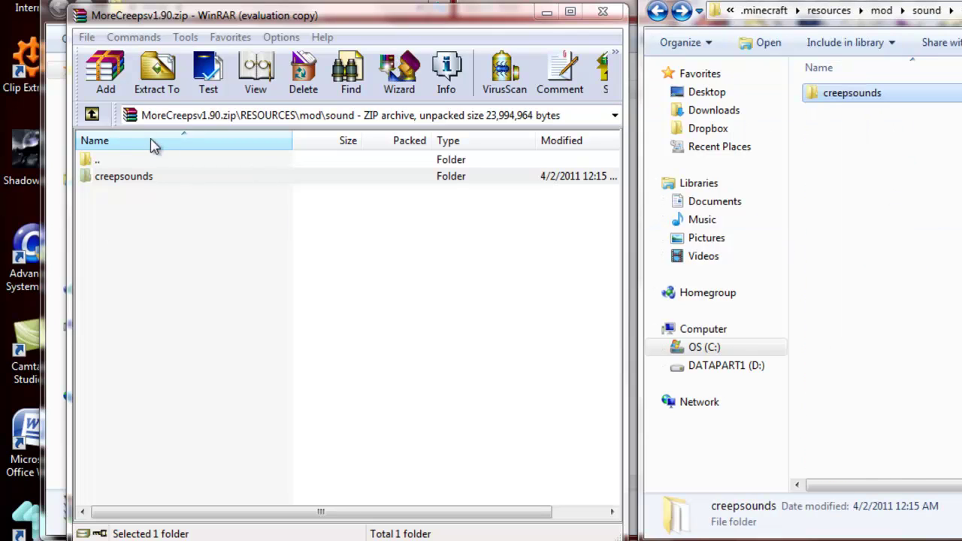
Return to the top level of MoreCreepsv1.90.zip, review its MINECRAFT-FOLDER, and close the archive window
click(89, 114)
click(90, 114)
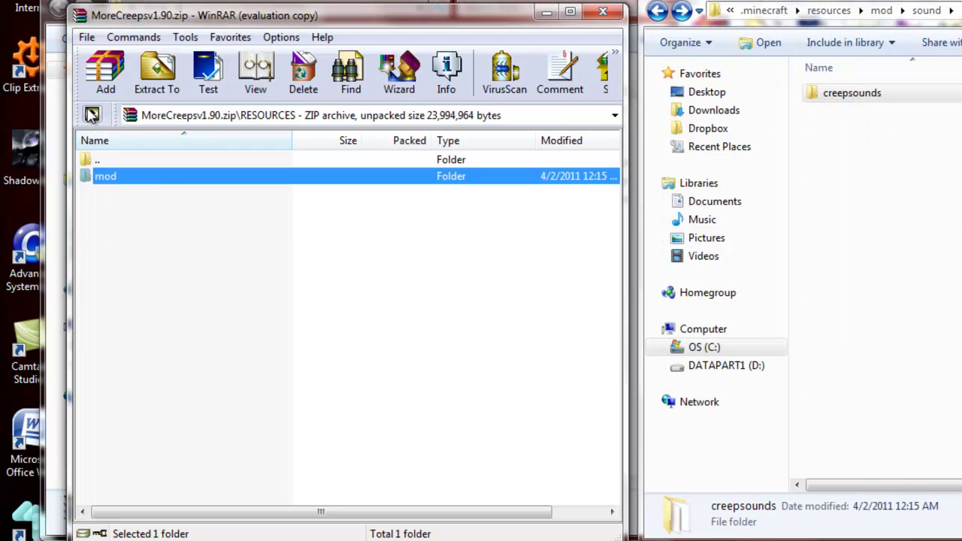
click(91, 115)
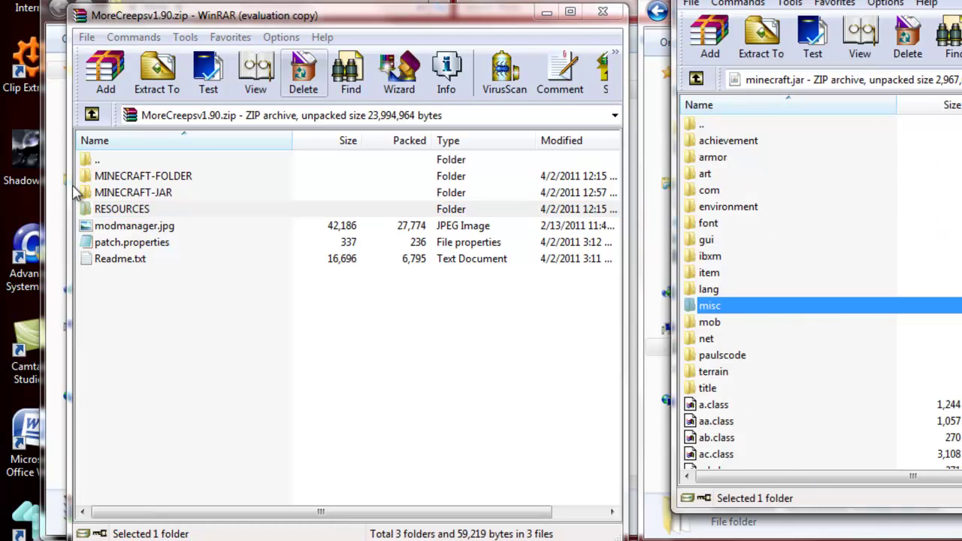
double_click(176, 180)
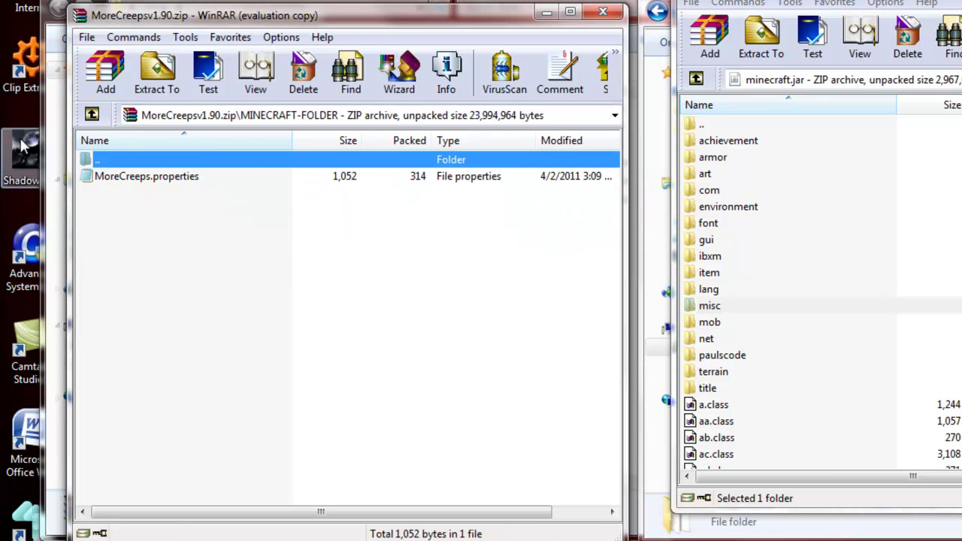
click(90, 115)
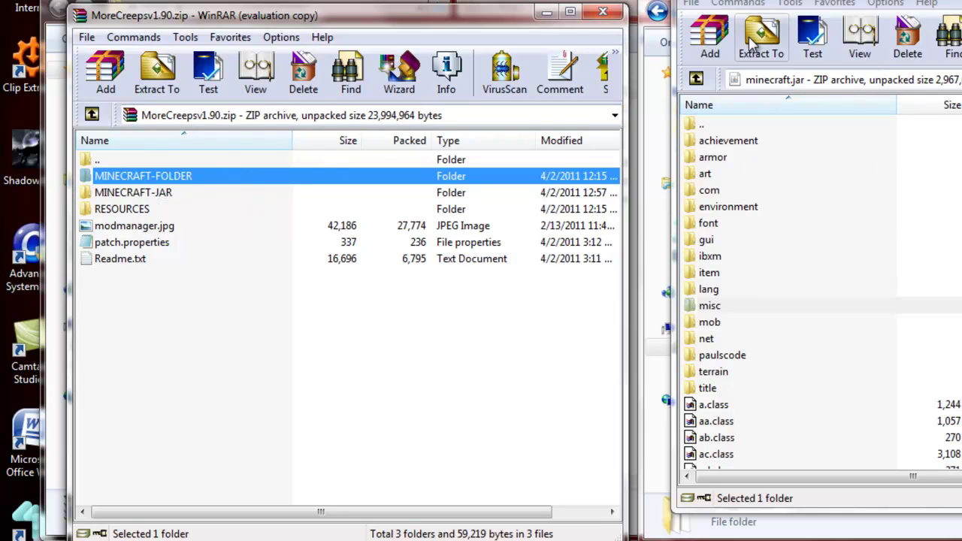
click(91, 115)
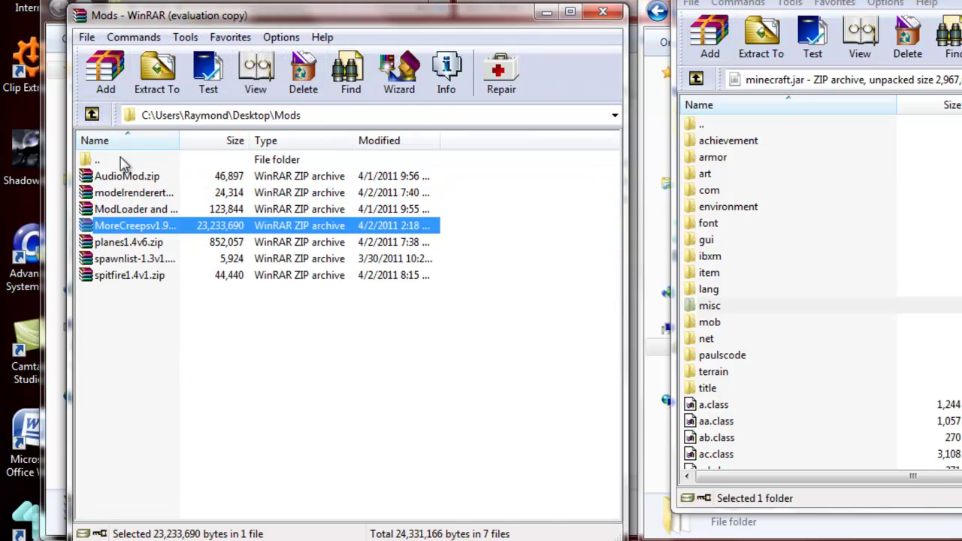
drag(167, 32, 235, 293)
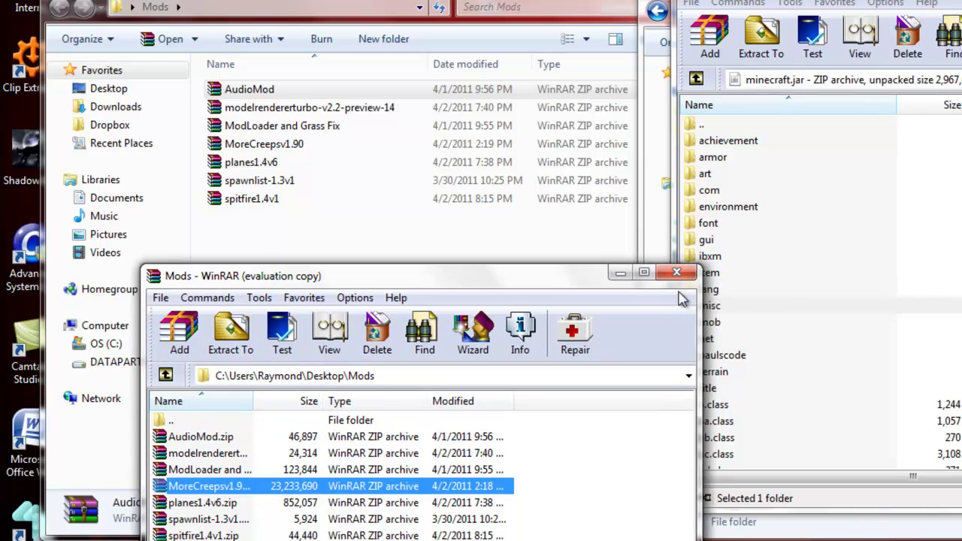
click(663, 284)
click(531, 281)
click(685, 276)
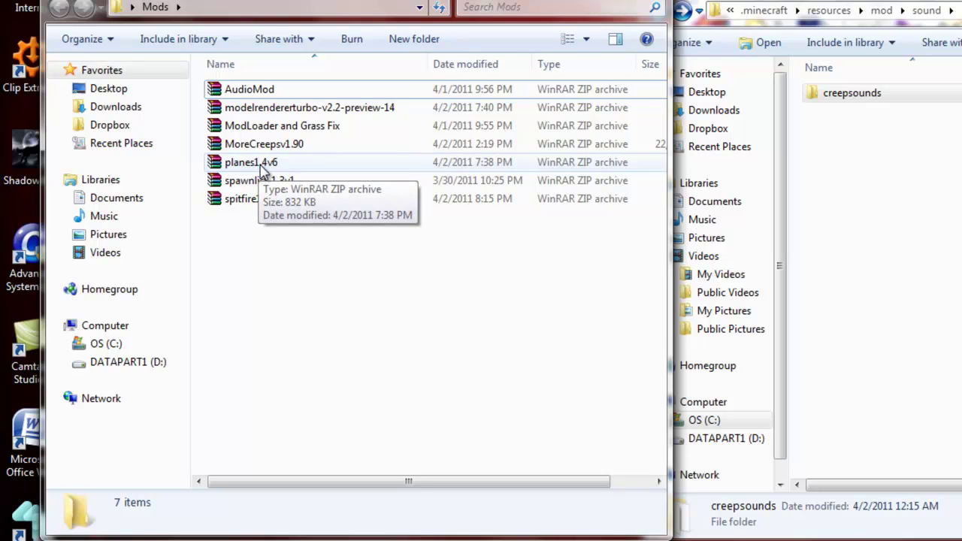
Open modelrendererturbo-v2.2-preview-14.zip from the Mods folder and add all its class files to minecraft.jar
double_click(272, 109)
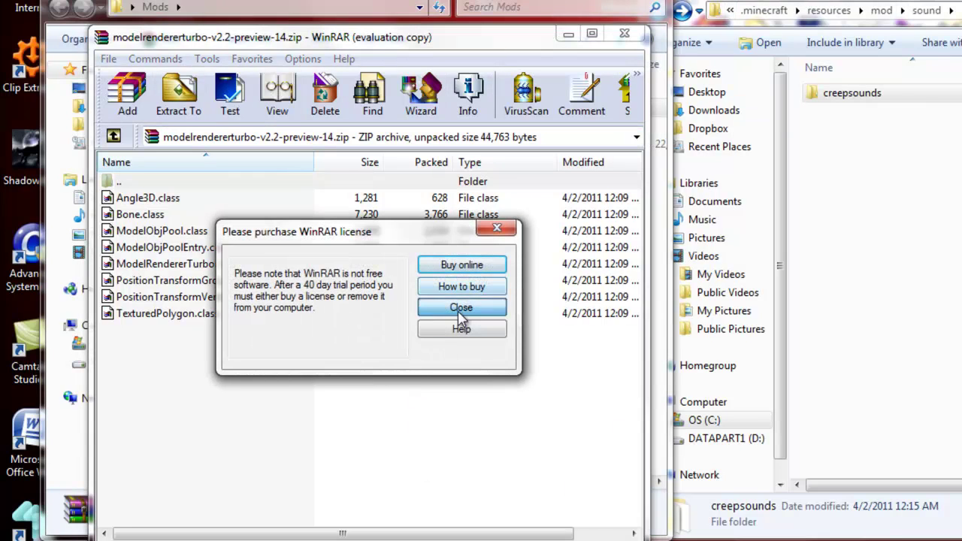
click(461, 308)
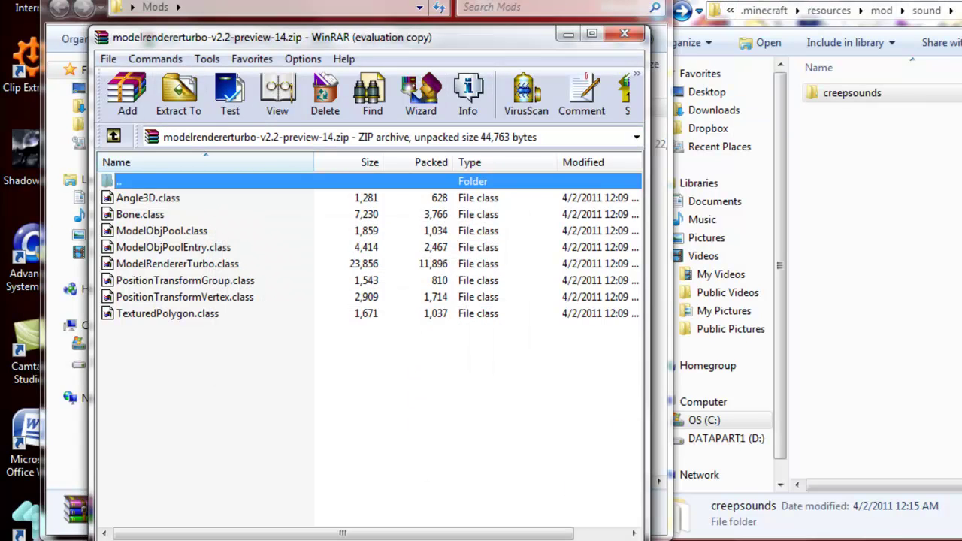
key(alt+Tab)
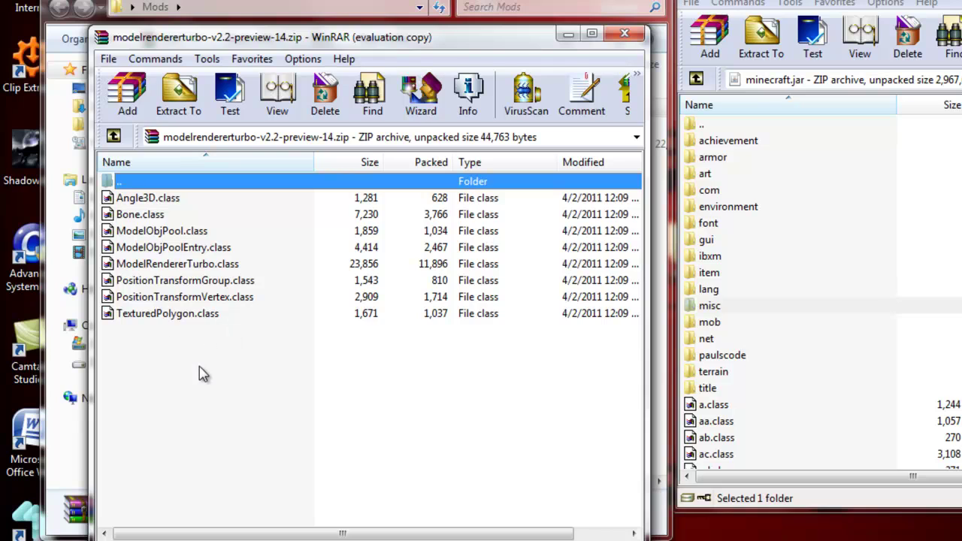
drag(192, 360, 777, 300)
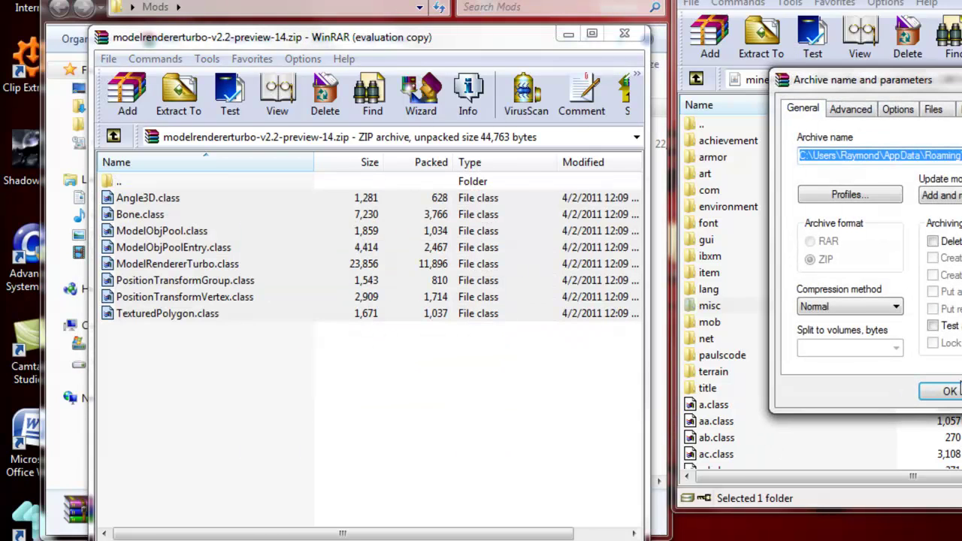
click(956, 391)
Open planes1.4v6.zip from the Mods folder and add everything in its jar files folder to minecraft.jar
click(116, 137)
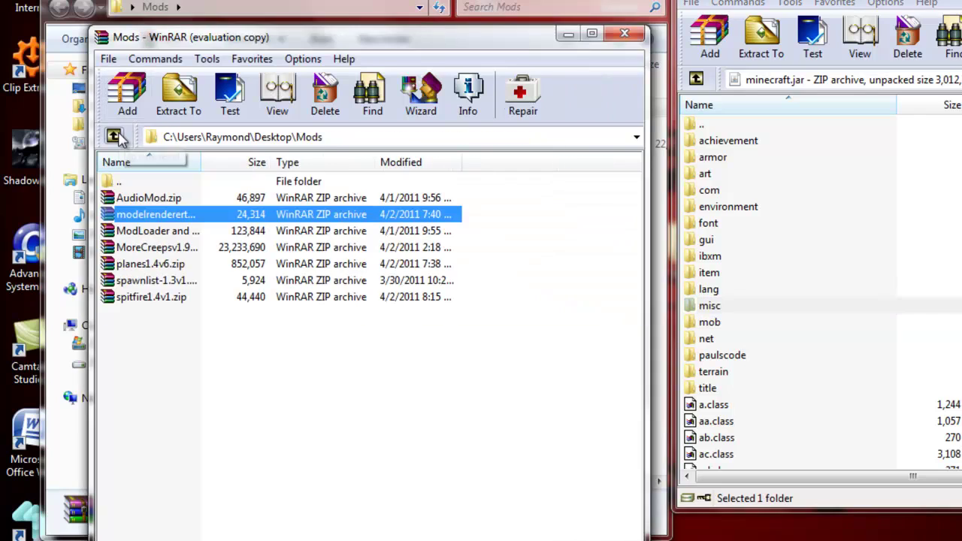
click(206, 310)
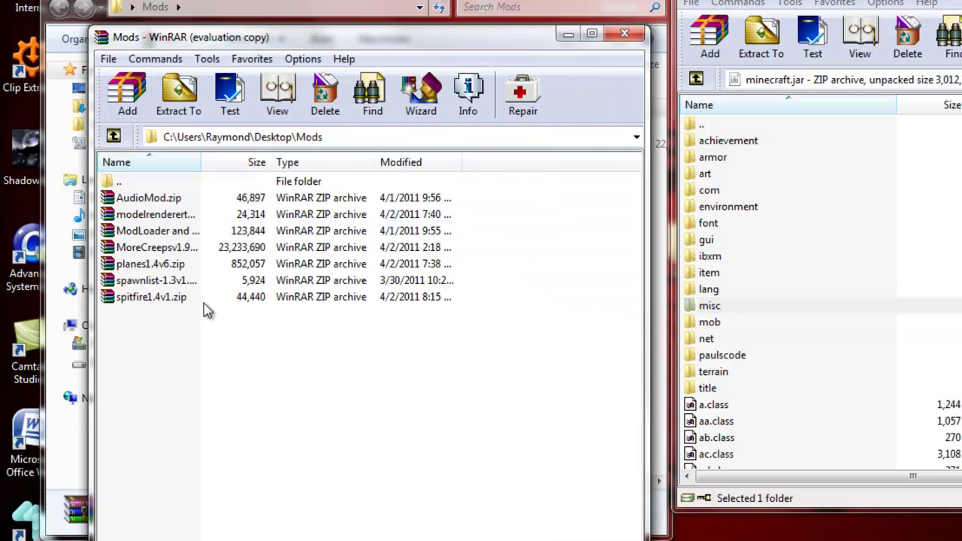
double_click(154, 266)
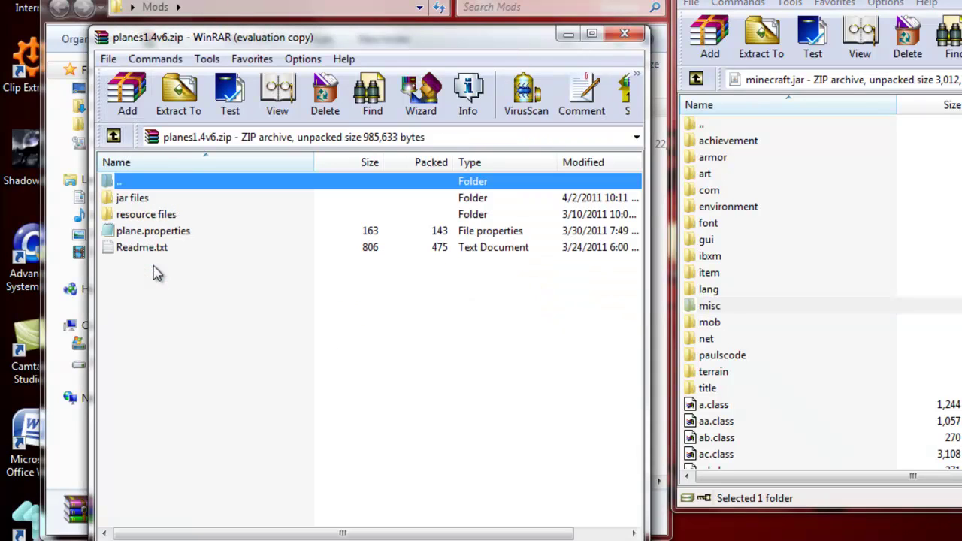
click(134, 198)
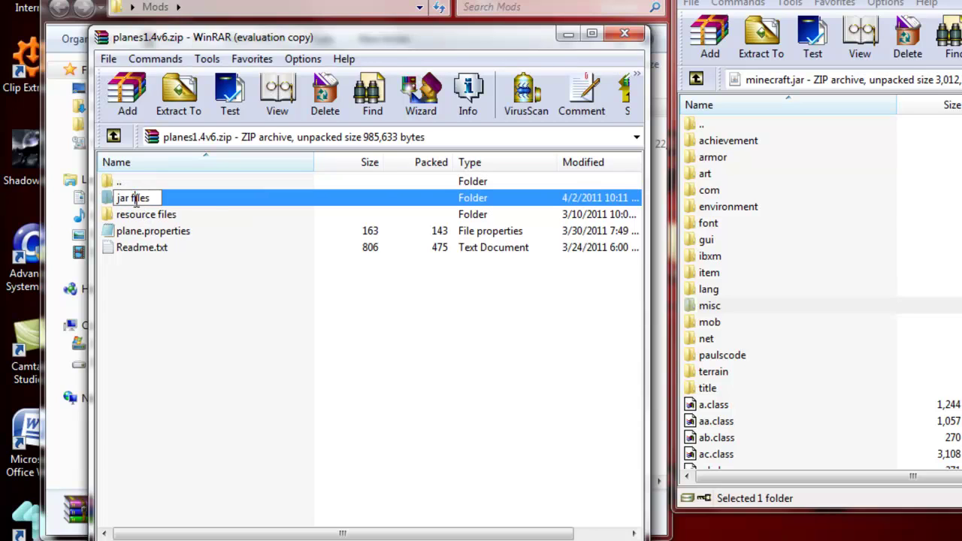
double_click(201, 203)
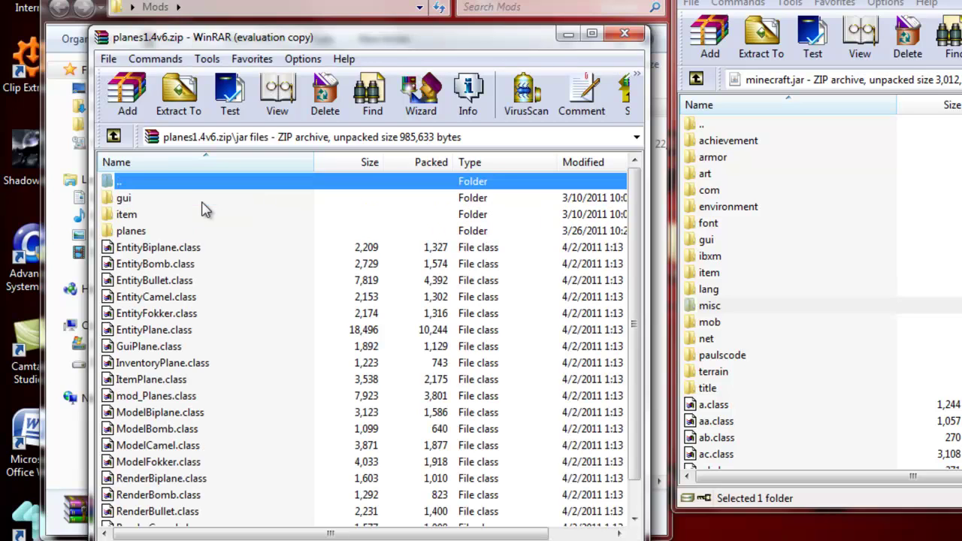
click(124, 199)
key(ctrl+a)
drag(233, 212, 746, 430)
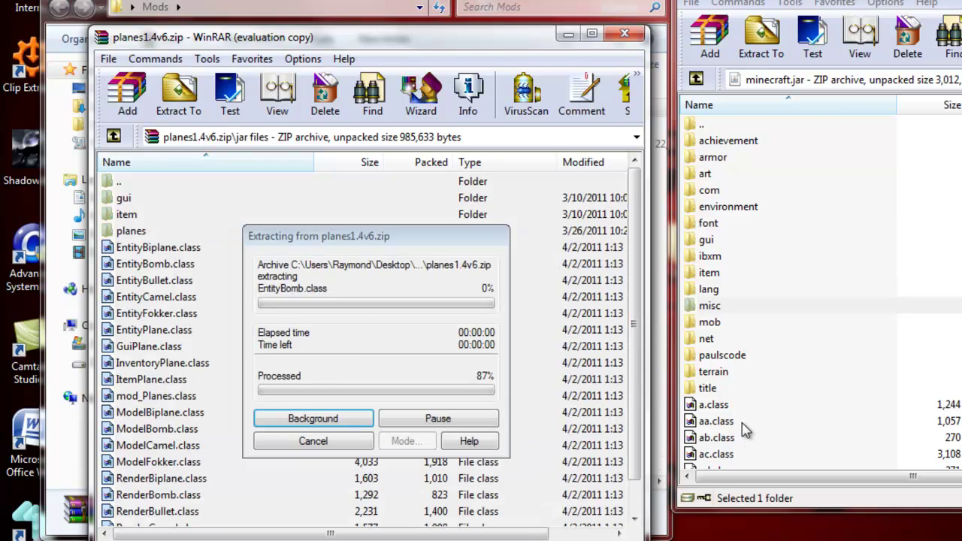
click(950, 391)
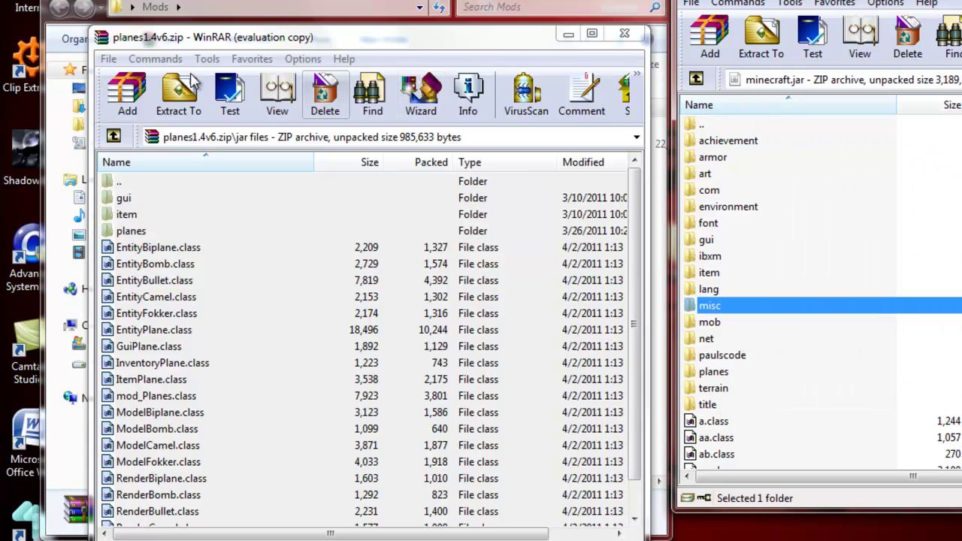
Open the resource files\mod\sound folder inside planes1.4v6.zip
click(113, 137)
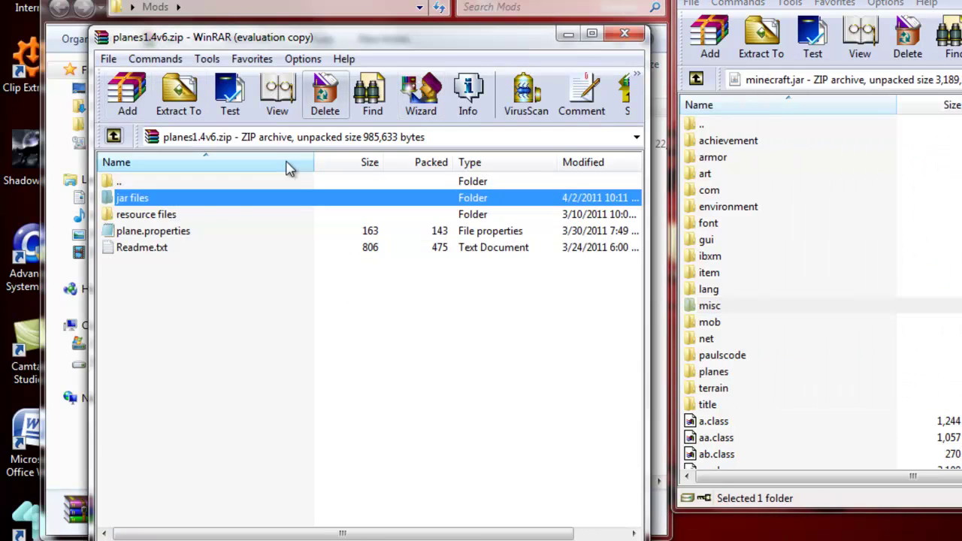
double_click(144, 216)
double_click(135, 202)
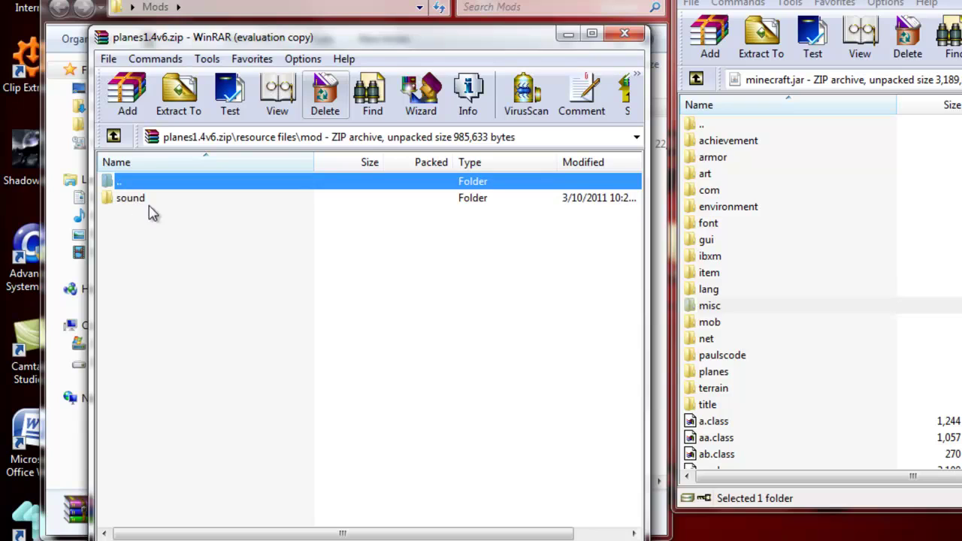
double_click(135, 199)
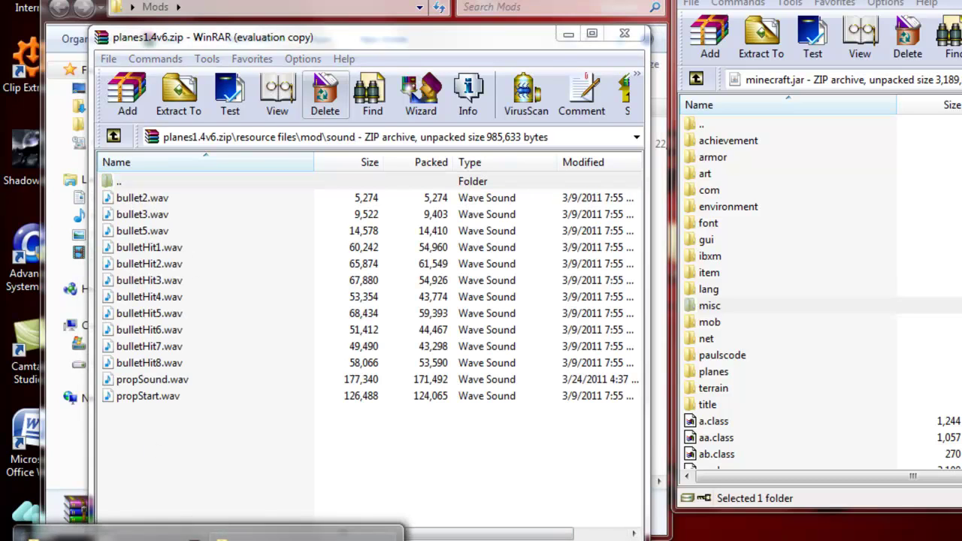
Extract all the bullet and prop WAV files from the planes archive into .minecraft\resources\mod\sound
click(218, 535)
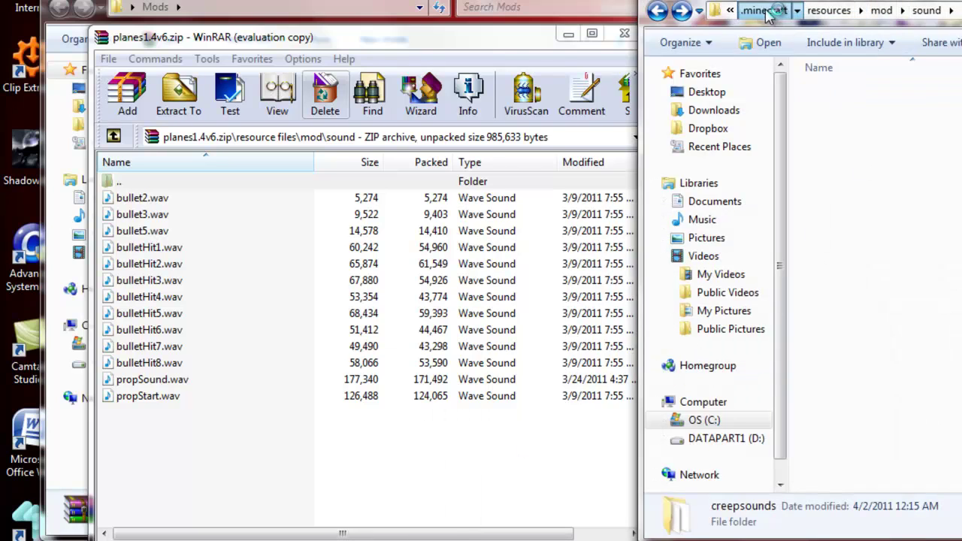
click(765, 11)
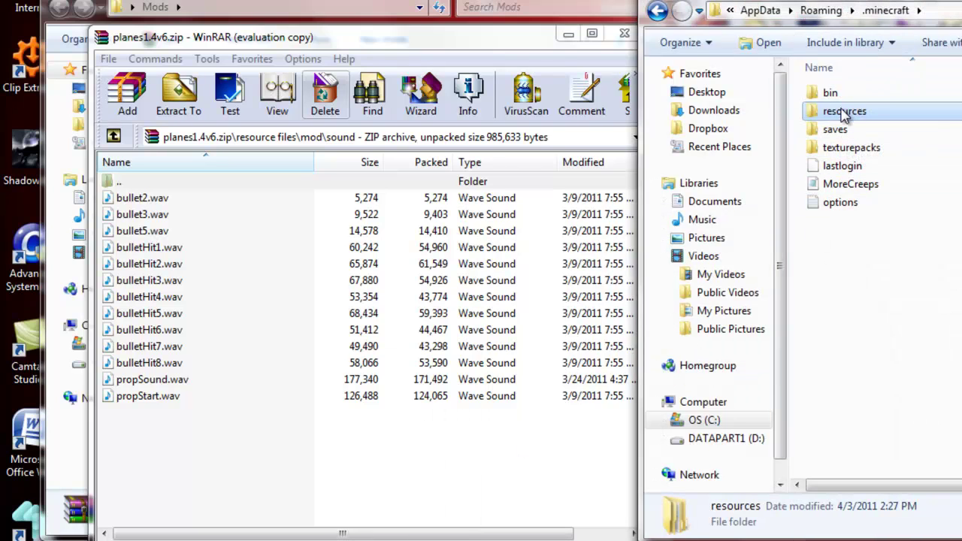
double_click(843, 113)
click(848, 96)
double_click(849, 95)
double_click(852, 94)
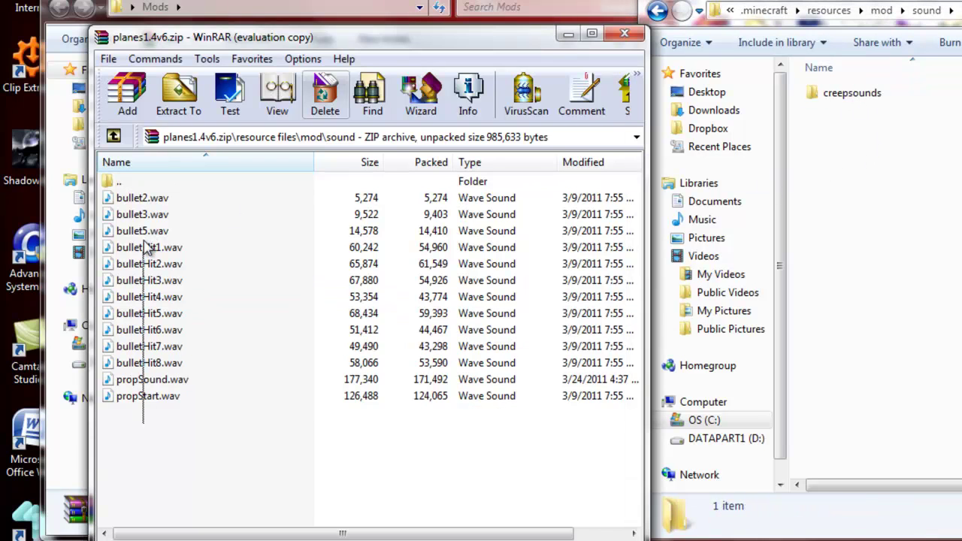
drag(150, 420, 331, 234)
drag(752, 225, 864, 226)
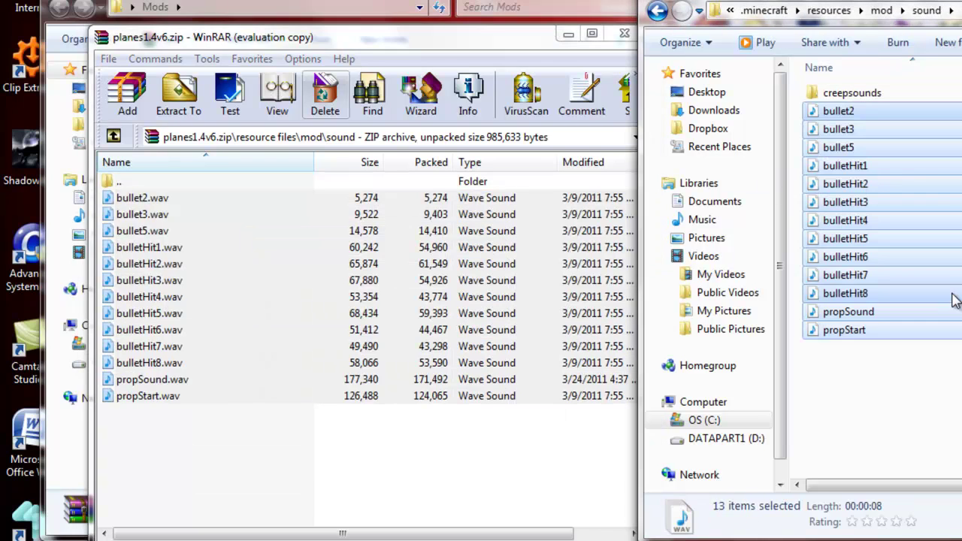
Return to the Mods folder, open spawnlist-1.3v1.zip and add spawnlist.class to minecraft.jar
click(113, 136)
click(113, 136)
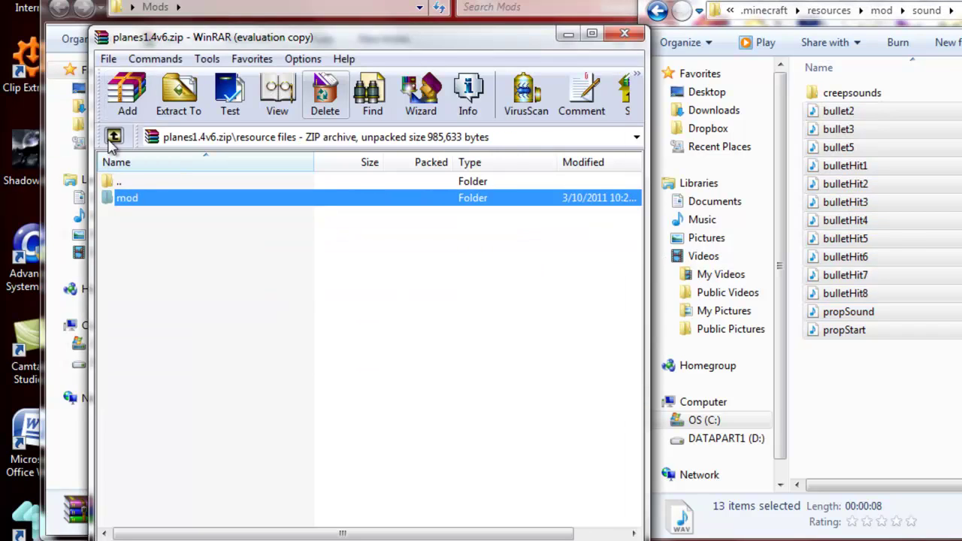
click(113, 136)
click(113, 136)
double_click(155, 280)
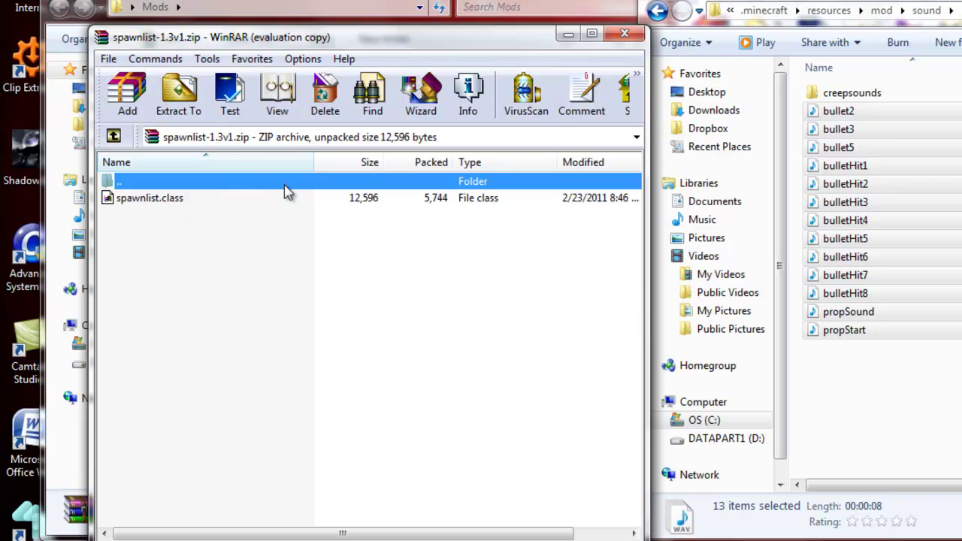
click(253, 534)
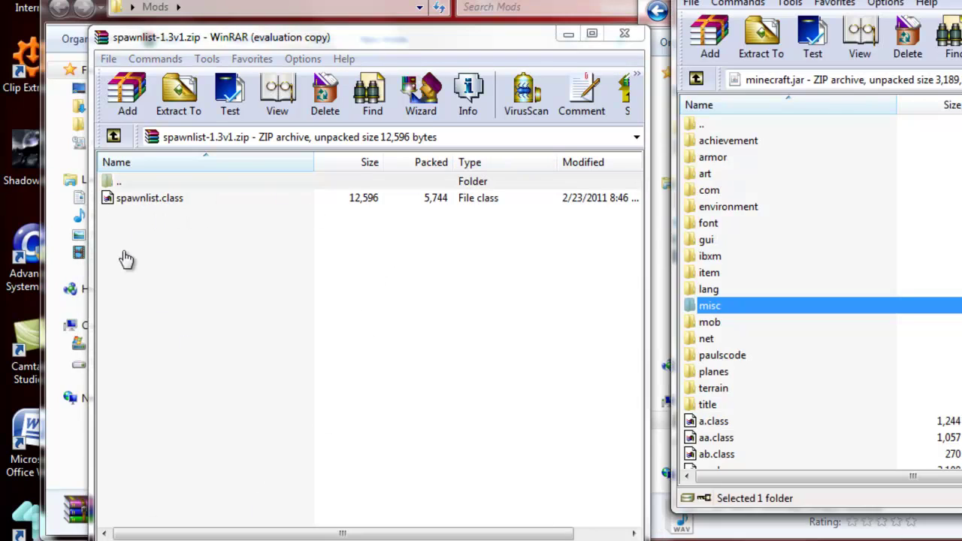
drag(135, 207, 726, 451)
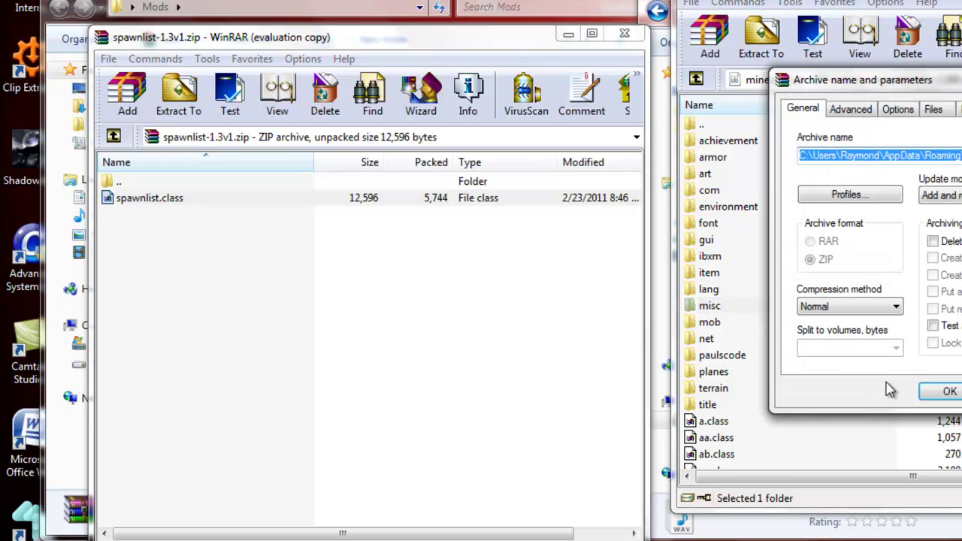
key(Return)
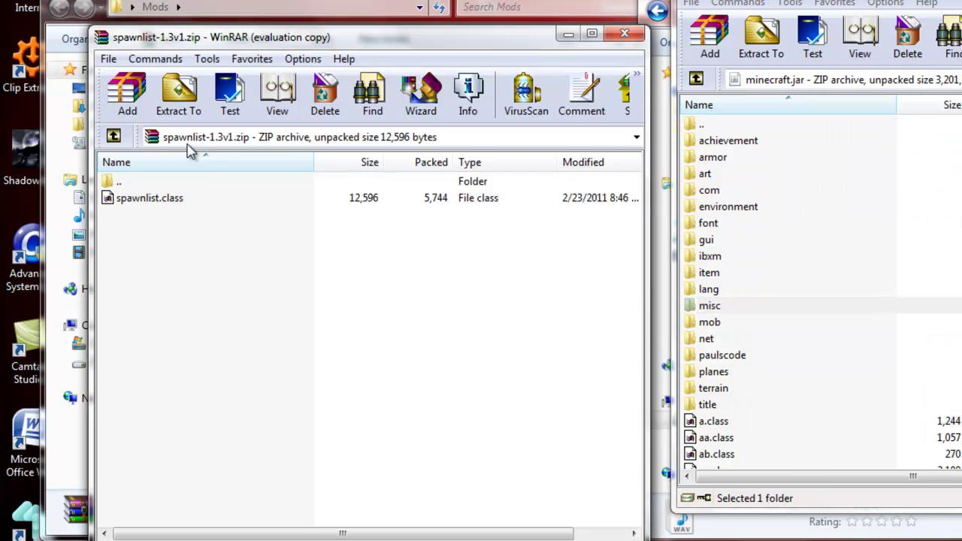
Open spitfire1.4v1.zip from the Mods folder and add everything in its jar files folder to minecraft.jar
click(114, 137)
click(158, 299)
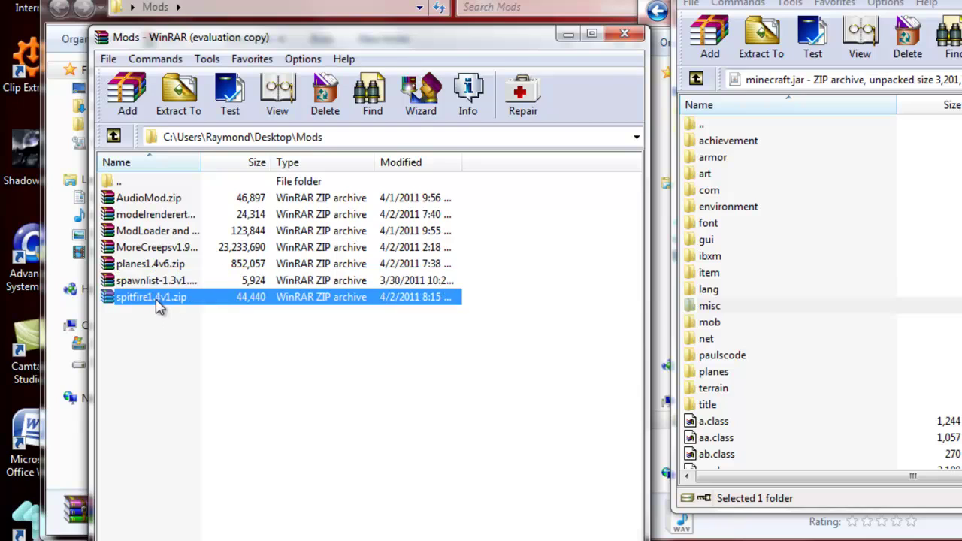
double_click(158, 301)
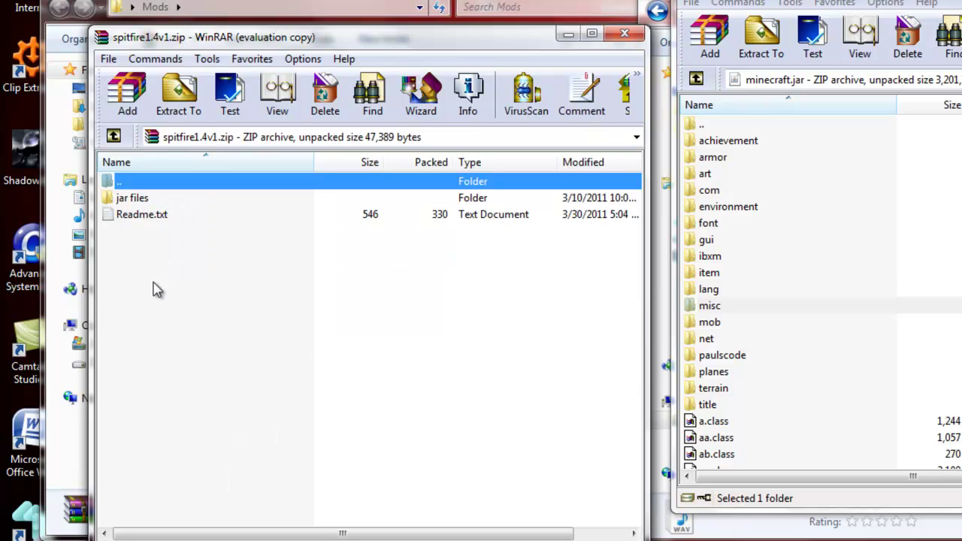
double_click(133, 198)
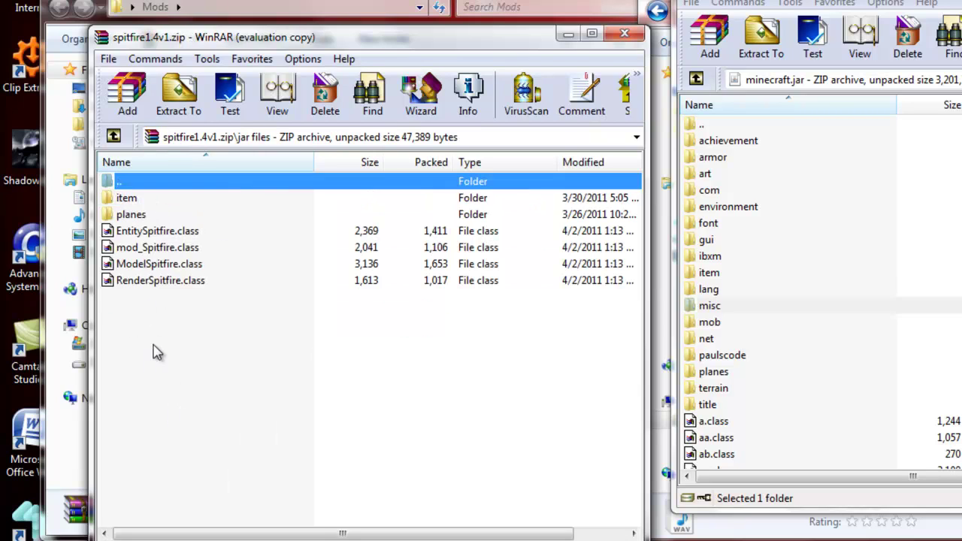
drag(142, 325, 126, 200)
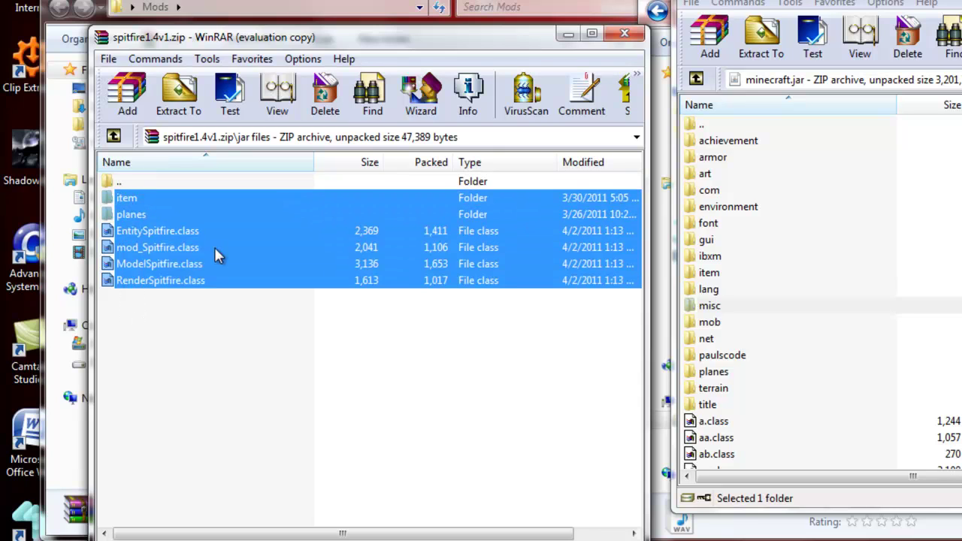
drag(740, 445, 740, 446)
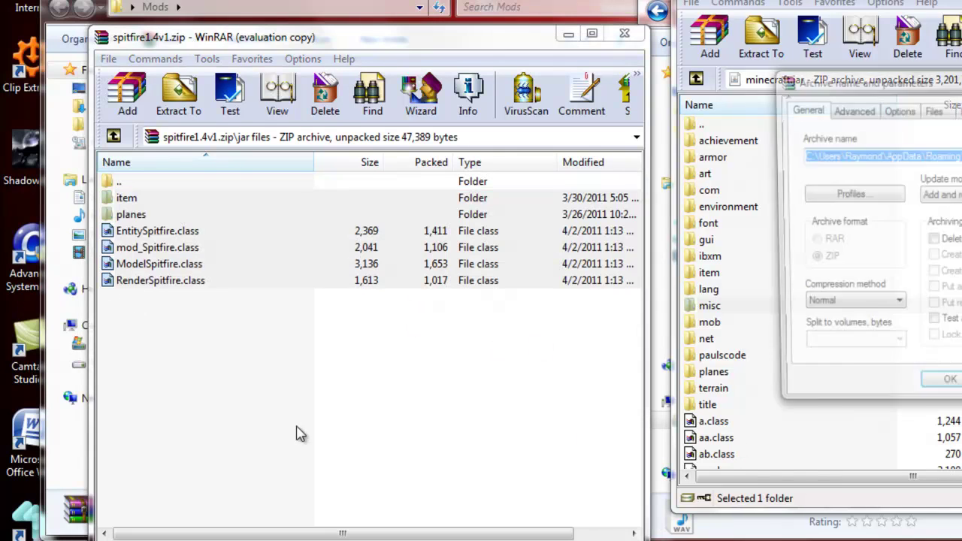
click(945, 393)
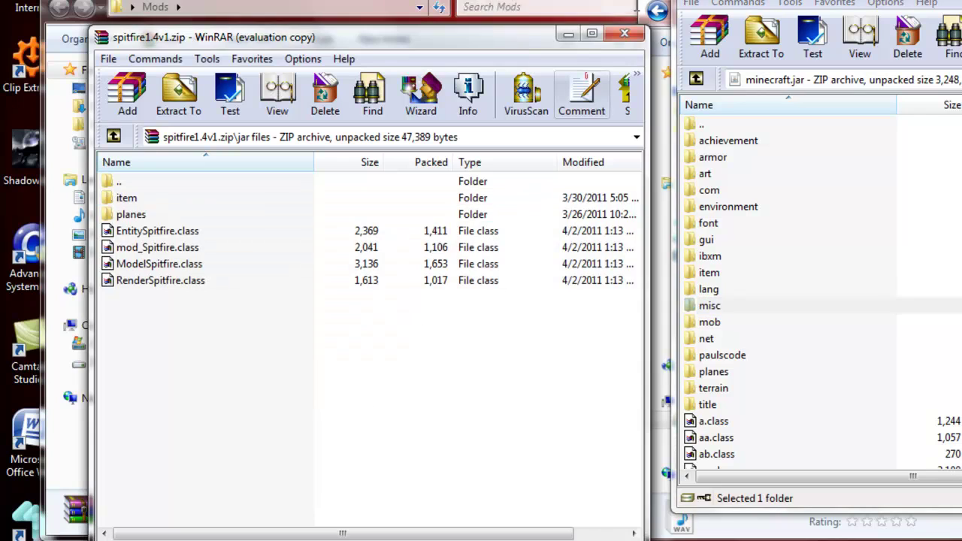
Close the archive windows and the resources sound folder, leaving only the Mods folder open with nothing selected
drag(430, 37, 356, 40)
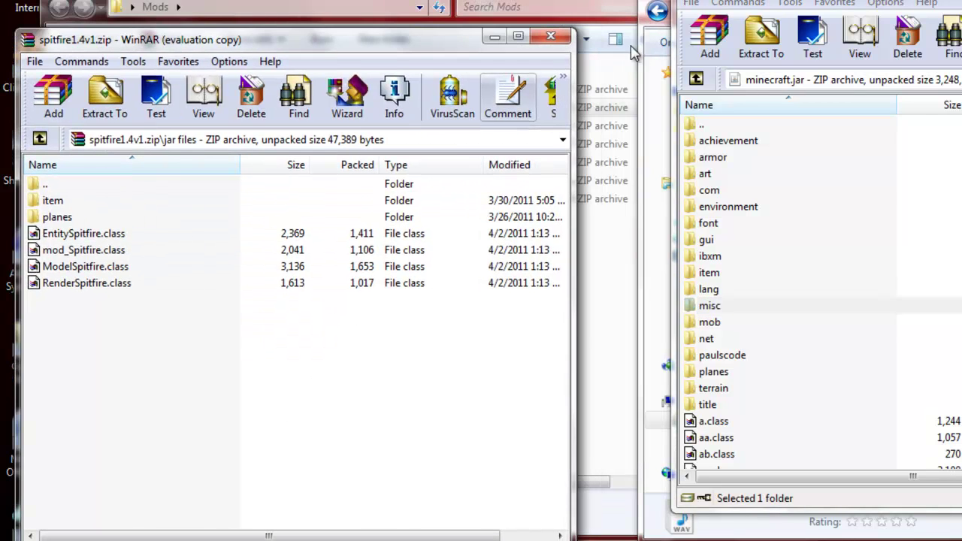
click(565, 39)
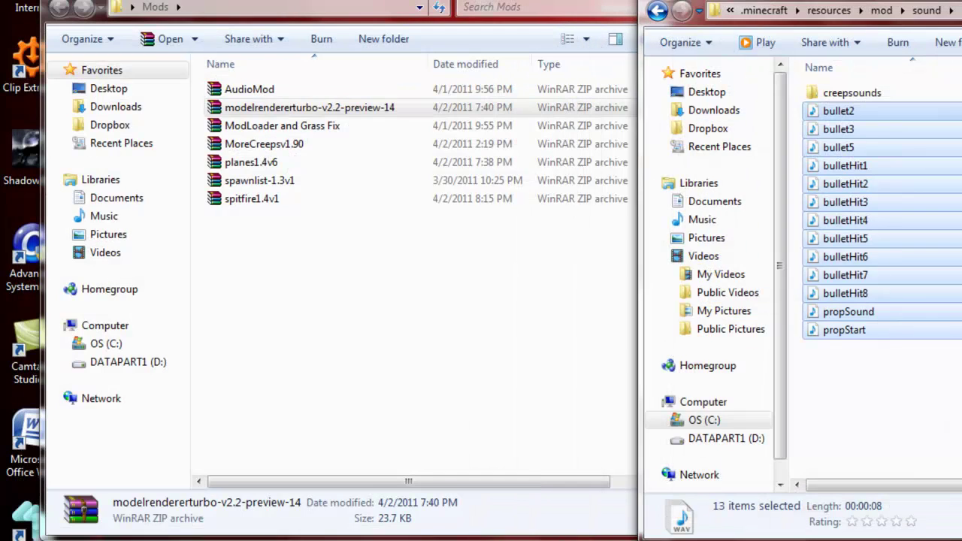
drag(961, 2, 771, 4)
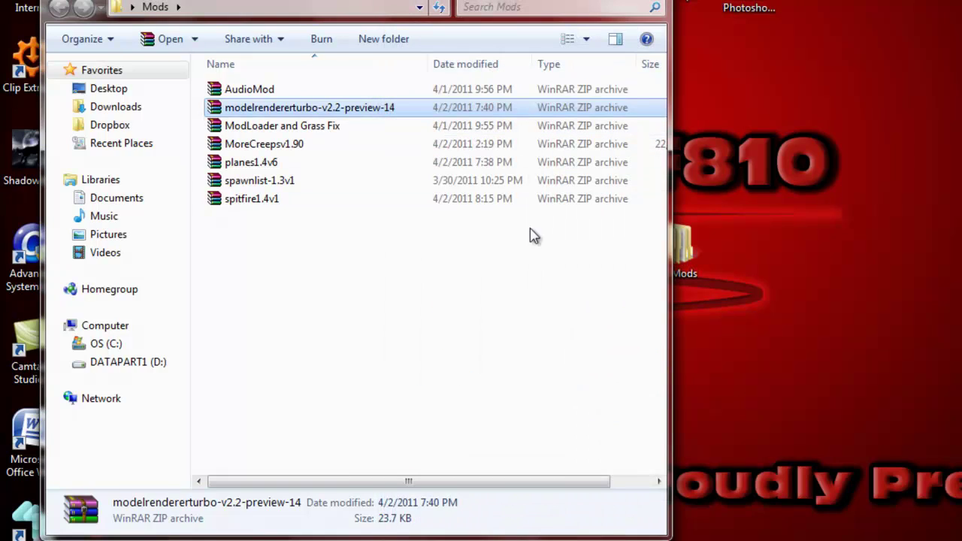
click(530, 234)
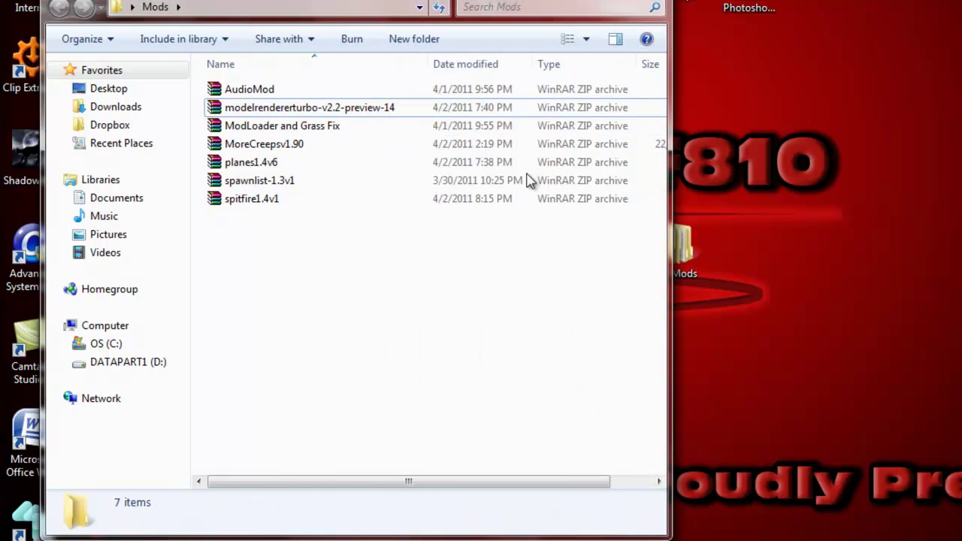
Review the contents of the AudioMod and the ModLoader and Grass Fix archives, closing each one after viewing
double_click(350, 91)
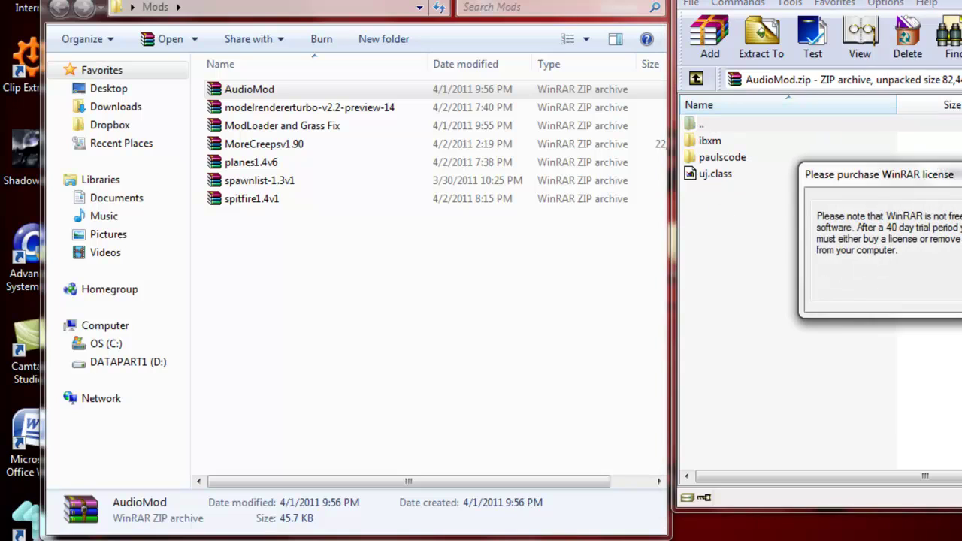
key(Escape)
key(Escape)
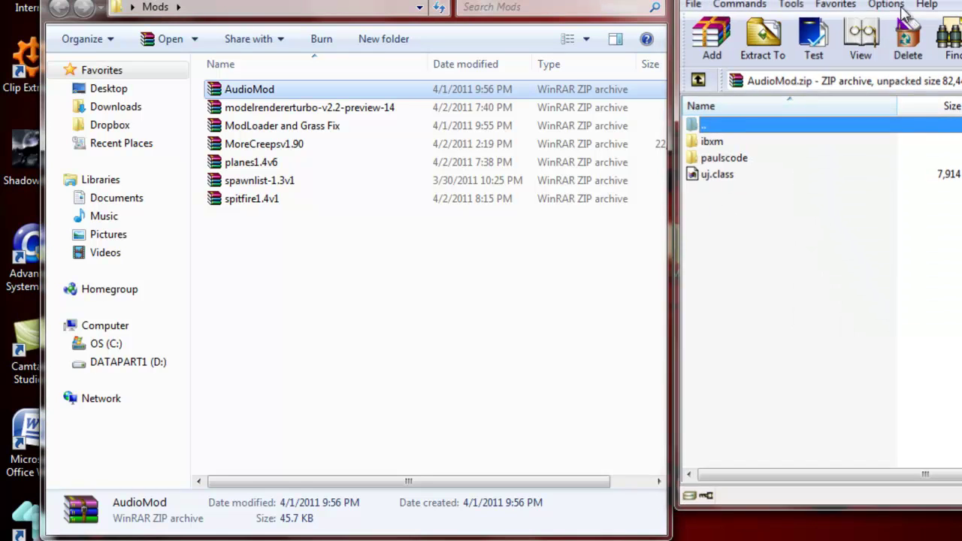
double_click(251, 128)
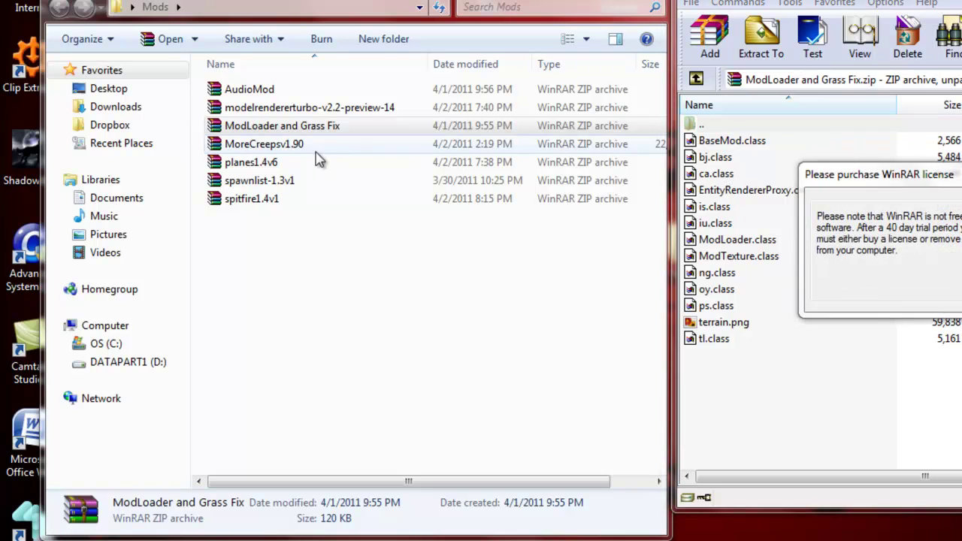
key(Escape)
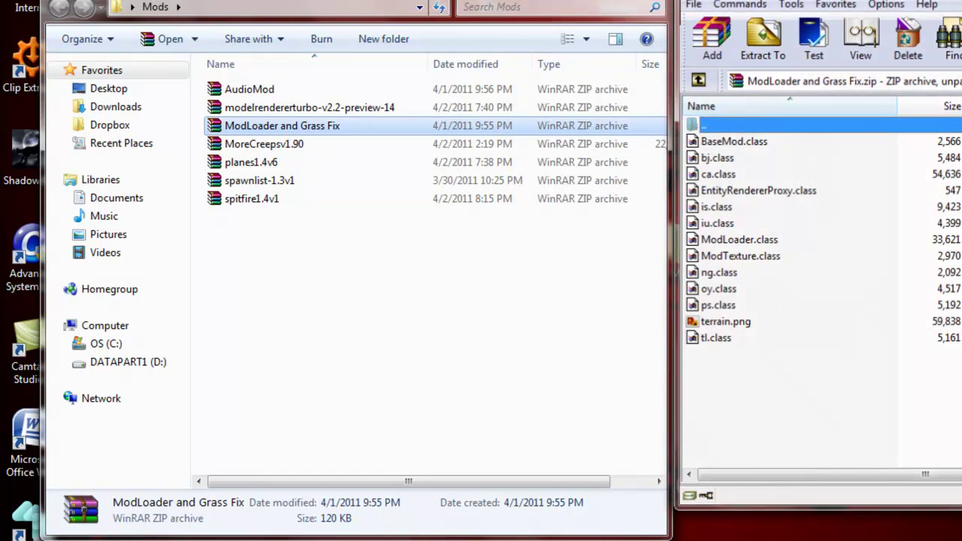
key(Escape)
Open the MoreCreepsv1.90 archive, dismiss the licence reminder and review its top-level folders
click(290, 145)
double_click(291, 146)
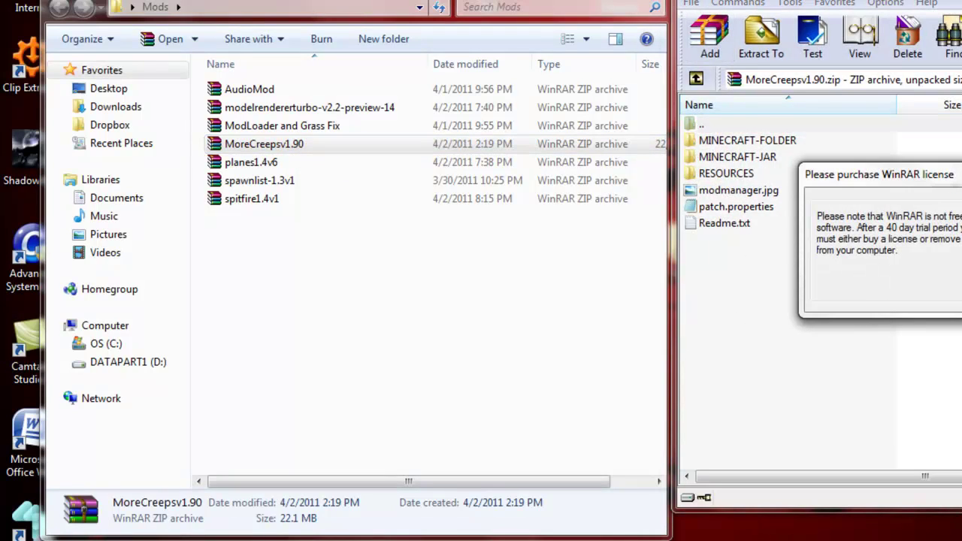
key(Escape)
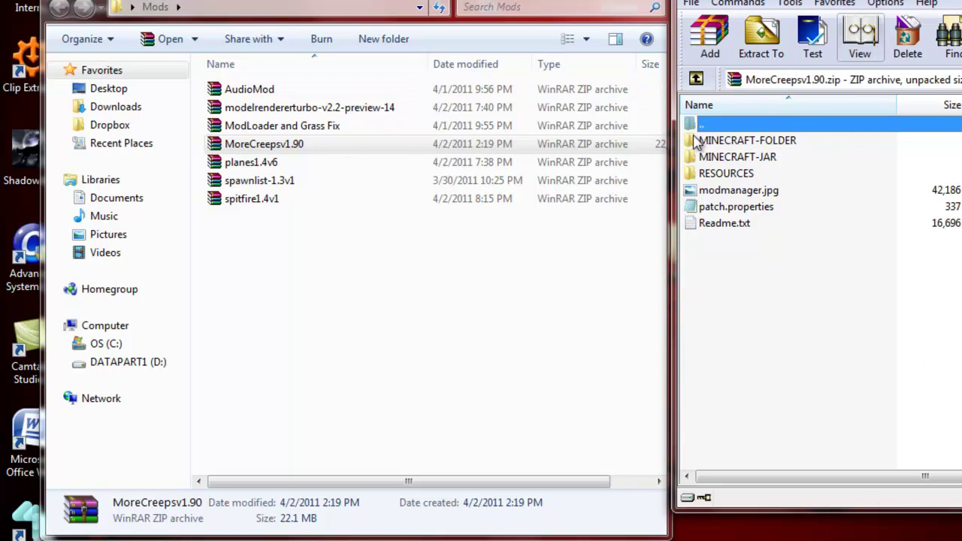
Close the MoreCreepsv1.90 archive and the Mods folder to return to the desktop
key(Escape)
click(297, 327)
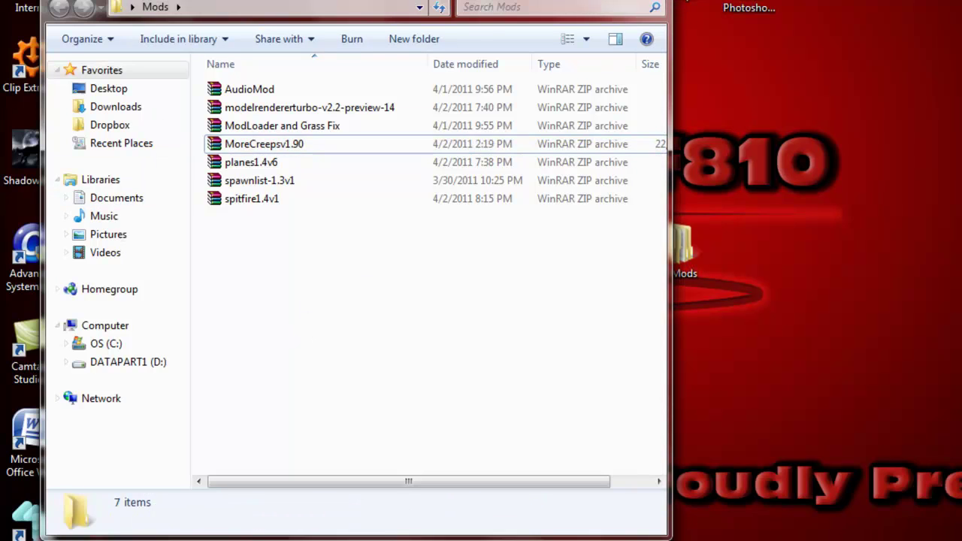
key(alt+F4)
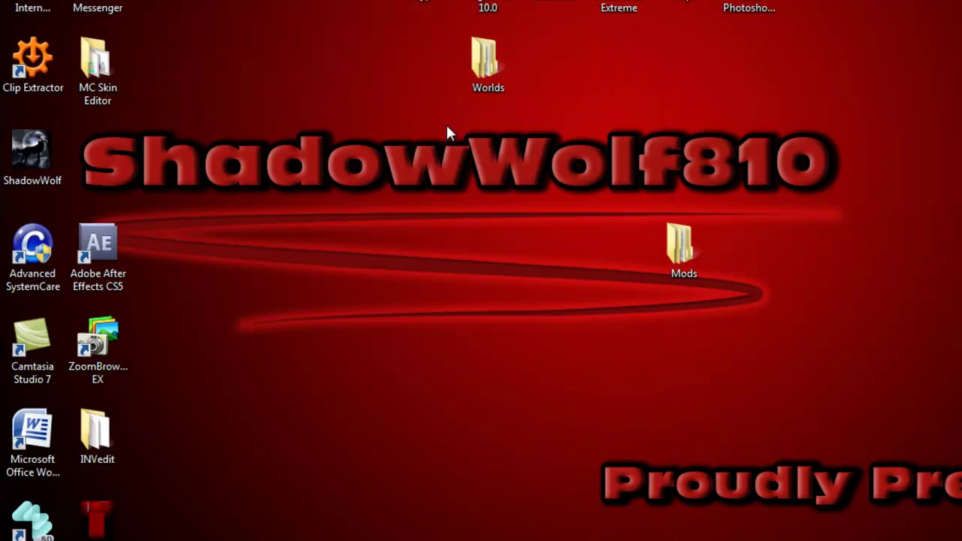
Go to %appdata% and open the saves folder inside .minecraft
key(super)
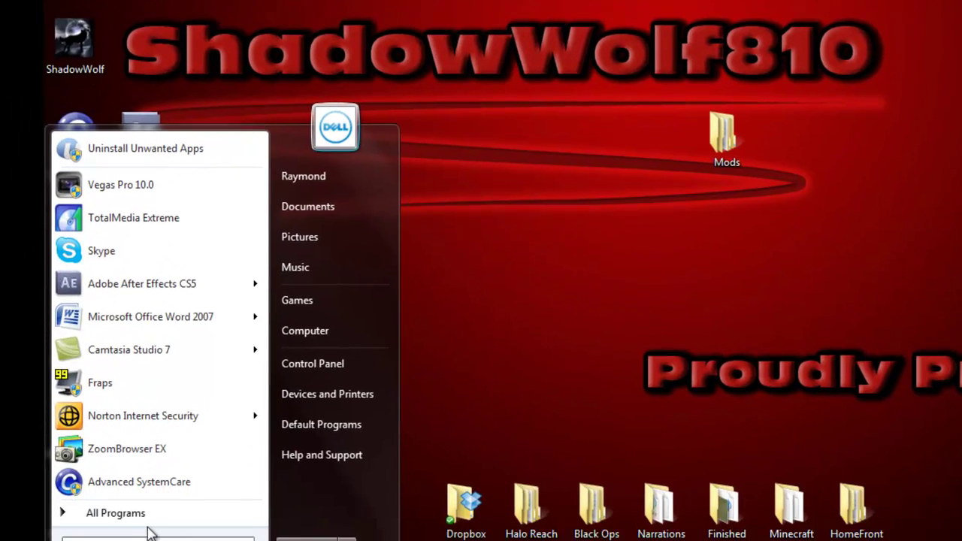
text(%appdata%)
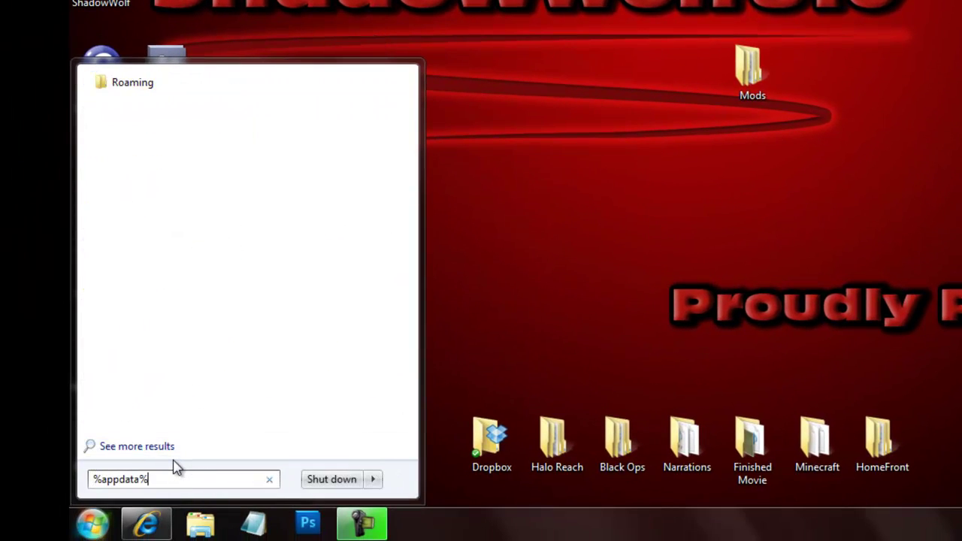
key(Return)
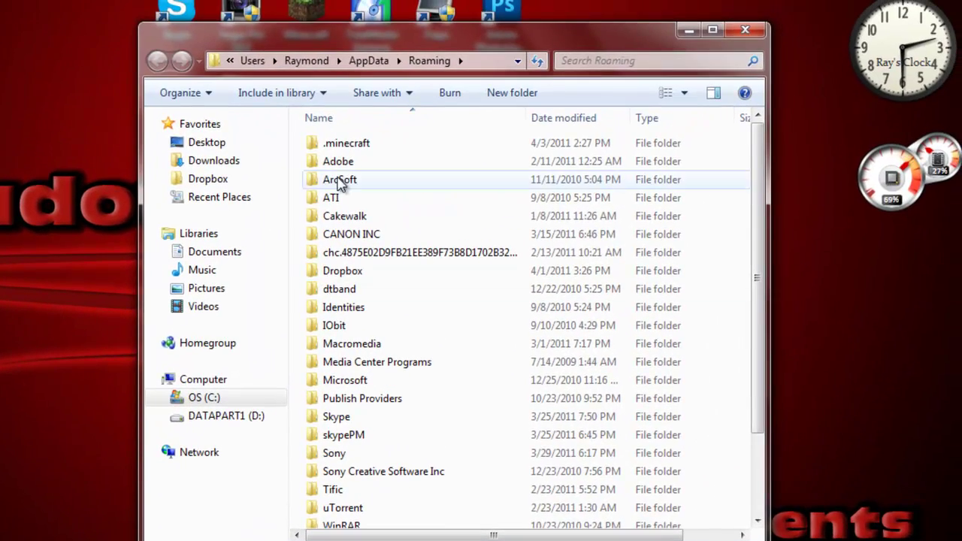
double_click(342, 143)
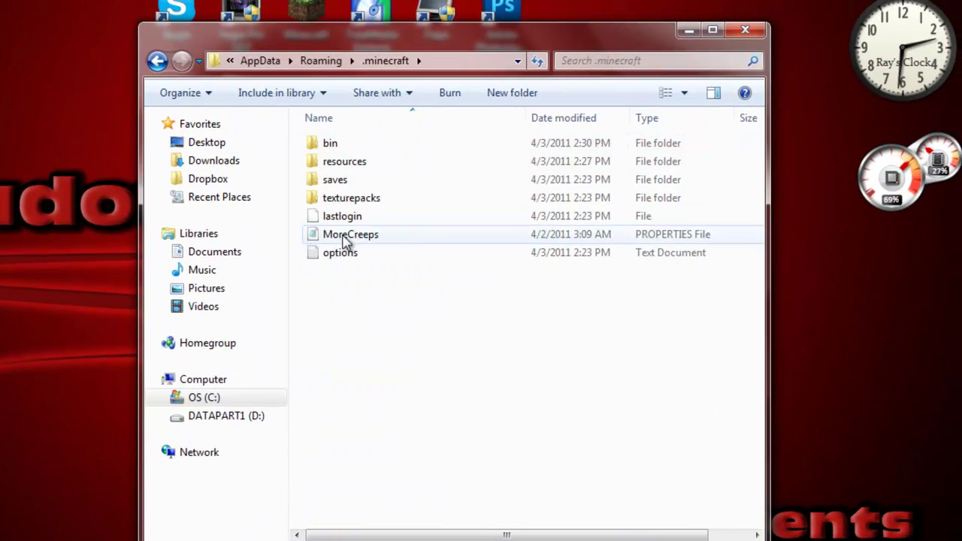
double_click(342, 185)
Open the desktop Worlds folder beside the saves folder and move all of its world folders into saves
drag(451, 30, 381, 180)
double_click(239, 102)
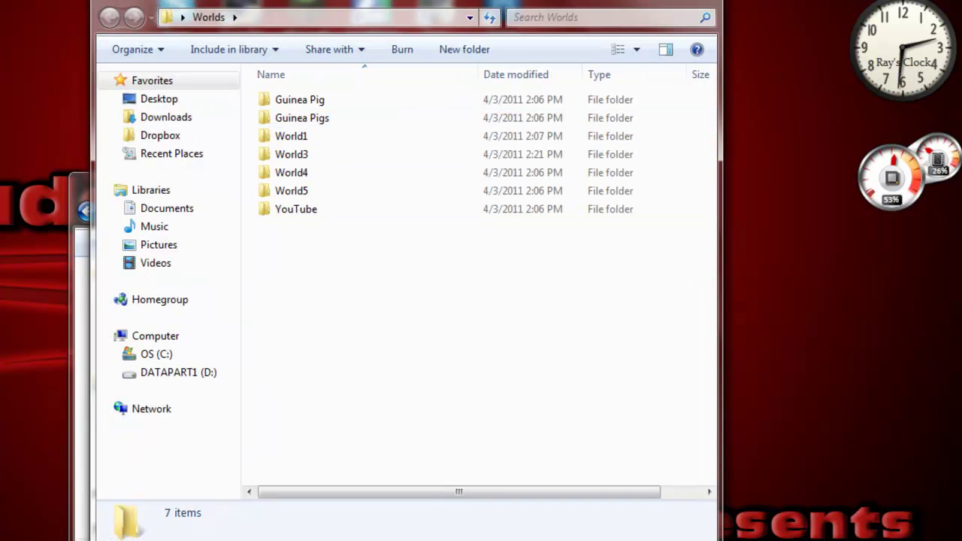
drag(340, 6, 733, 107)
drag(733, 409, 648, 184)
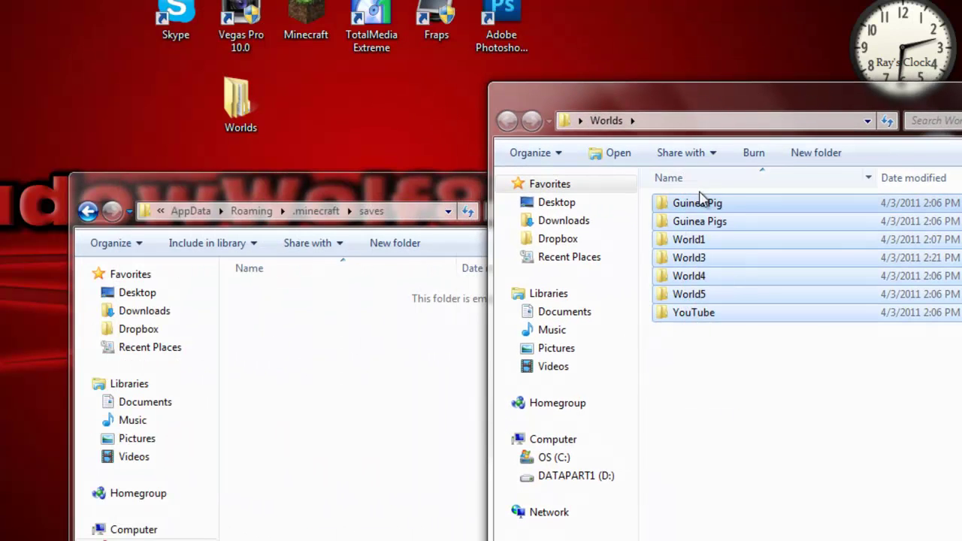
drag(697, 202, 331, 372)
click(470, 525)
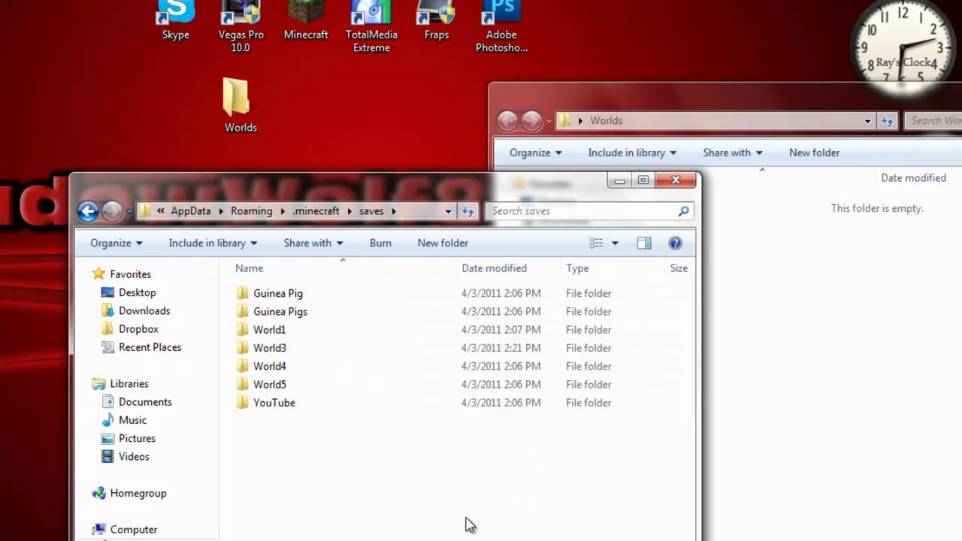
Close the folder windows and log in through the Minecraft Launcher with the remembered account
click(660, 183)
drag(530, 100, 170, 114)
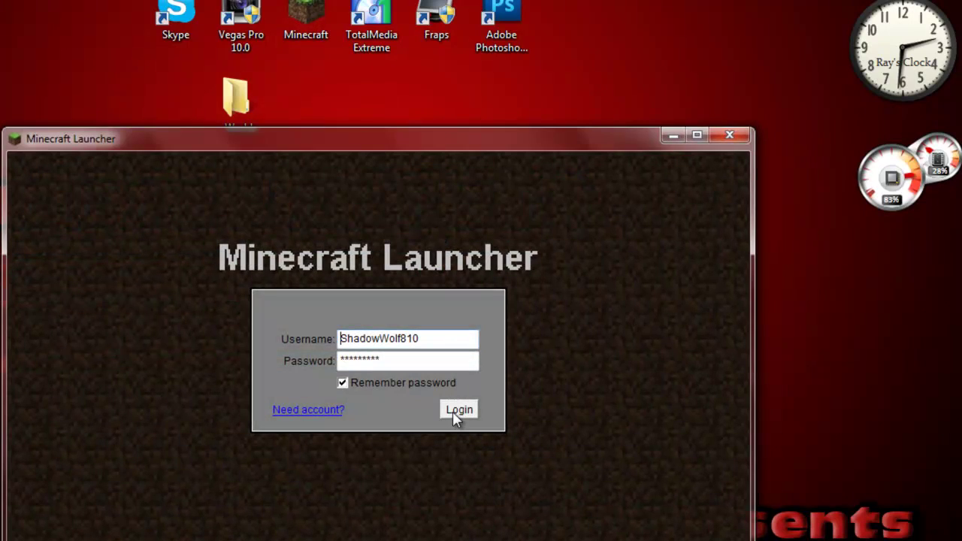
click(455, 412)
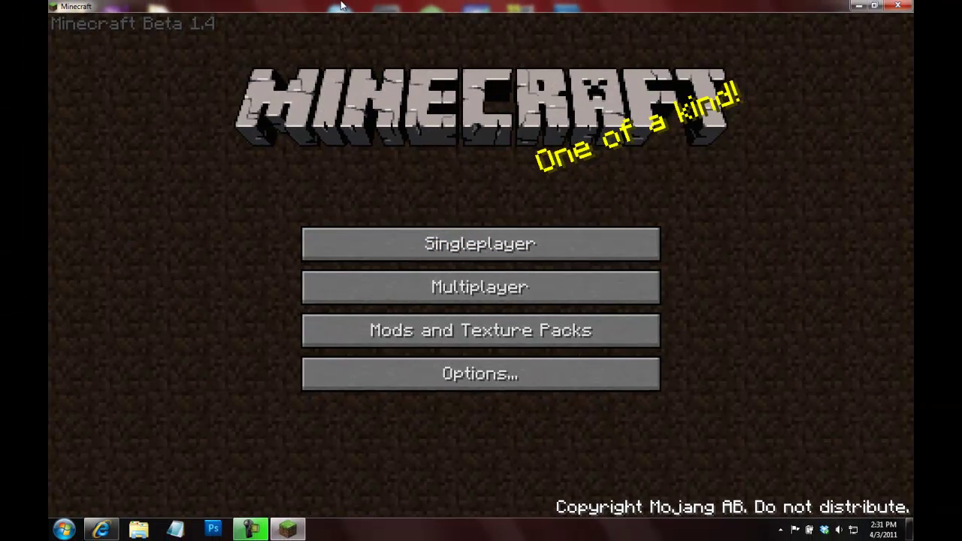
Load World3 in singleplayer mode
click(441, 239)
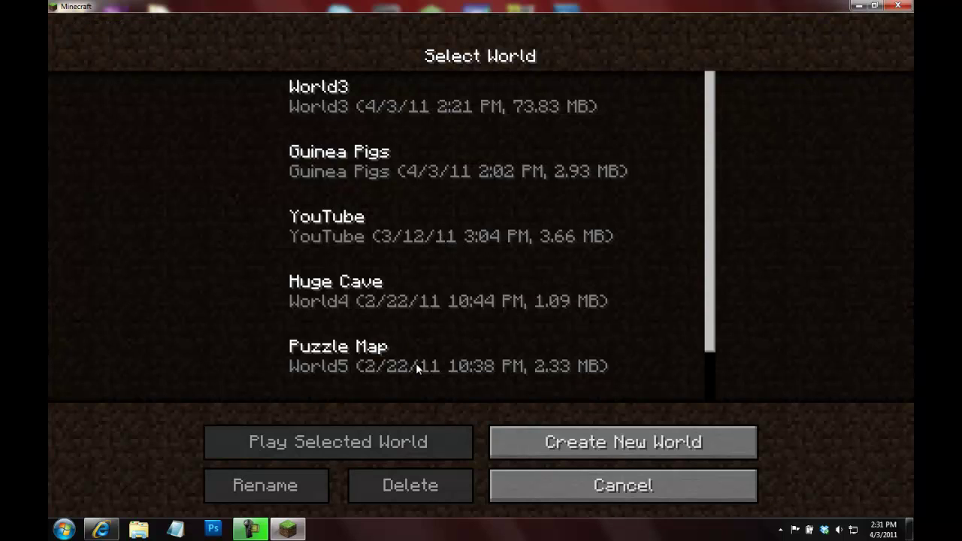
click(340, 105)
click(299, 438)
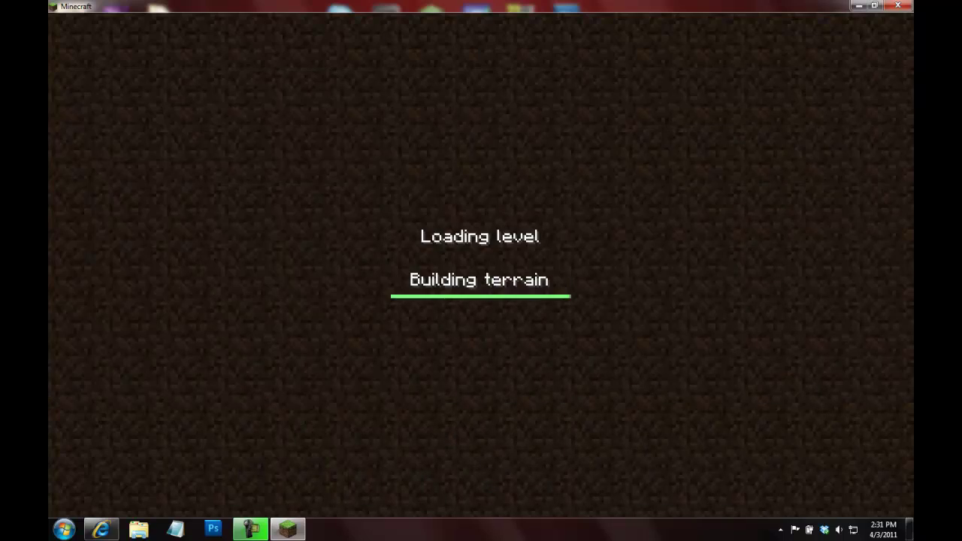
Walk along the beach while switching from the shovel to the bed and the wheat, and check the inventory's contents
key(w)
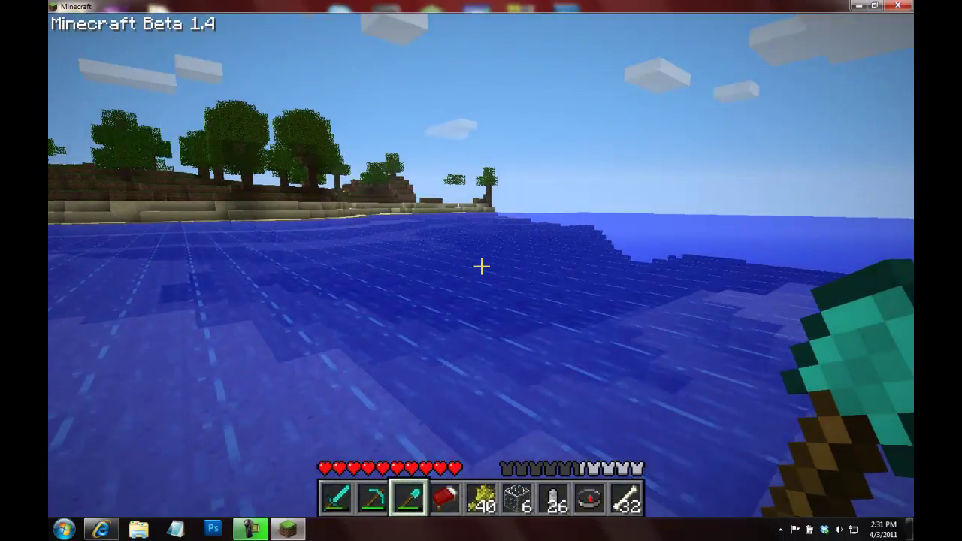
key(w)
key(4)
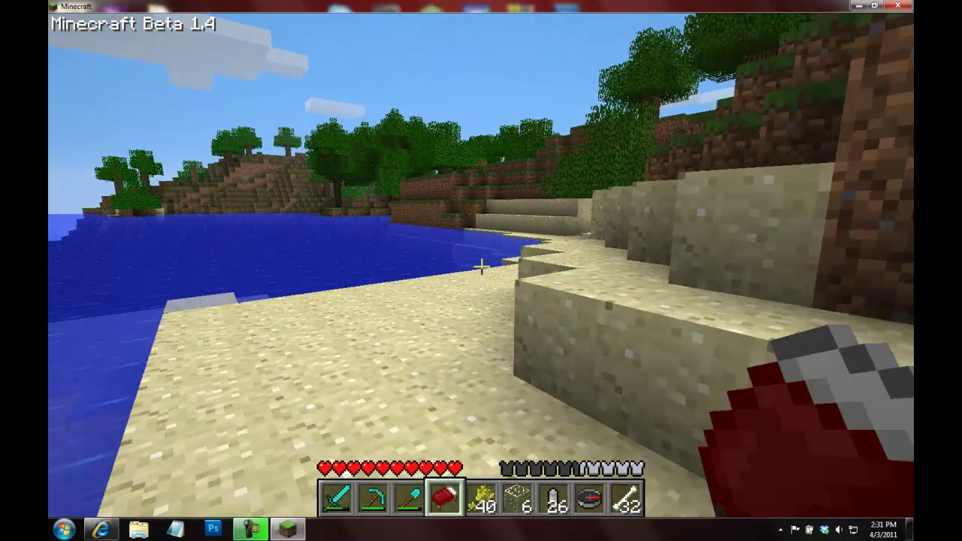
key(5)
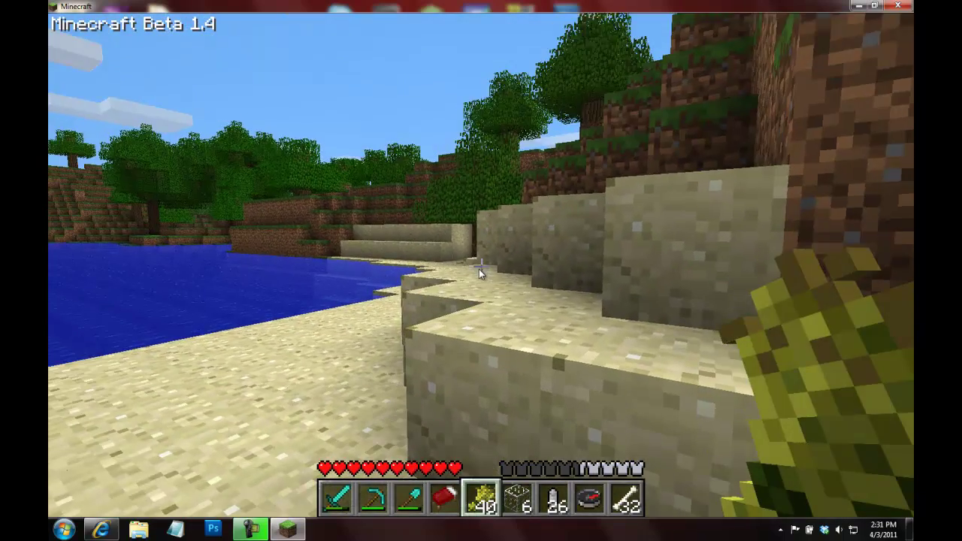
key(e)
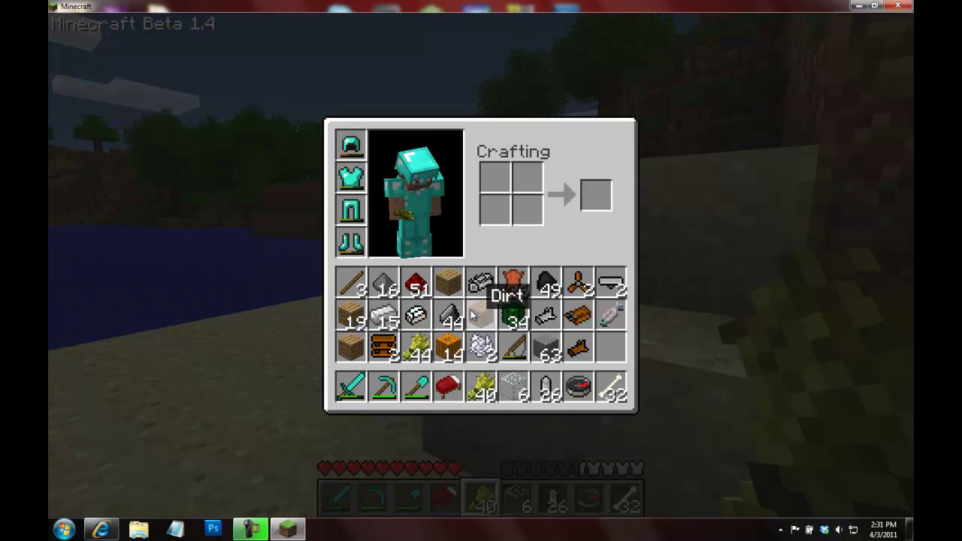
key(e)
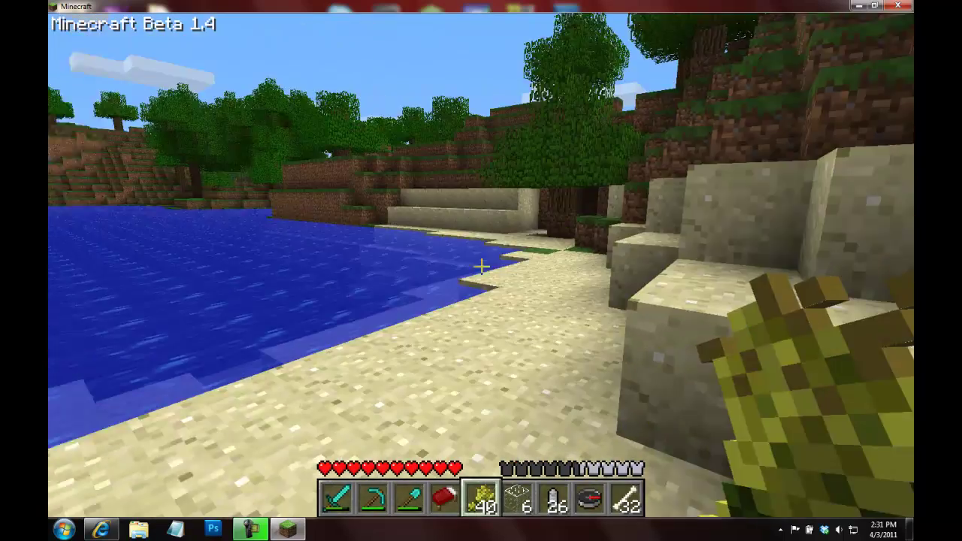